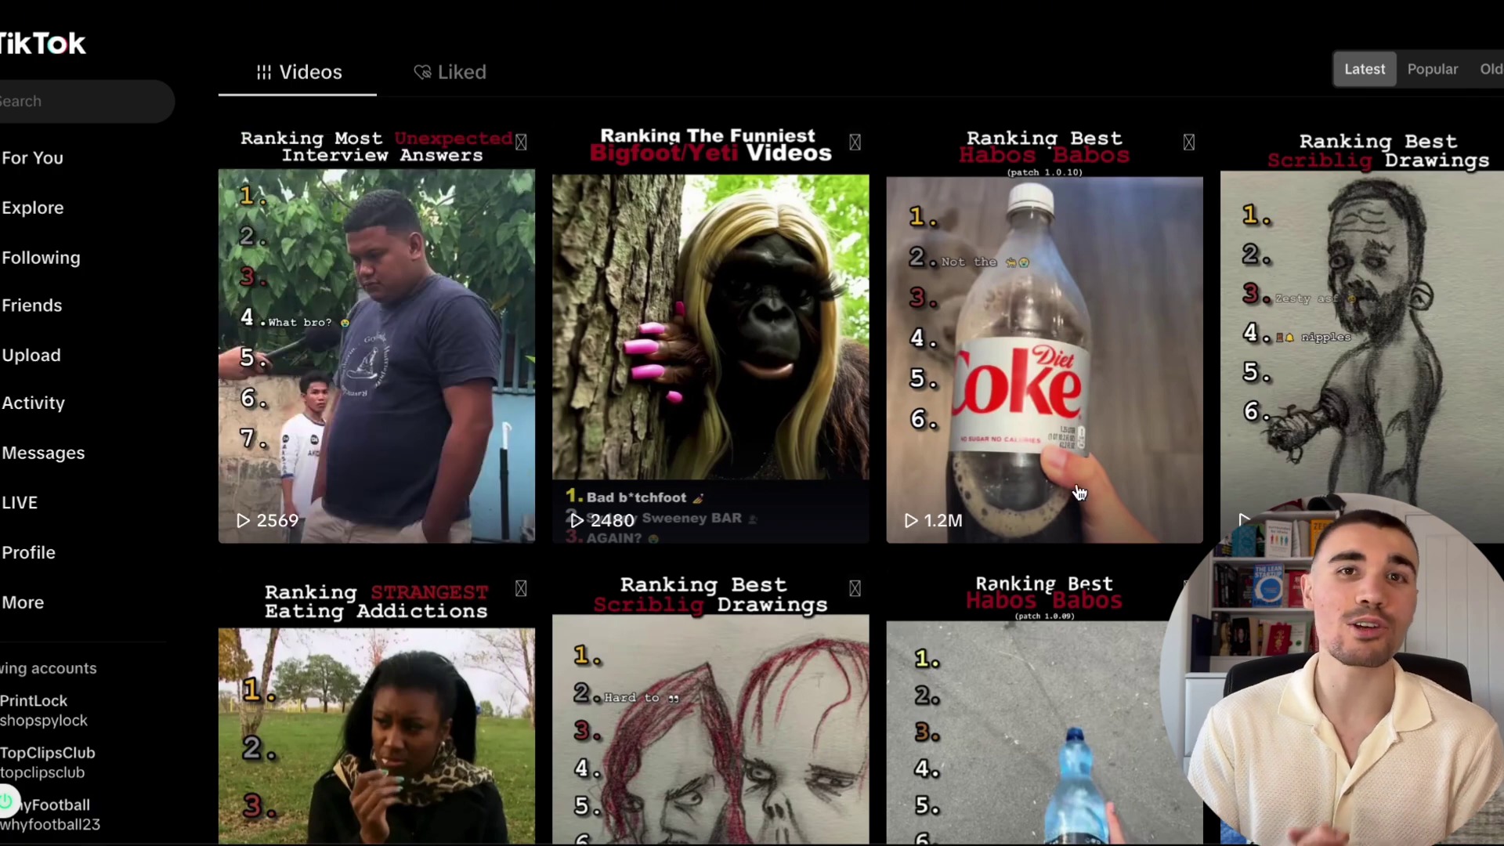
# Scroll through the TikTok channel's grid of ranking videos
pyautogui.scroll(-5, 1021, 476)
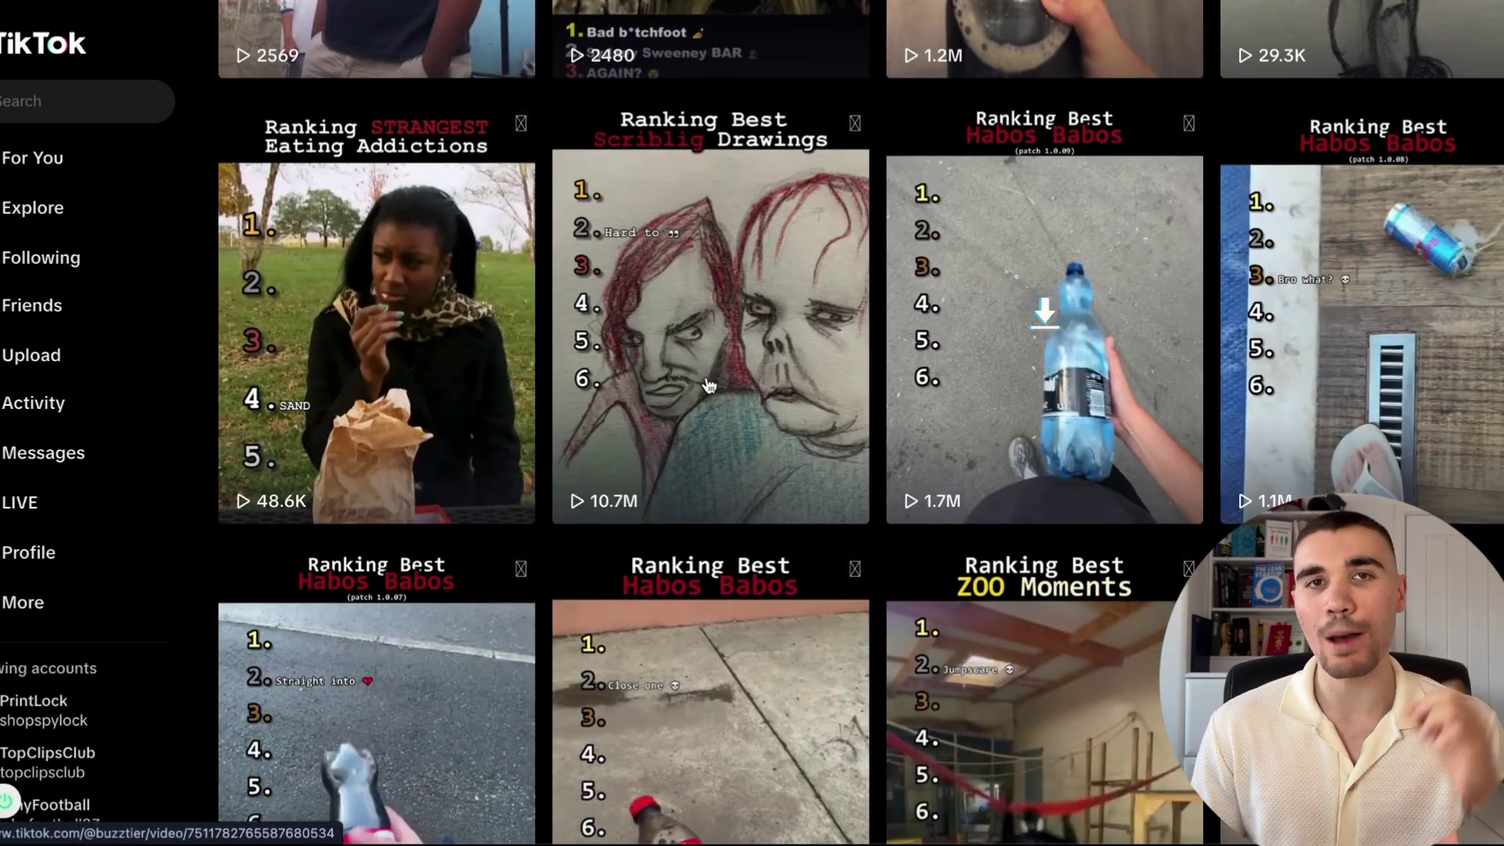
pyautogui.scroll(-2, 1280, 177)
pyautogui.scroll(-2, 1279, 177)
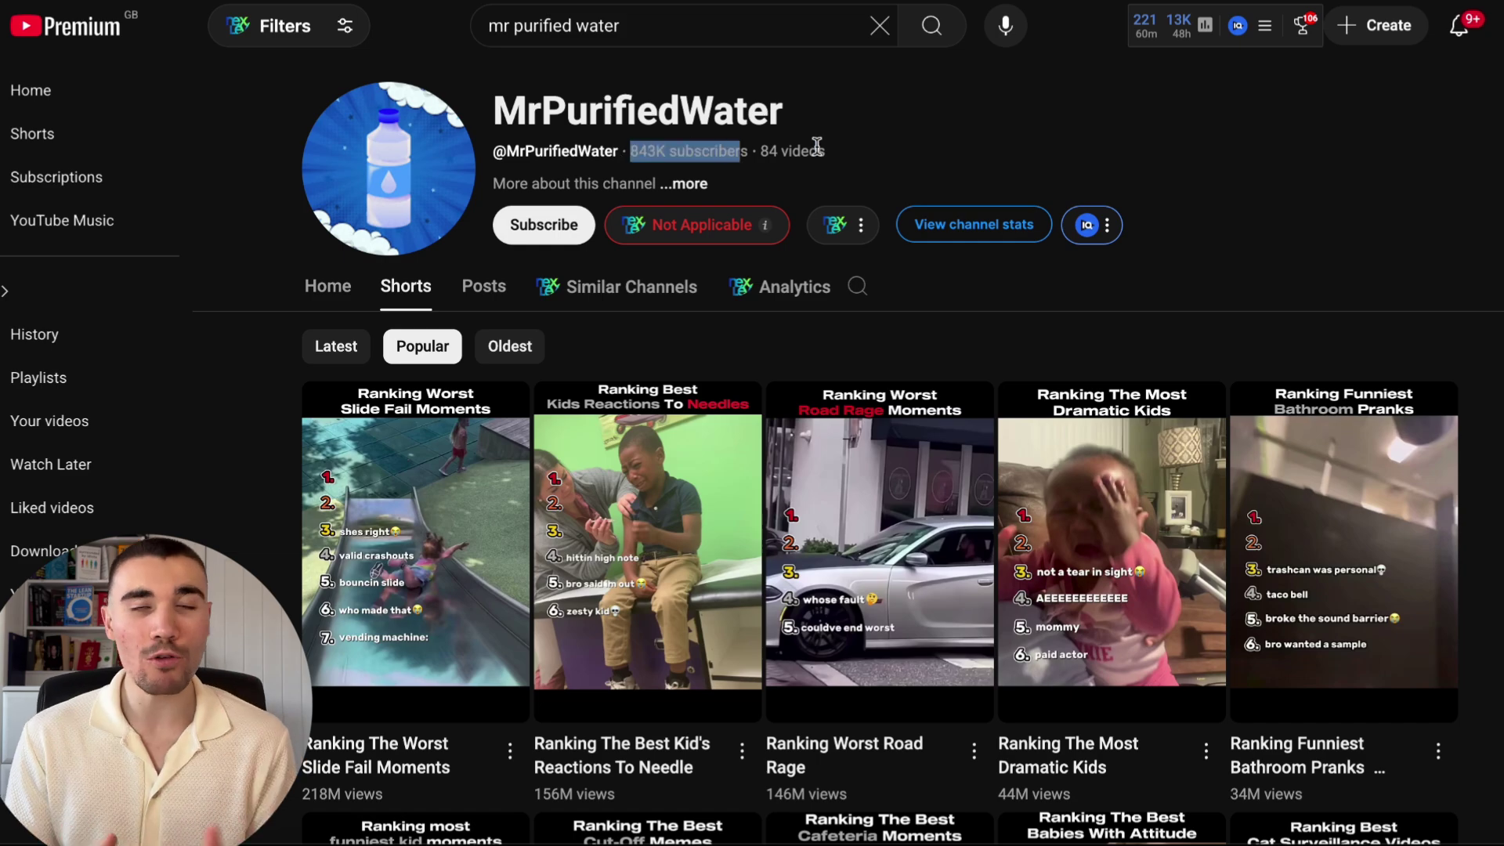
pyautogui.scroll(-4, 603, 333)
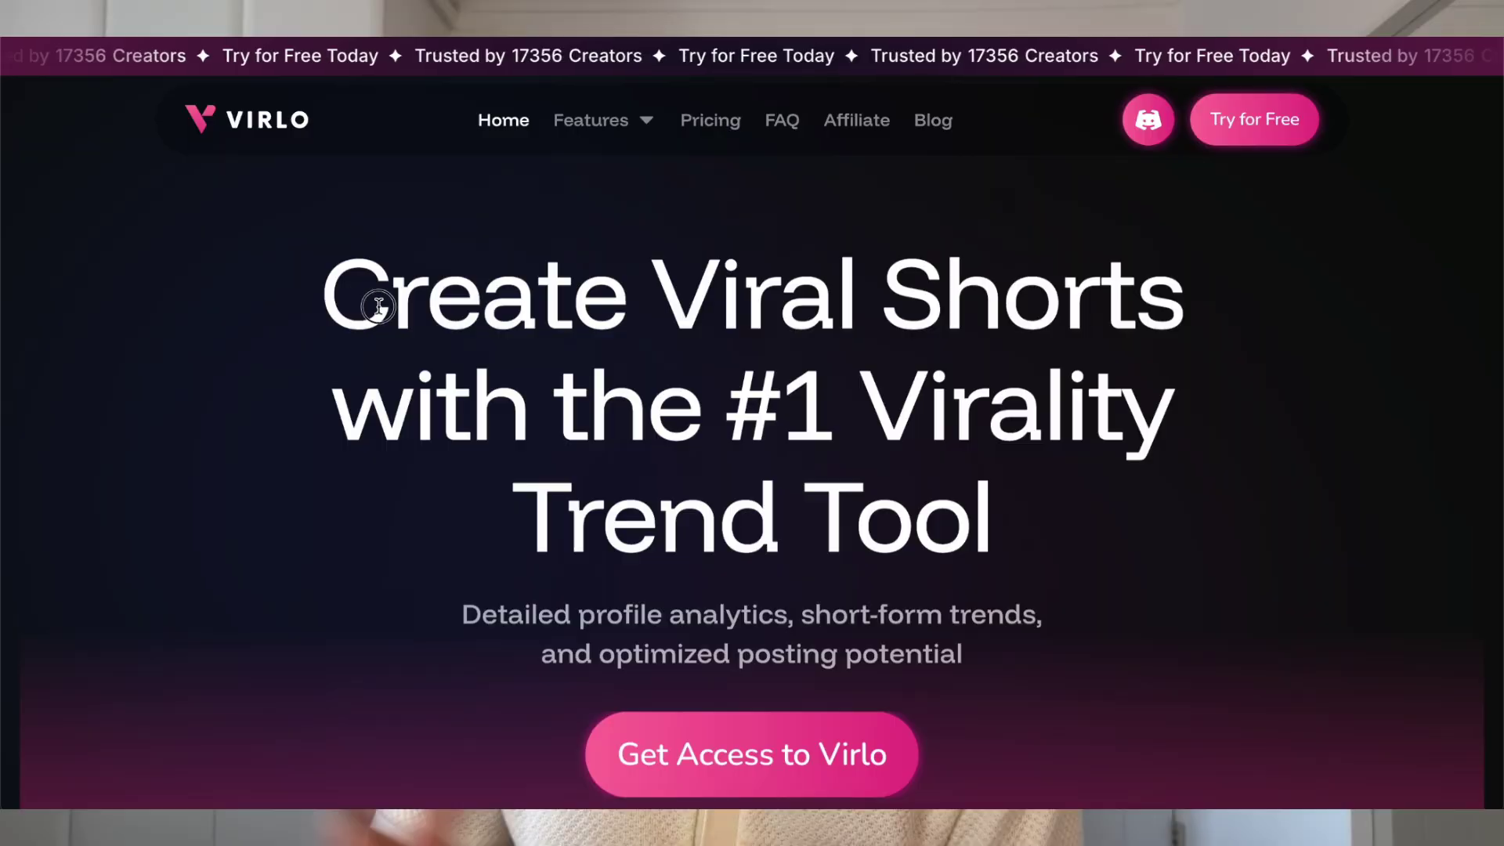
# Skim the Virlo homepage, then open the Account overview page in the app
pyautogui.moveTo(378, 306); pyautogui.dragTo(1135, 560)
pyautogui.click(1130, 555)
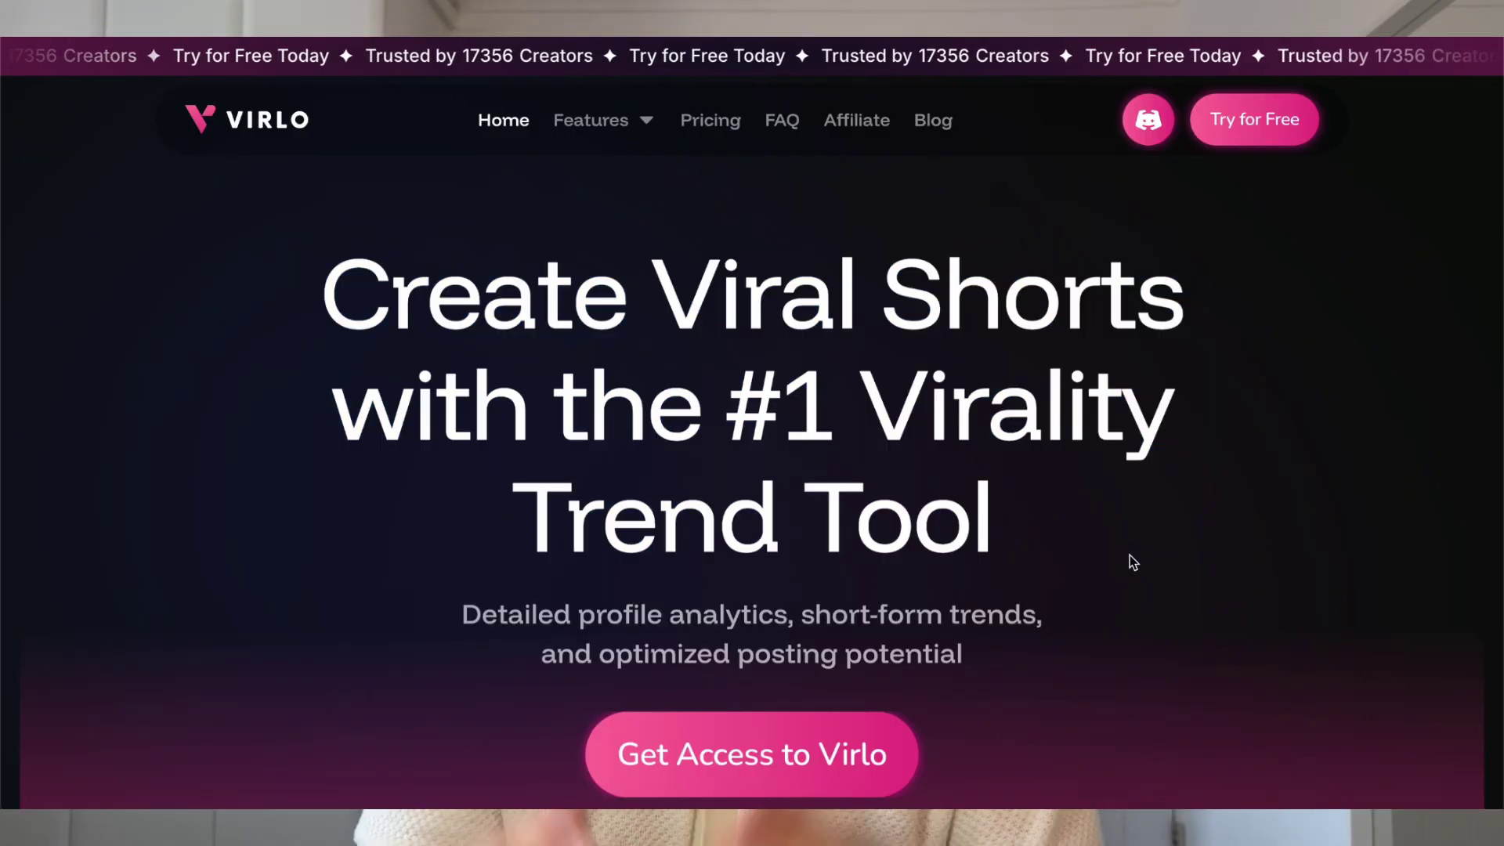
pyautogui.scroll(-10, 1130, 555)
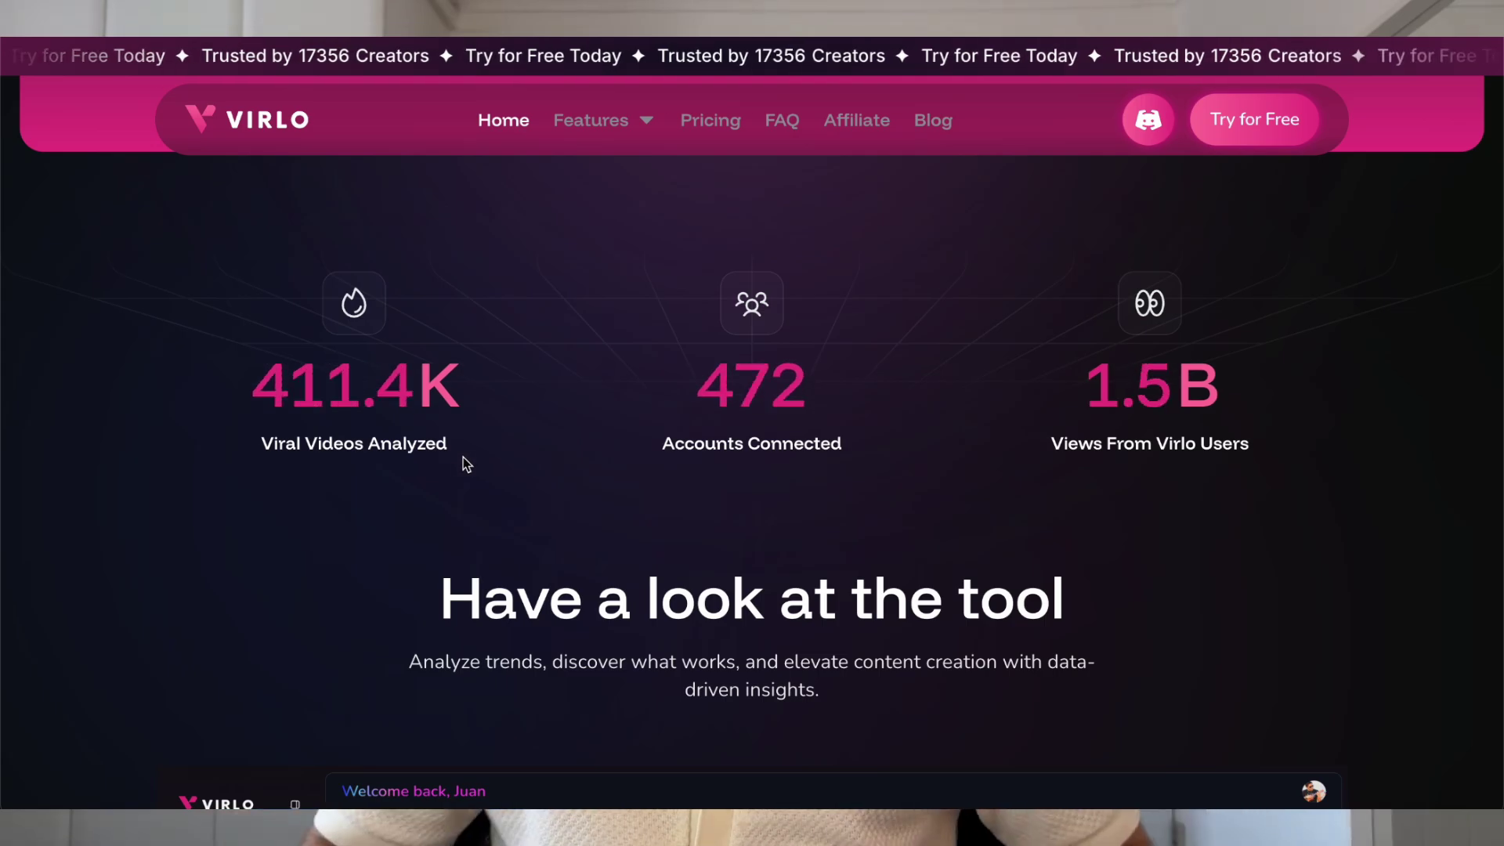
pyautogui.scroll(-8, 566, 478)
pyautogui.scroll(-5, 565, 478)
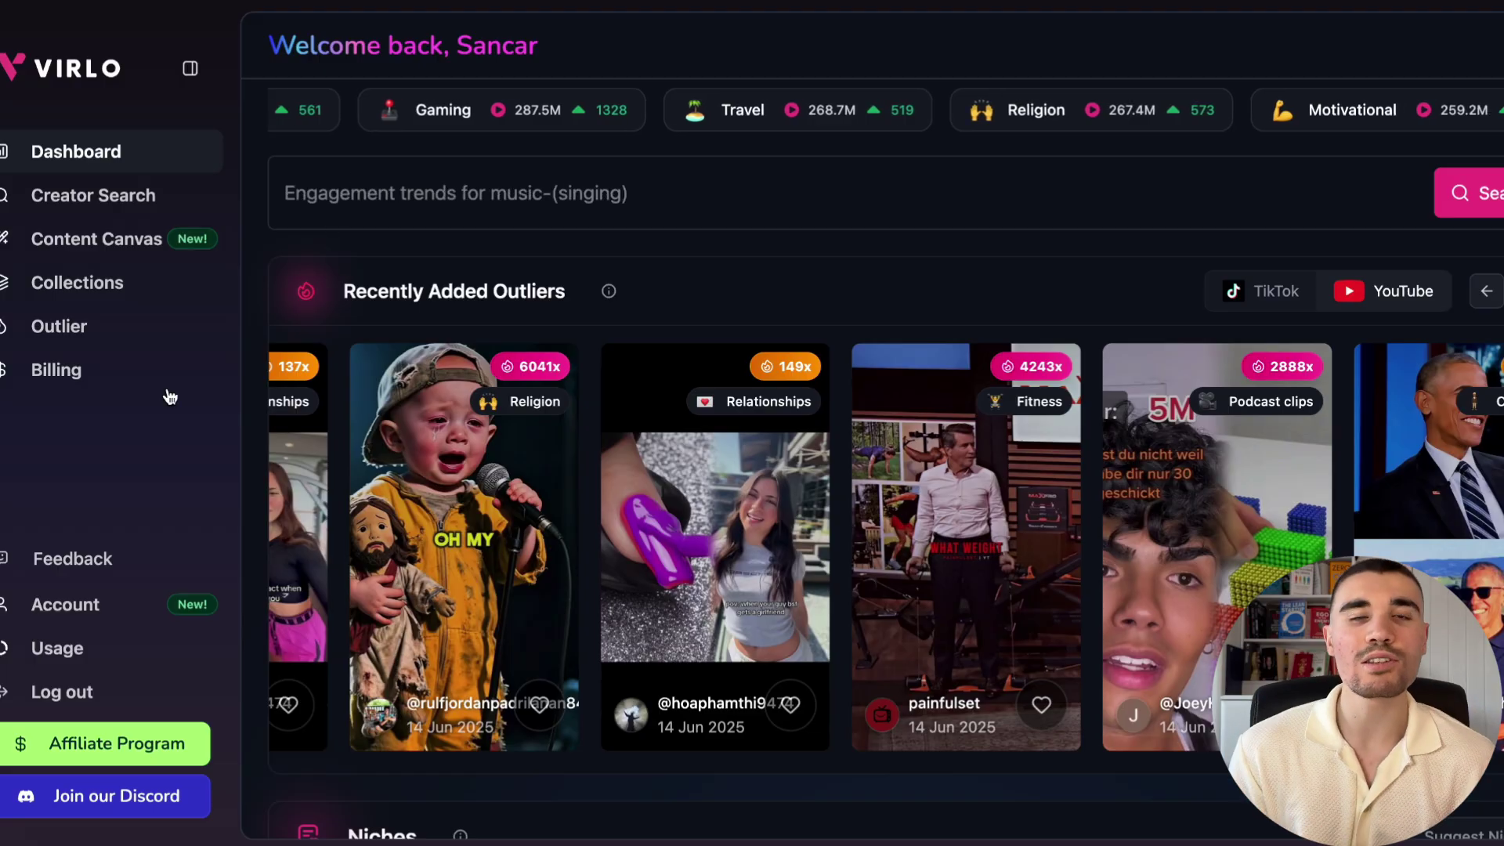
pyautogui.click(100, 607)
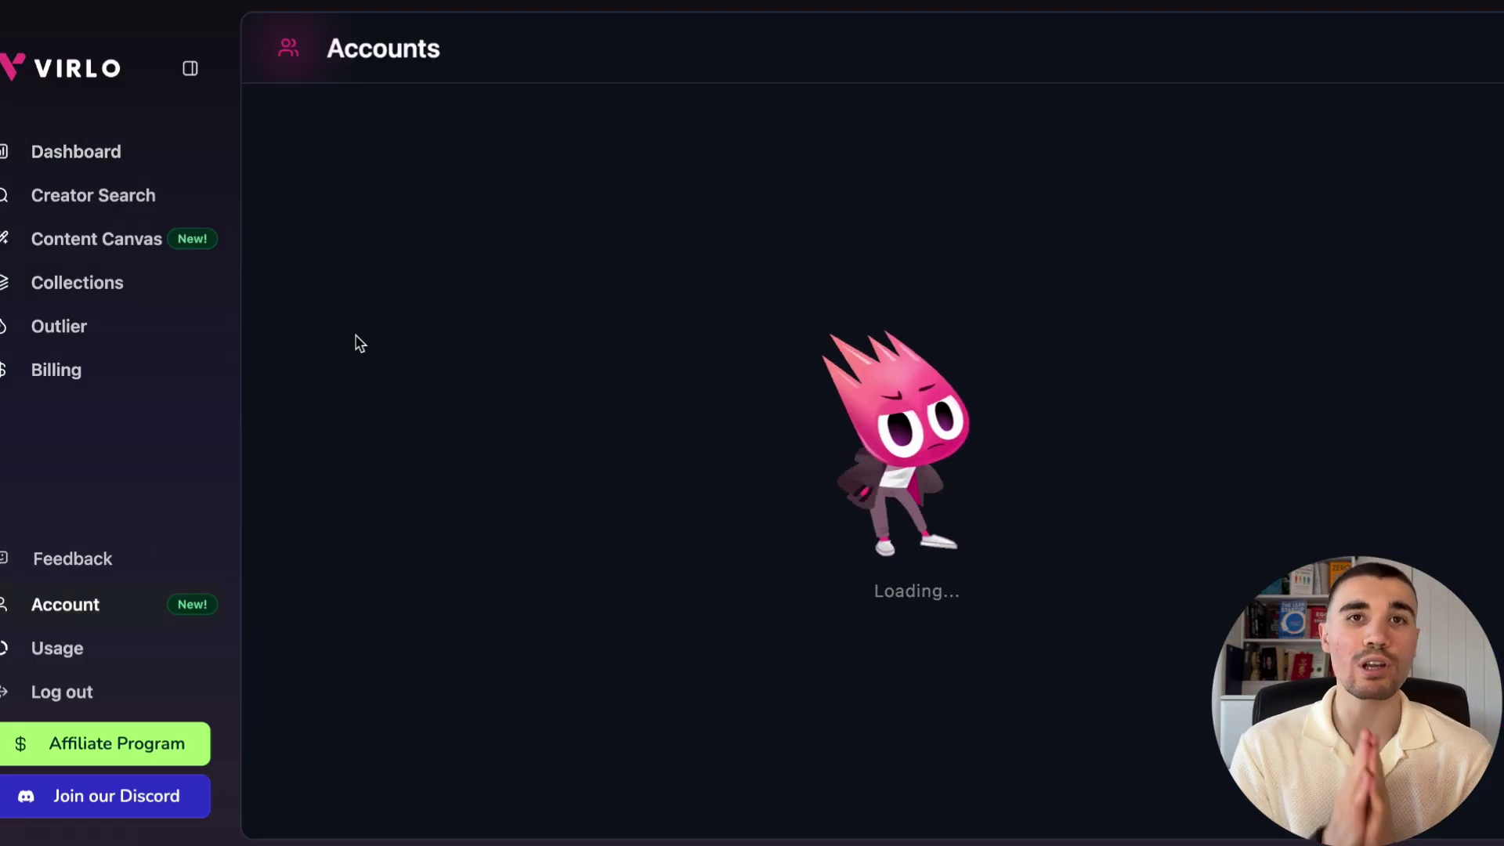
# Switch stats to the connected YouTube ranking channel and generate Content Performance AI insights
pyautogui.click(567, 135)
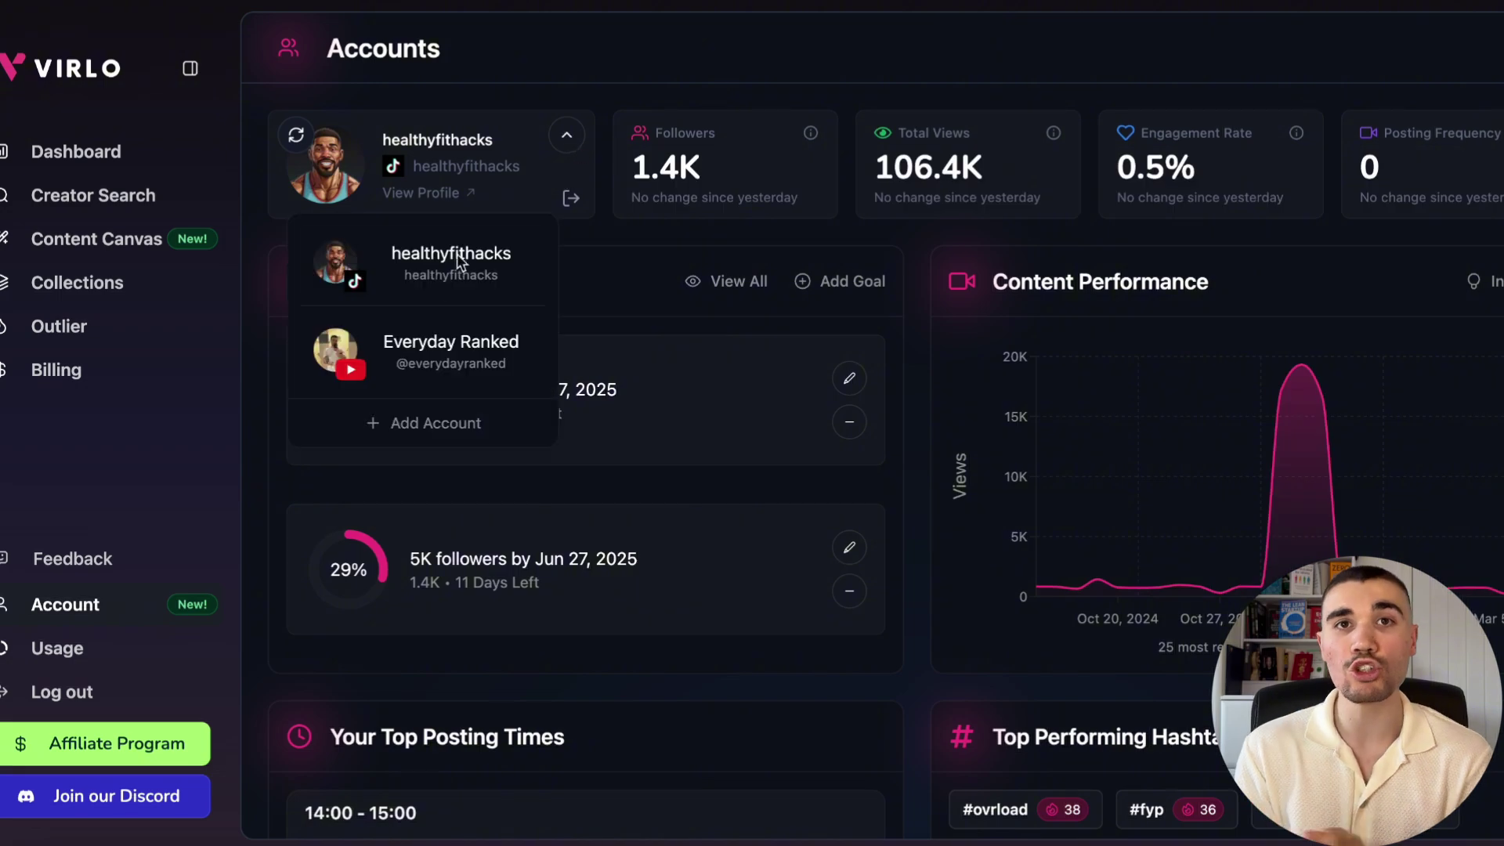
pyautogui.click(439, 346)
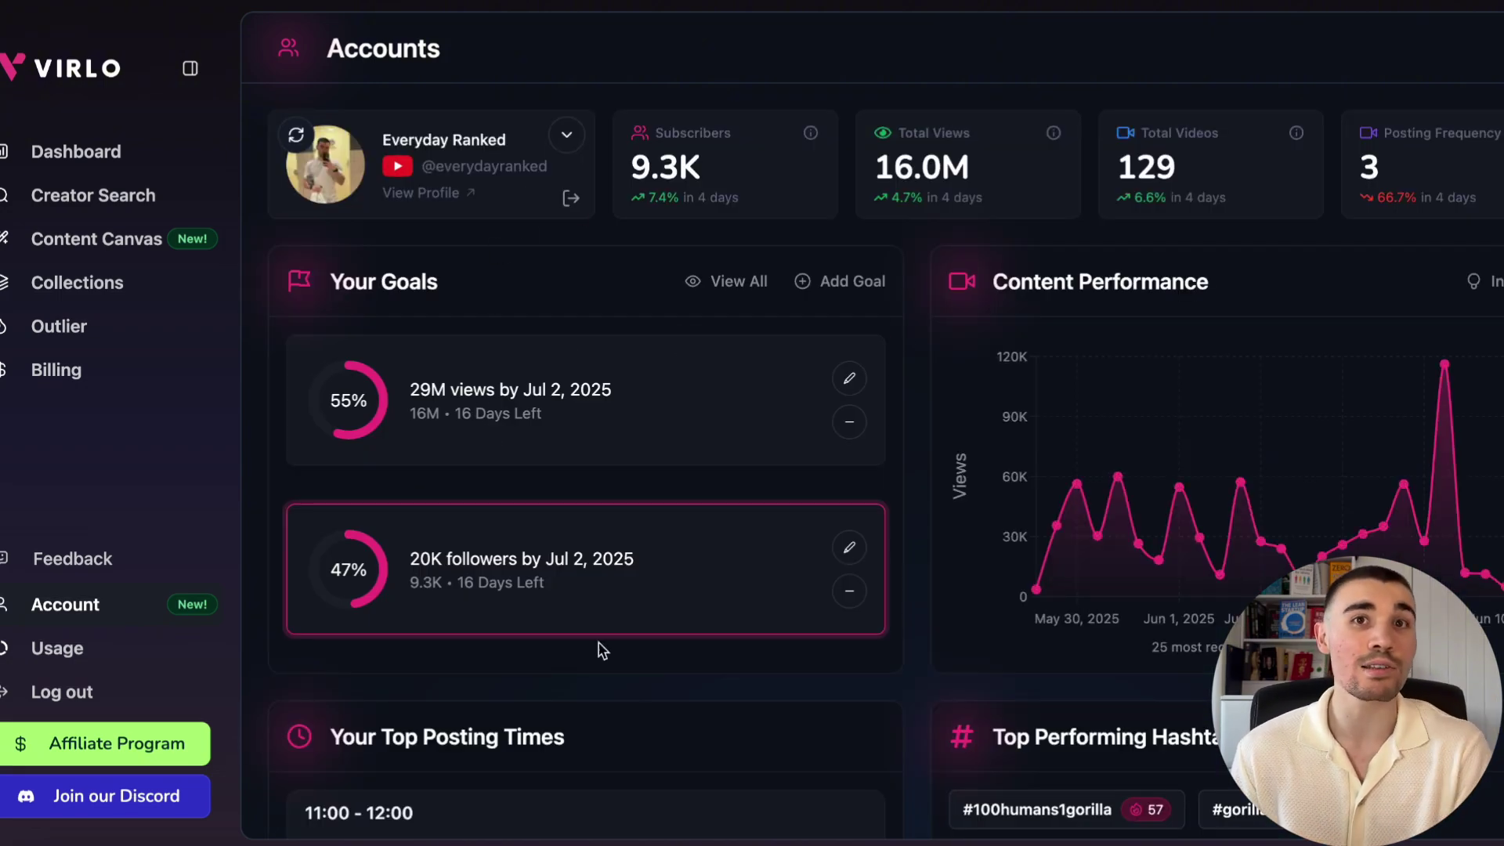
pyautogui.click(1484, 281)
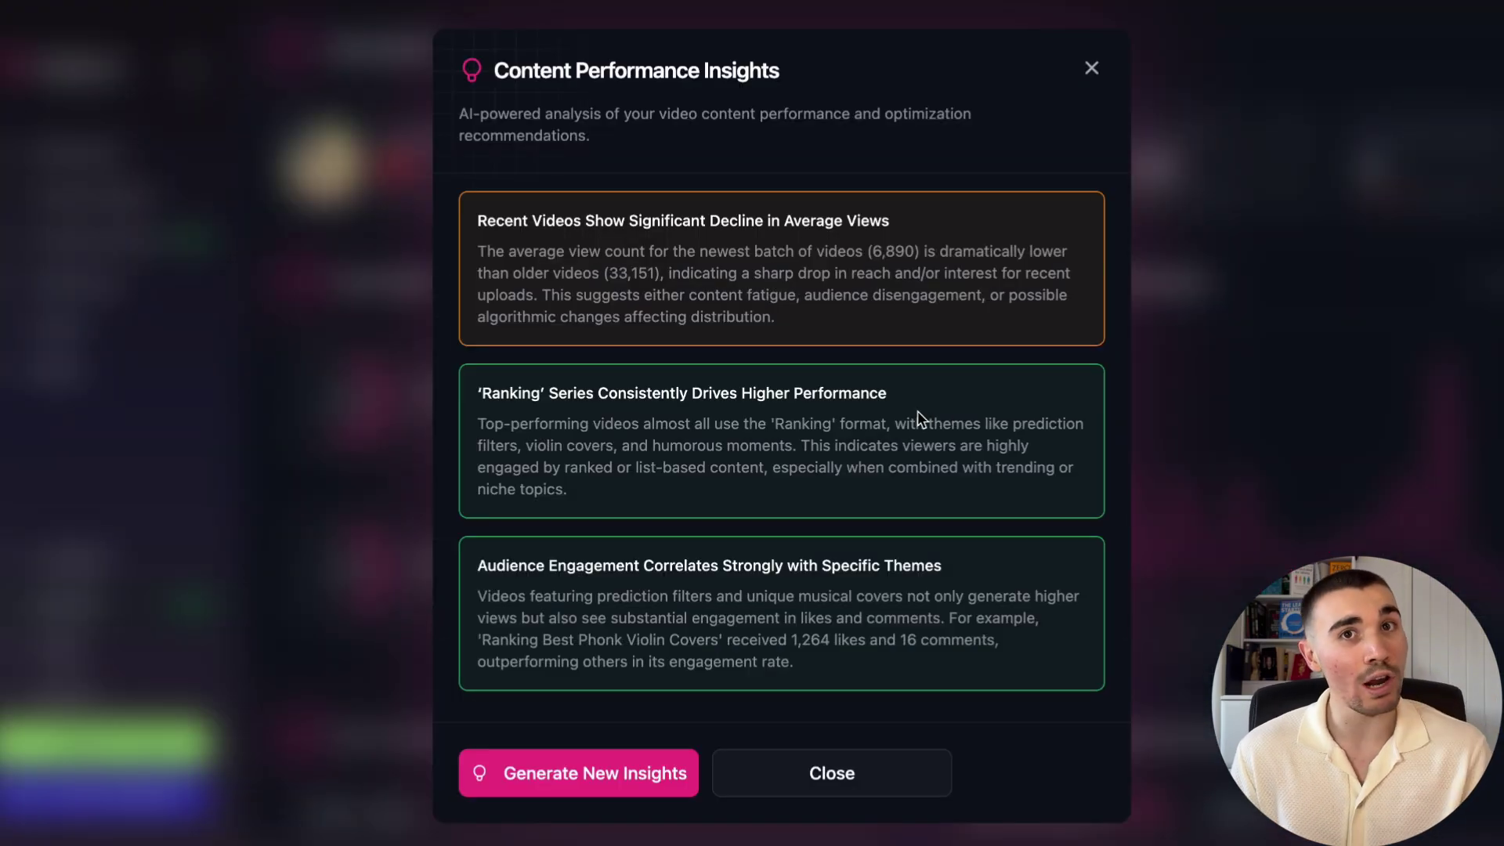
pyautogui.scroll(-5, 920, 420)
pyautogui.scroll(3, 849, 439)
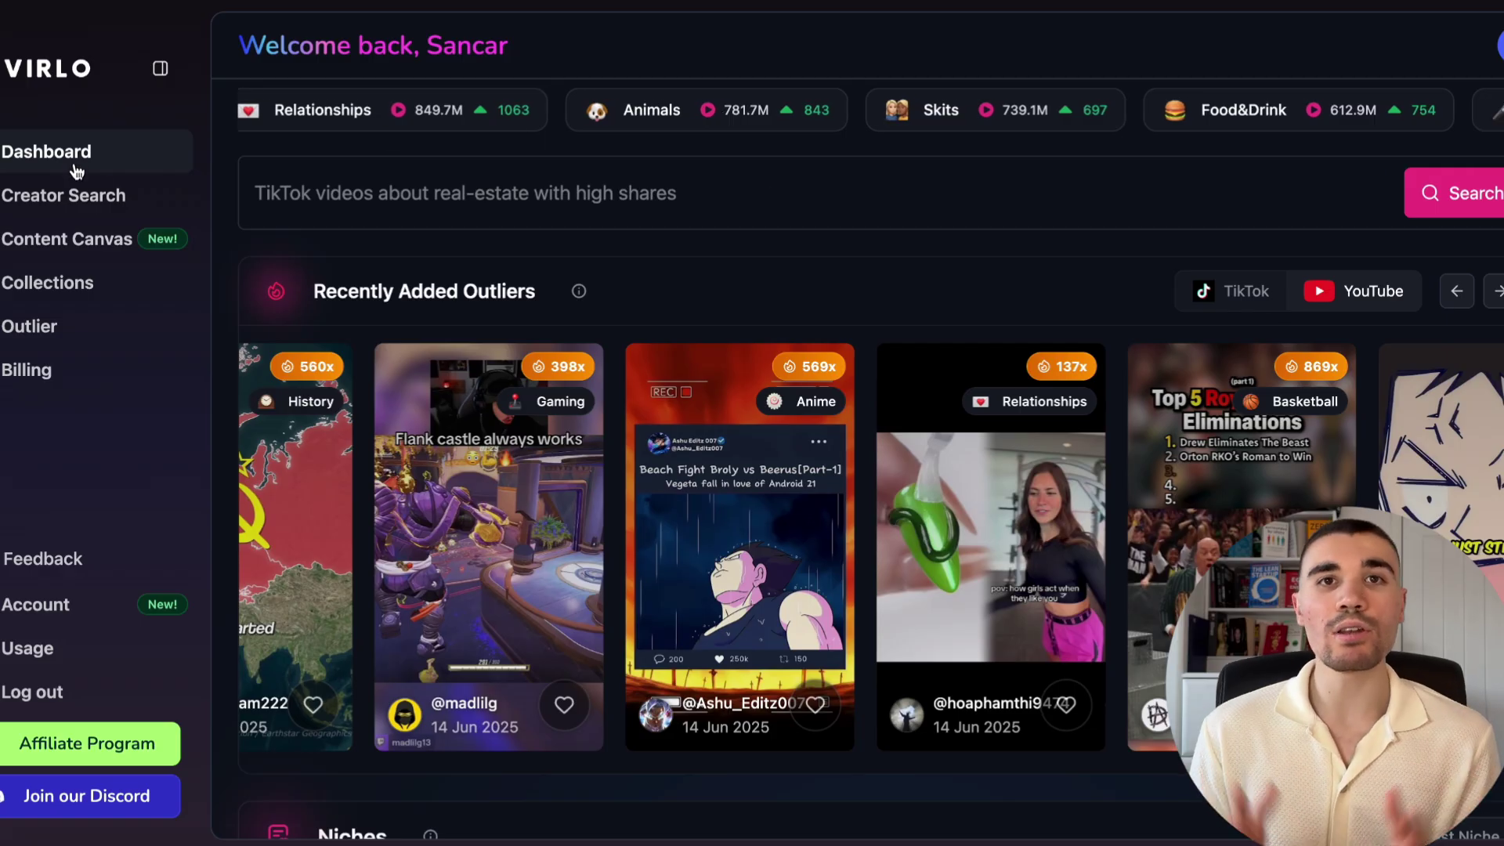
pyautogui.scroll(-6, 454, 235)
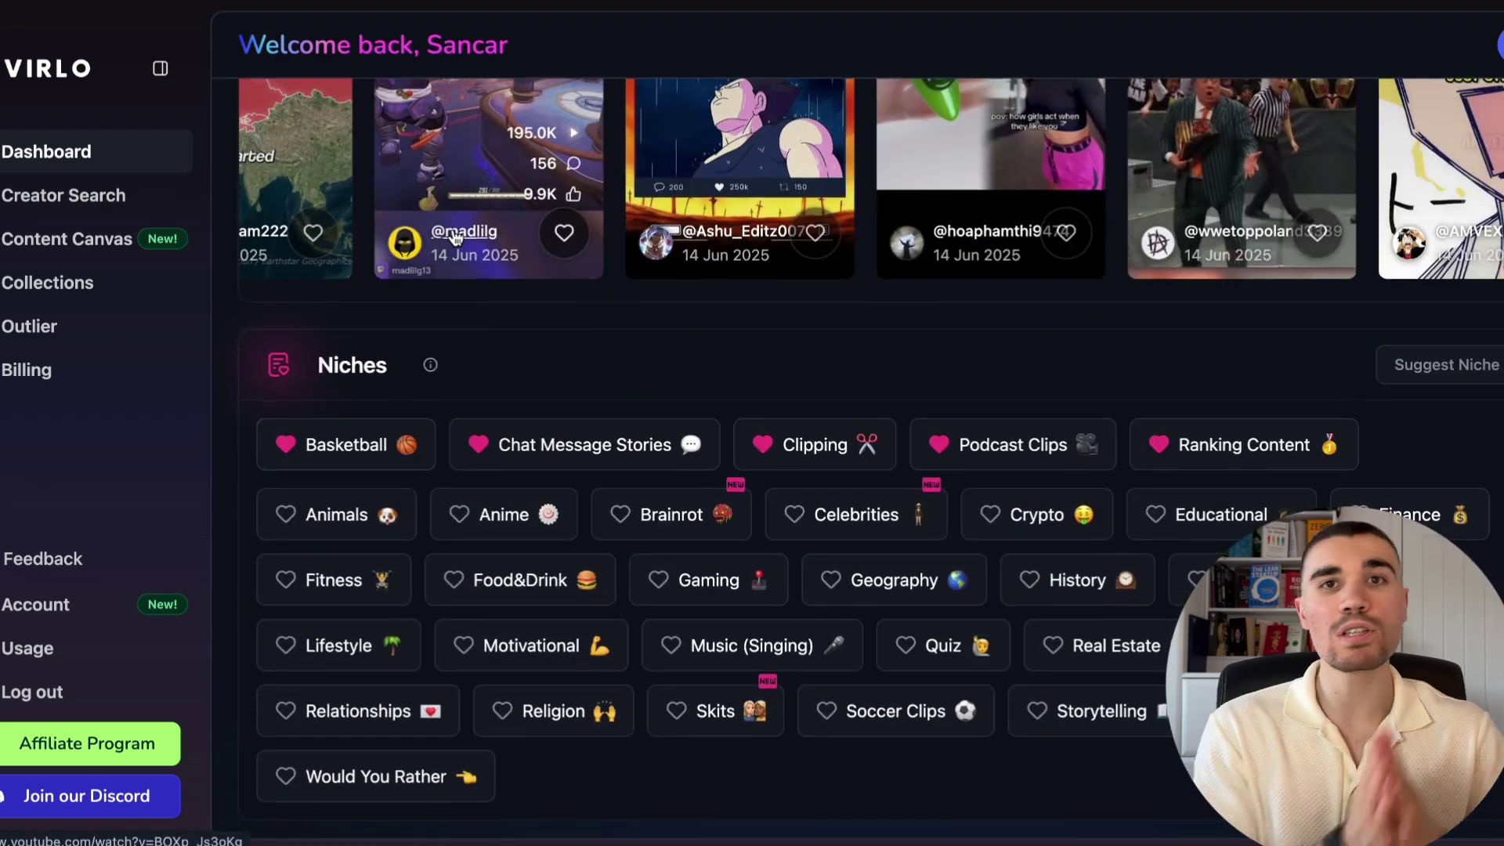
# Open the Ranking Content niche insights page
pyautogui.click(1254, 452)
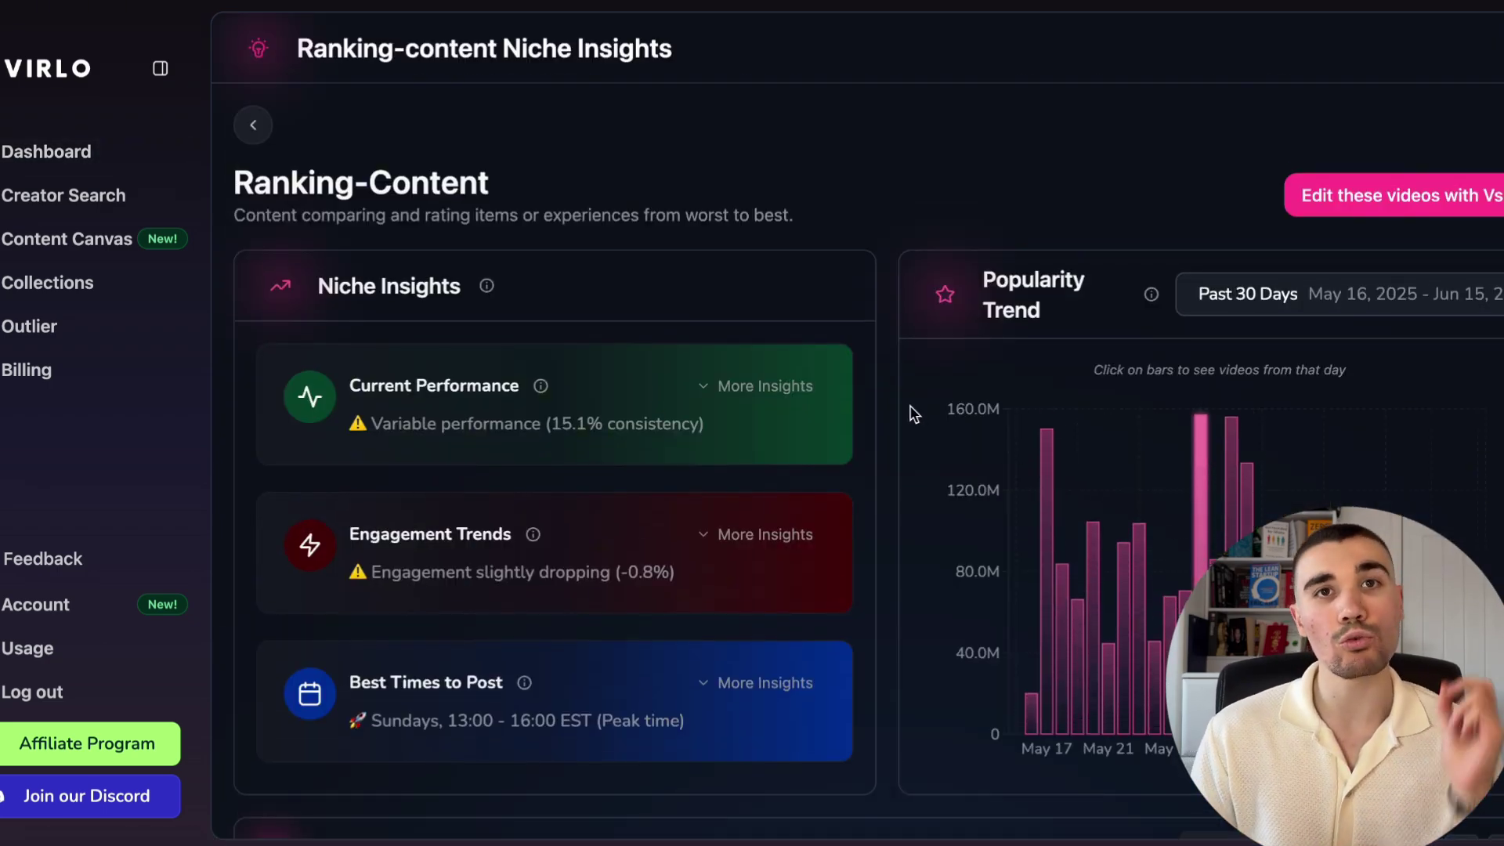
pyautogui.scroll(-10, 909, 406)
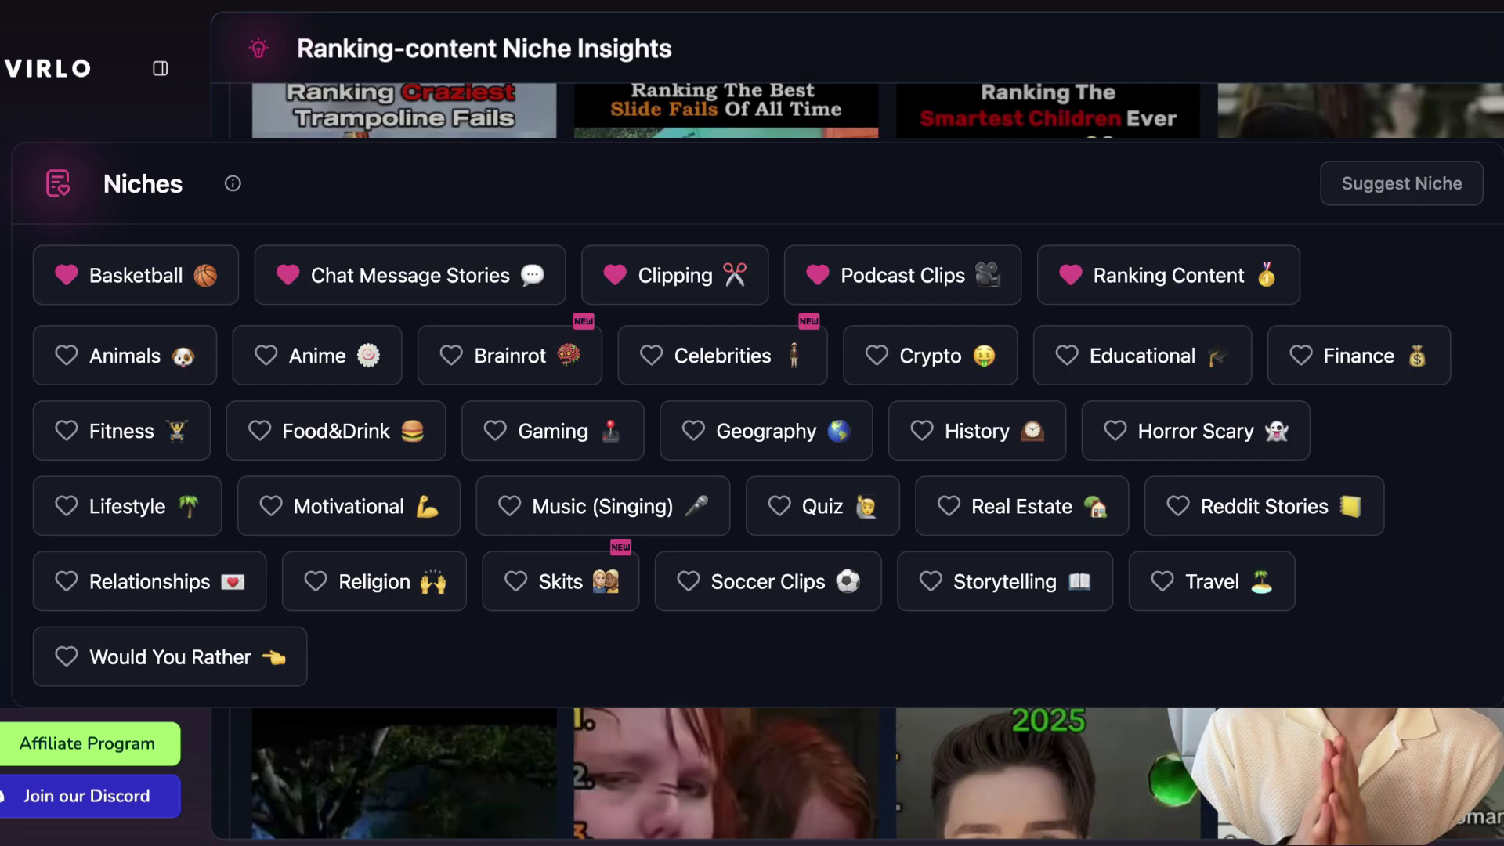
pyautogui.scroll(5, 1292, 400)
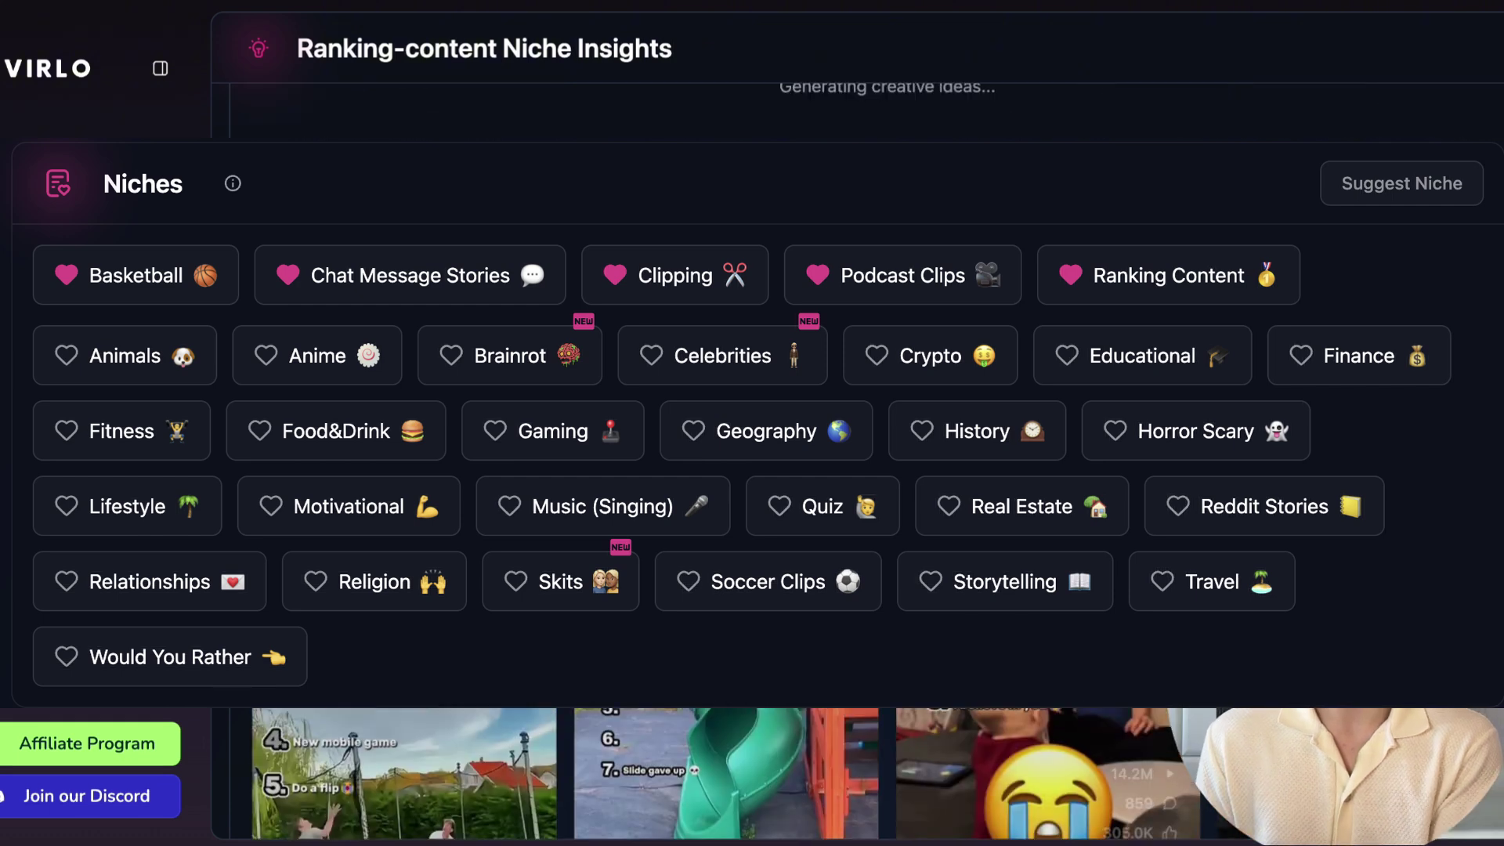
# Filter the niche's Top Videos to YouTube only and bring up the video-count choice
pyautogui.click(1316, 406)
pyautogui.click(1309, 491)
pyautogui.click(1440, 398)
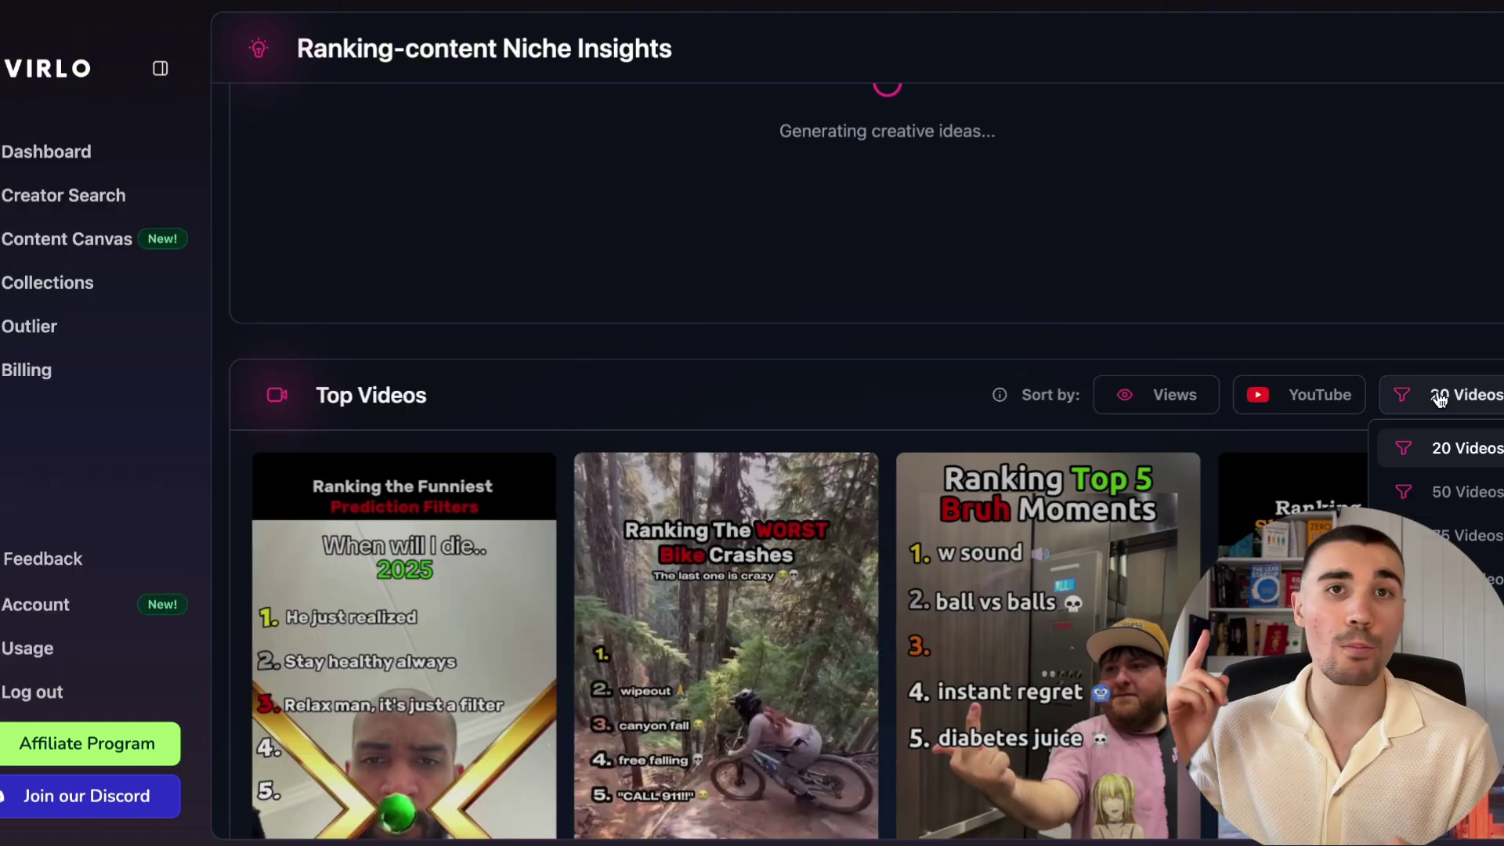
pyautogui.scroll(5, 862, 470)
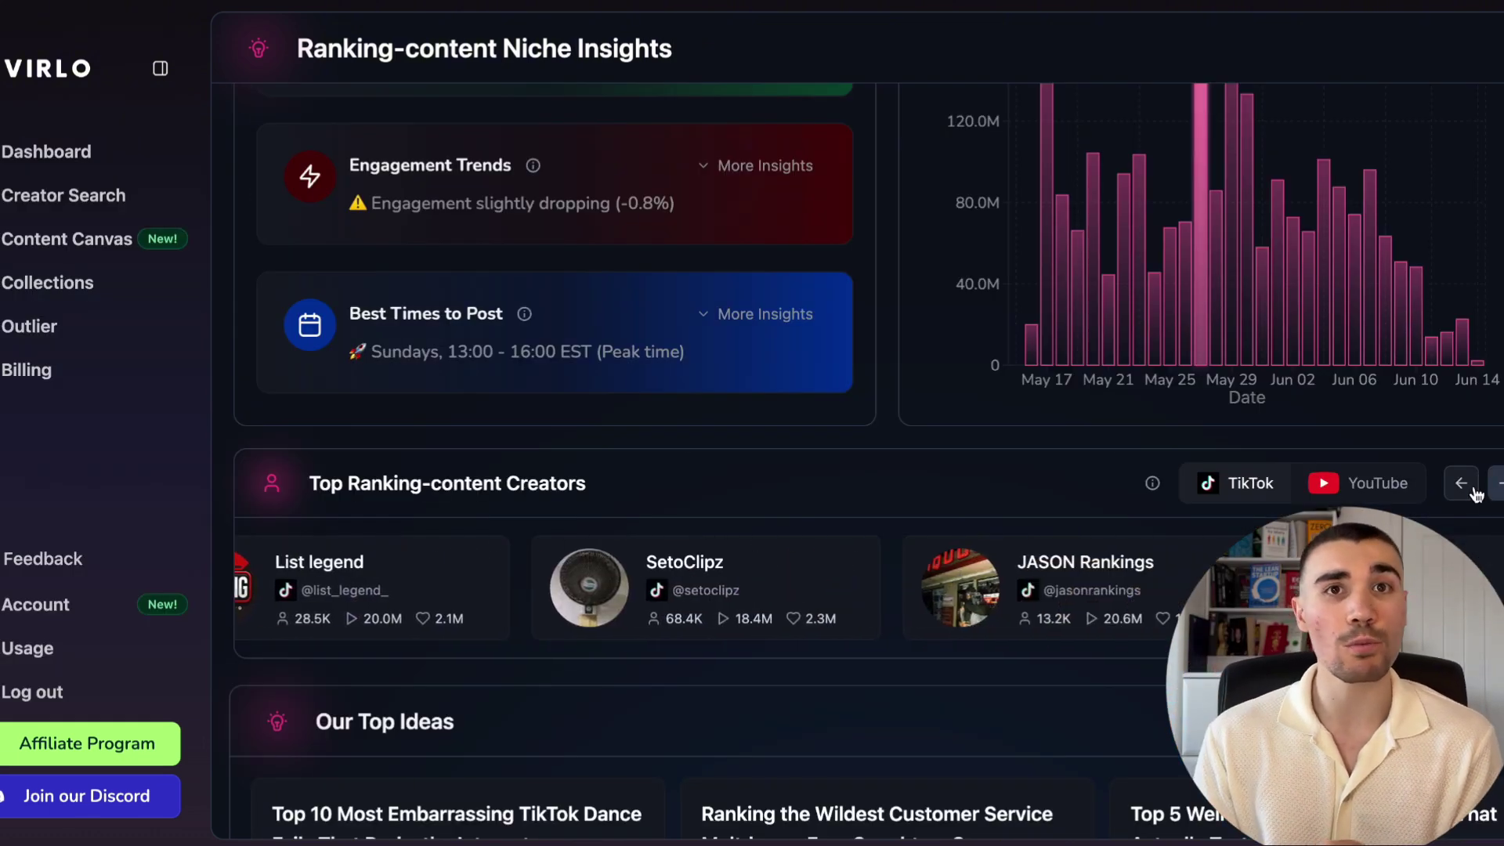
pyautogui.scroll(3, 582, 434)
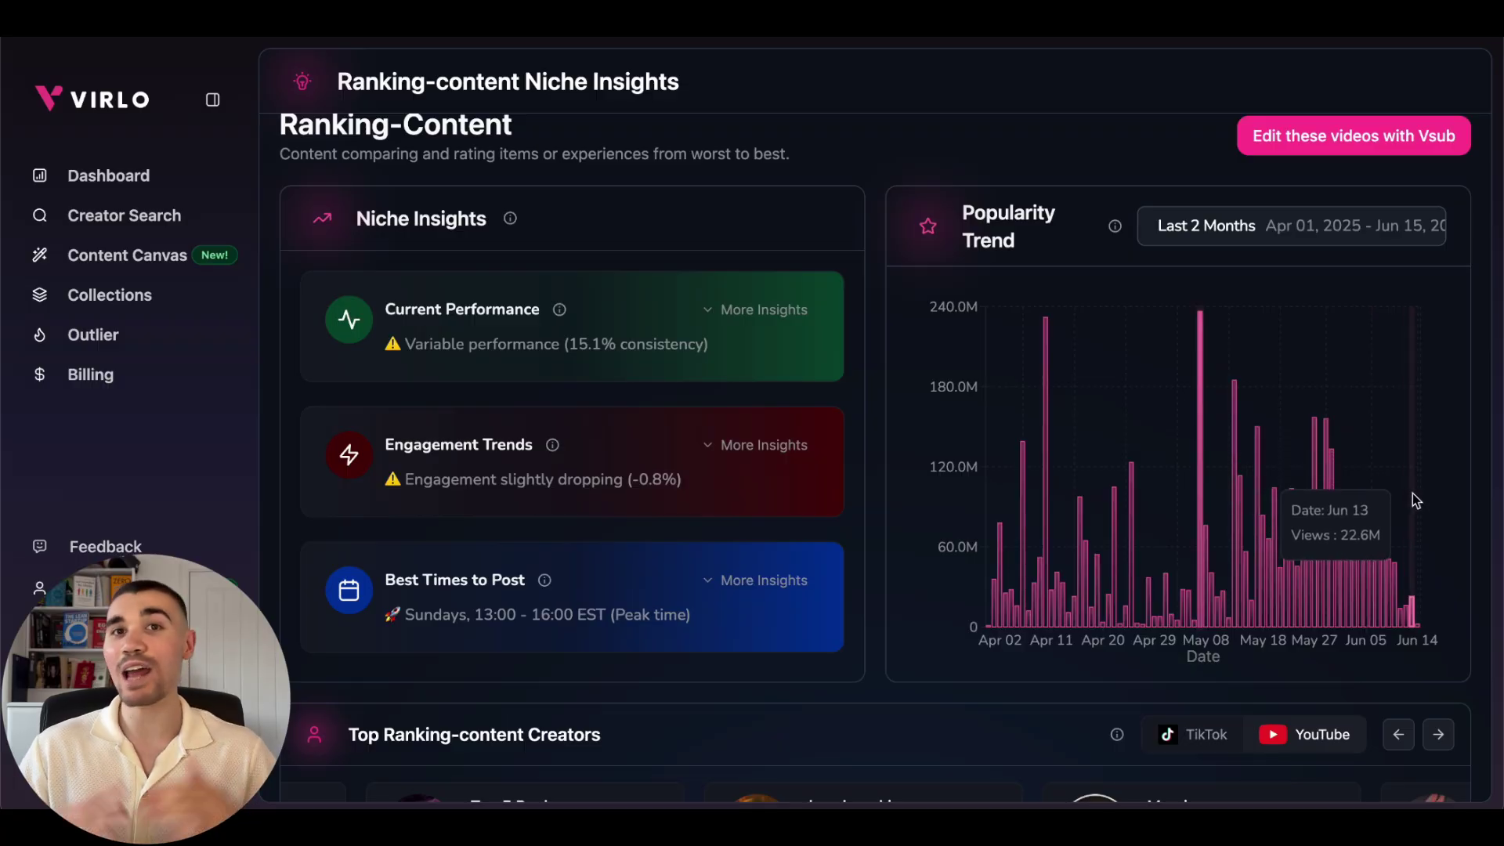
# List the Jun 13 top videos from the Popularity Trend chart and play the second one
pyautogui.click(1410, 497)
pyautogui.scroll(-2, 368, 502)
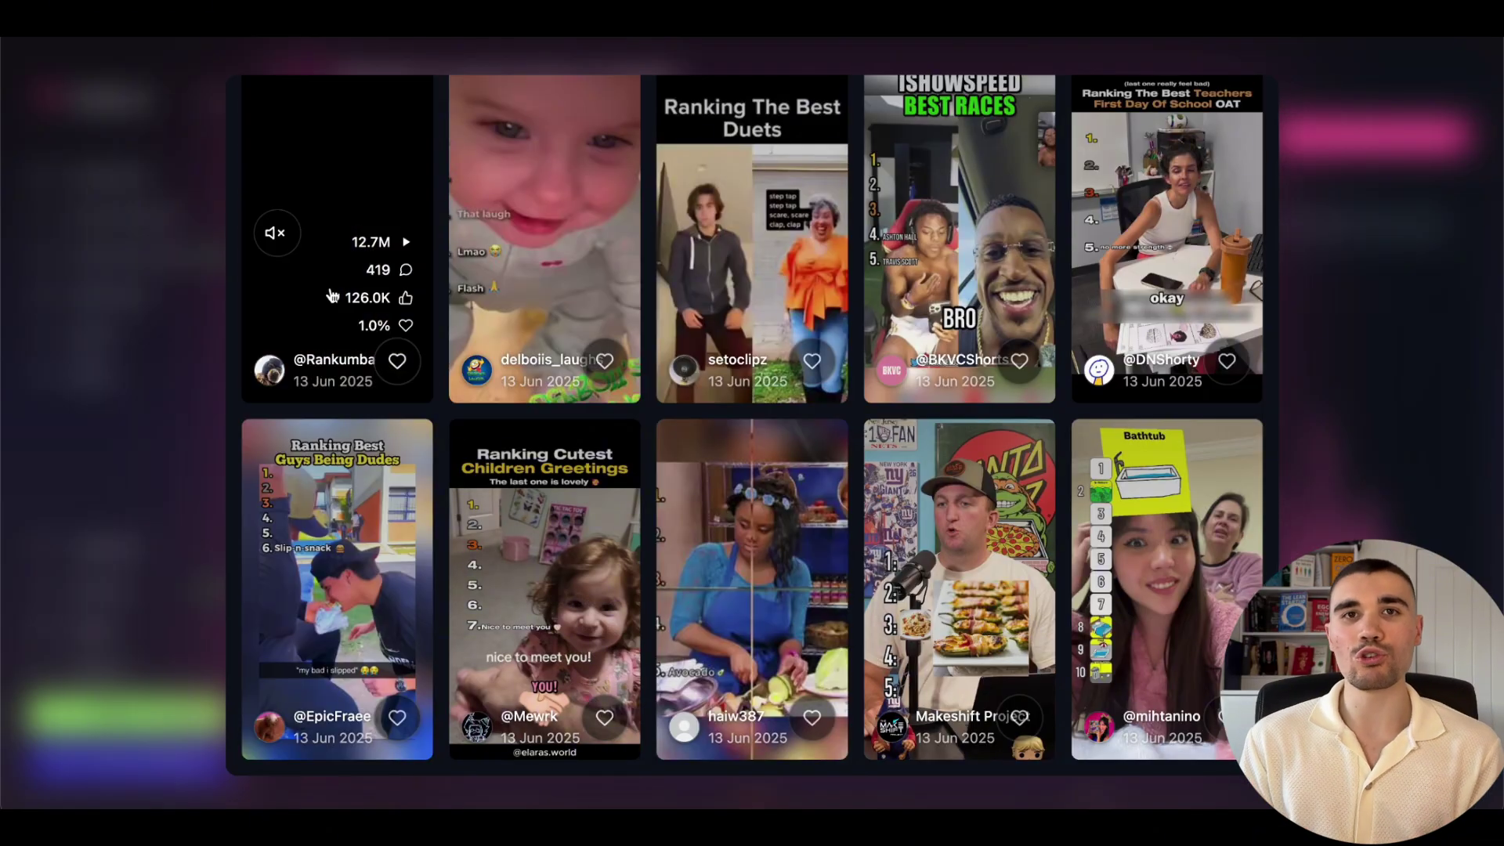
pyautogui.scroll(1, 324, 293)
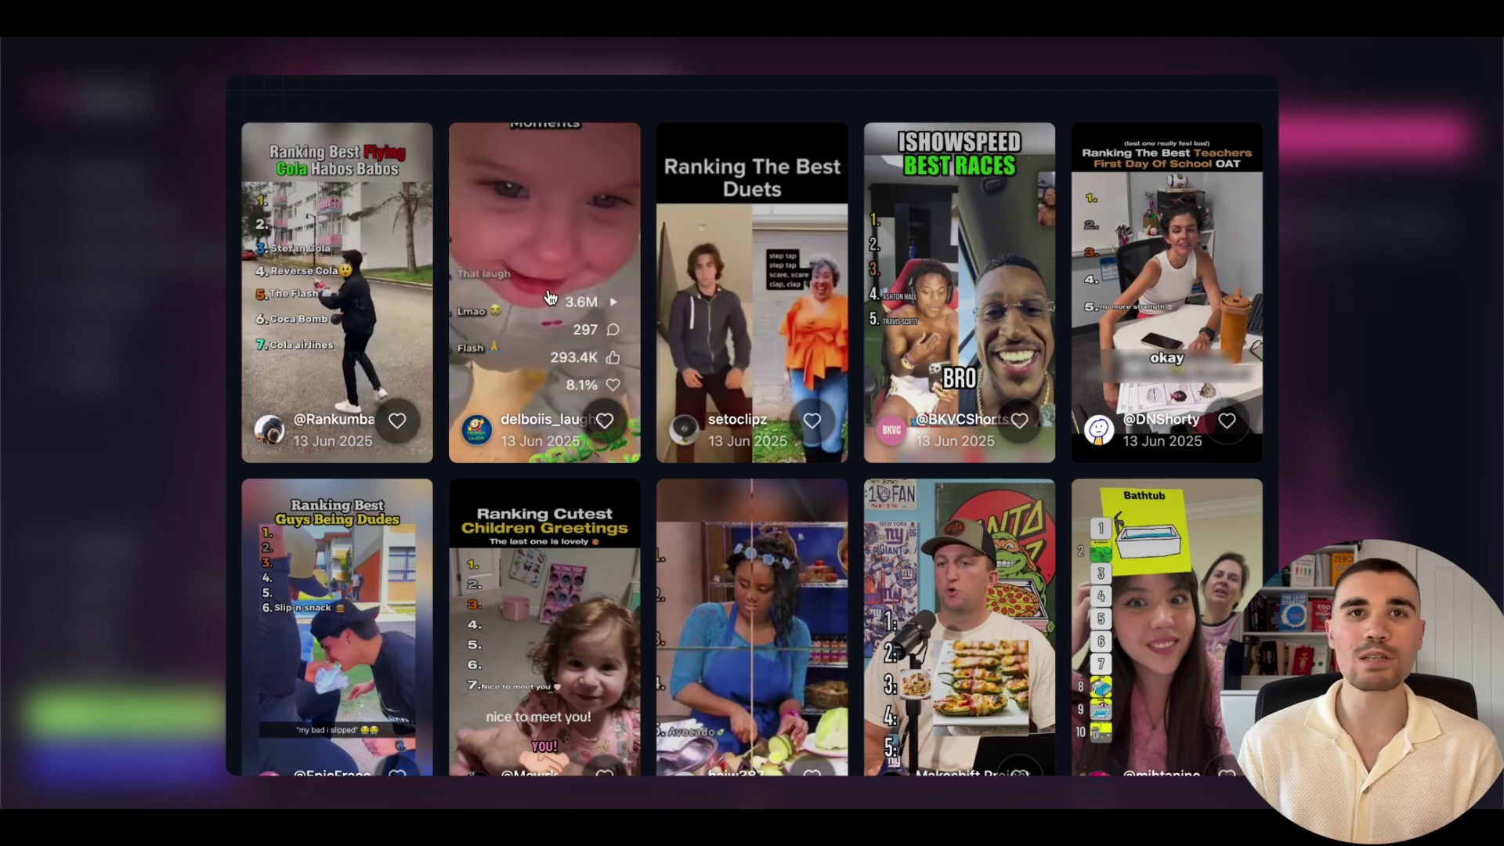
pyautogui.click(551, 303)
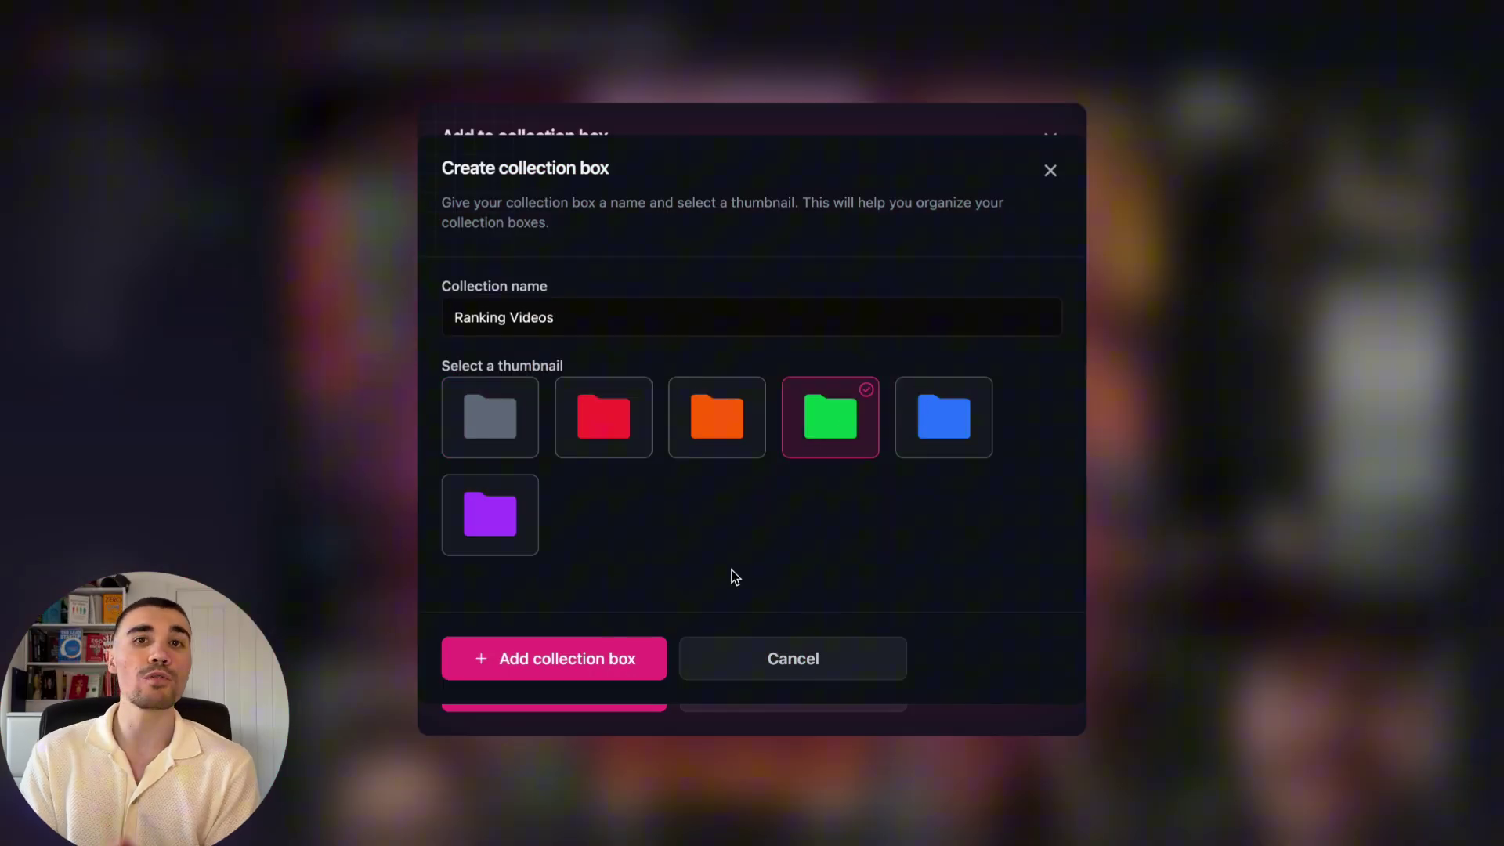
# Create a Ranking Videos collection with an orange thumbnail and add the videos to it
pyautogui.click(717, 417)
pyautogui.click(558, 665)
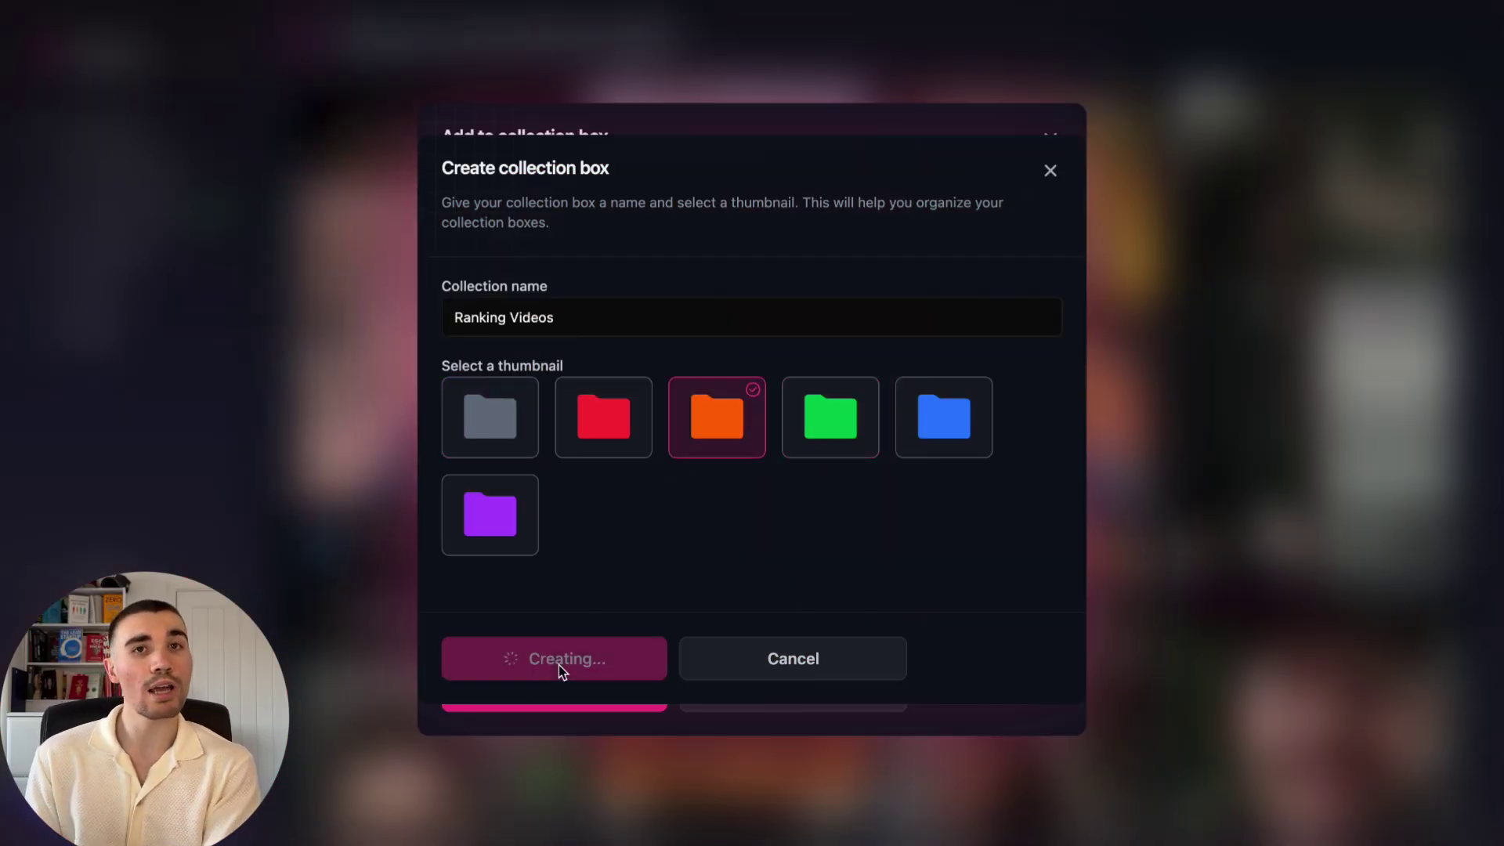
pyautogui.click(551, 688)
pyautogui.scroll(-4, 731, 568)
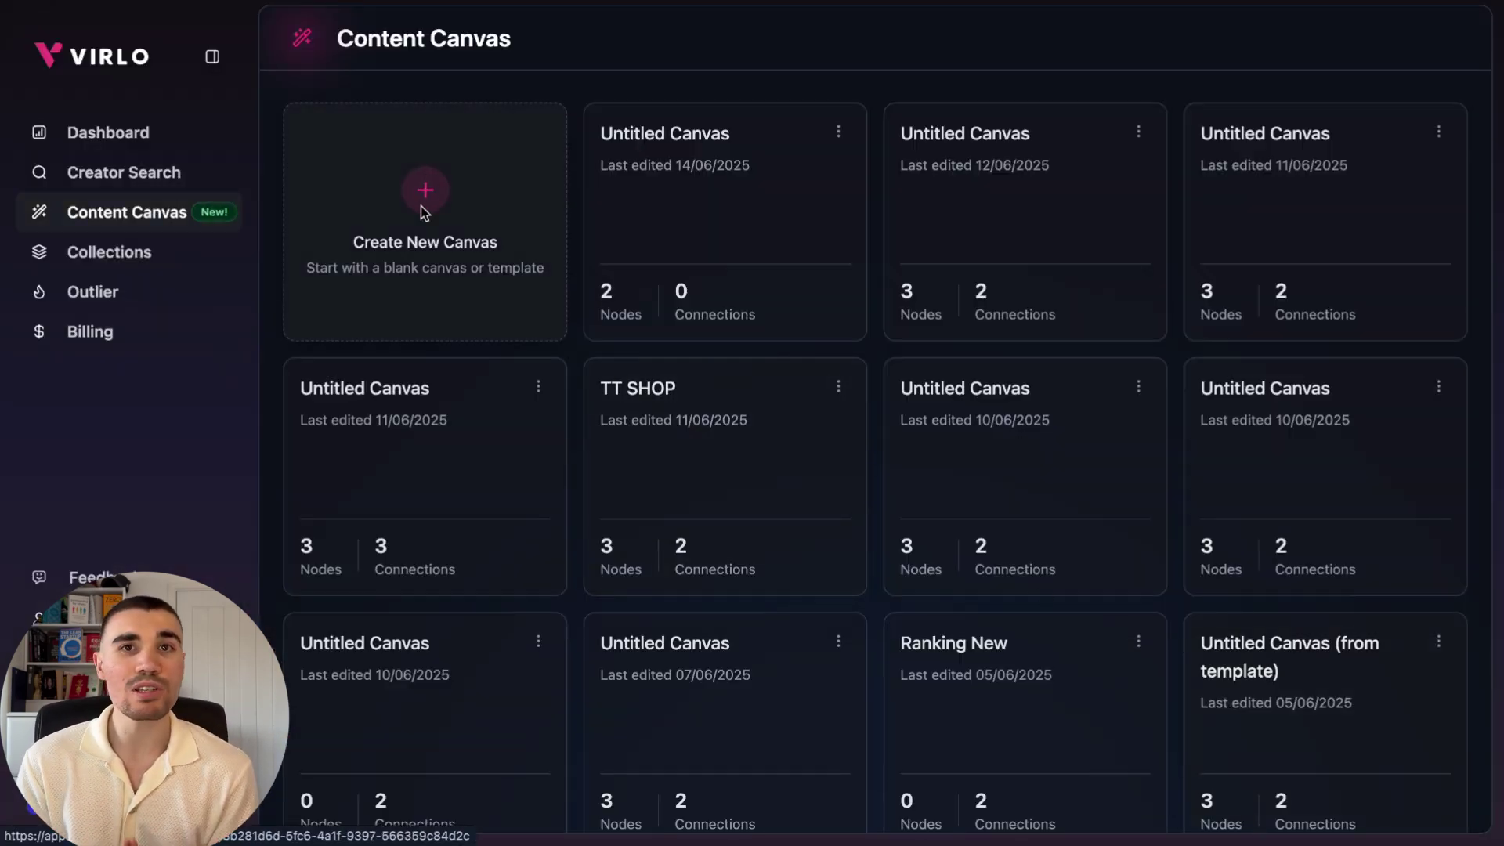
# Create a new content canvas from the blank template and zoom out to empty space
pyautogui.click(421, 208)
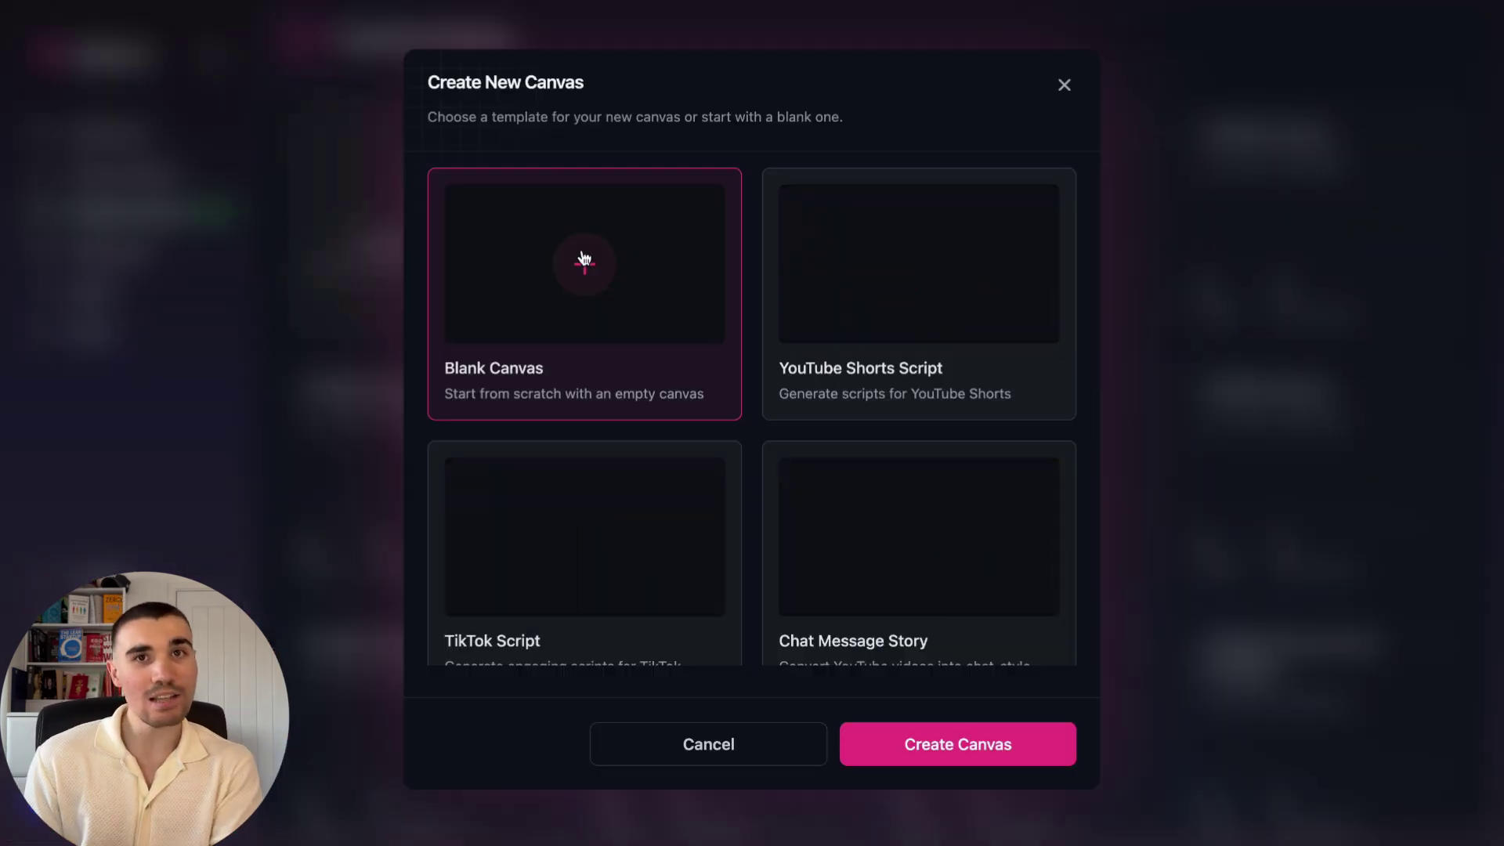
pyautogui.click(948, 740)
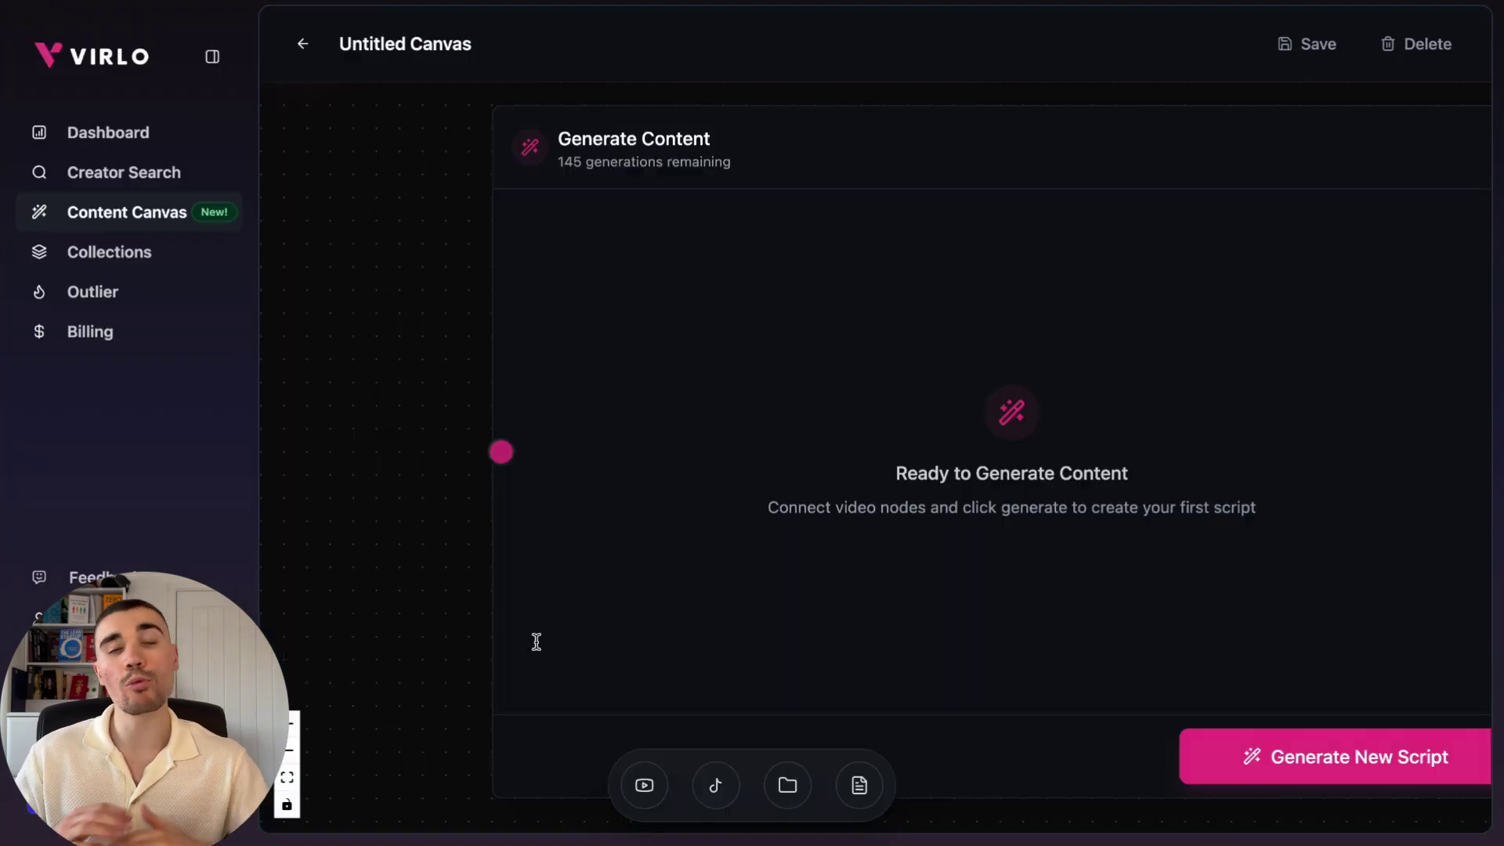
pyautogui.click(290, 750)
pyautogui.moveTo(447, 561); pyautogui.dragTo(983, 551)
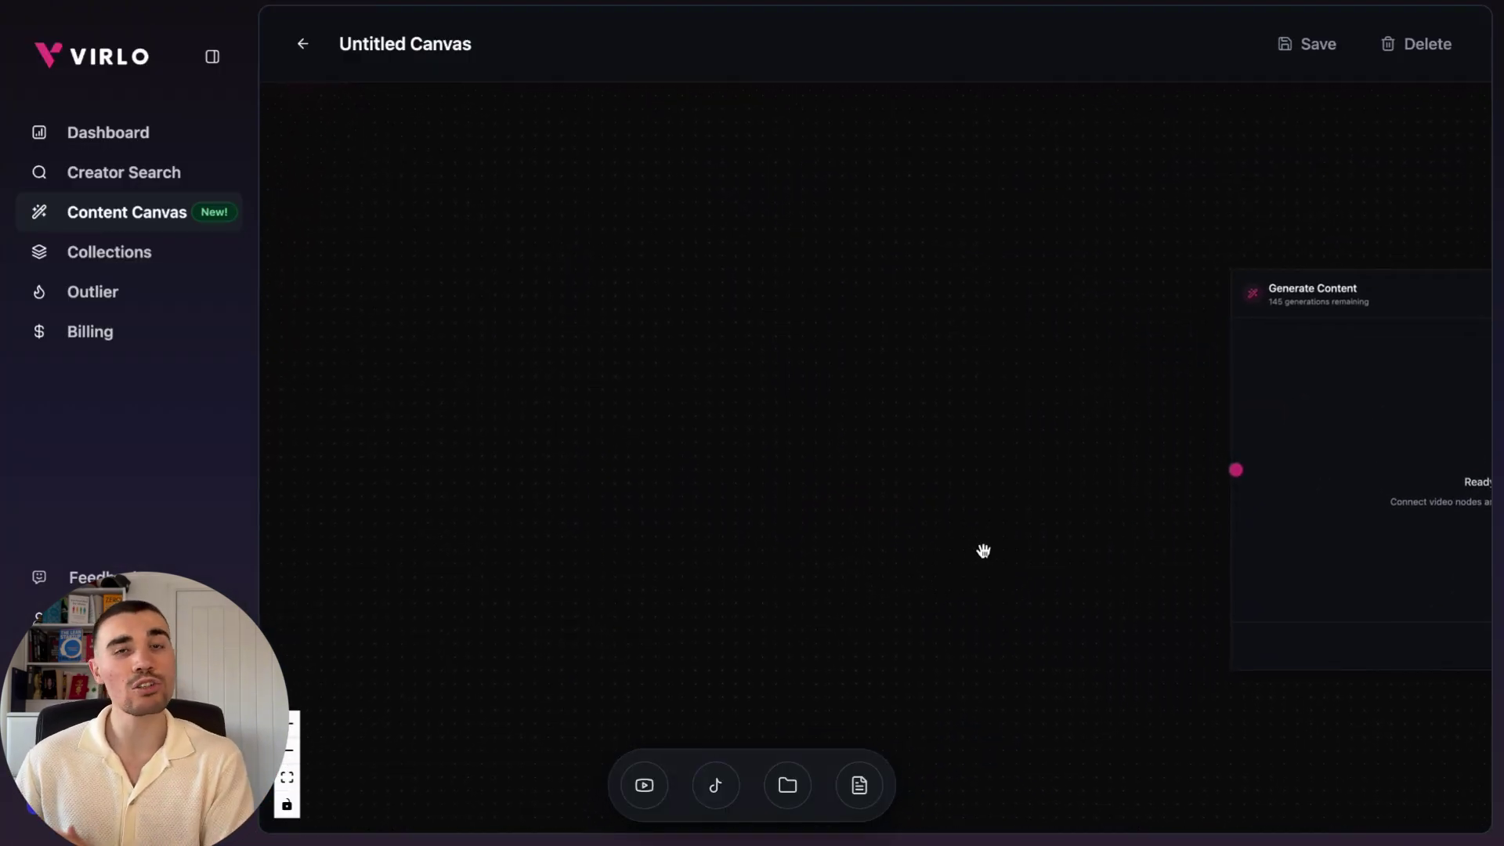
# Select the four Ranking Videos clips (slide fails, prediction filters, prom transitions, food reactions), then begin a TikTok URL add
pyautogui.click(790, 779)
pyautogui.click(1108, 304)
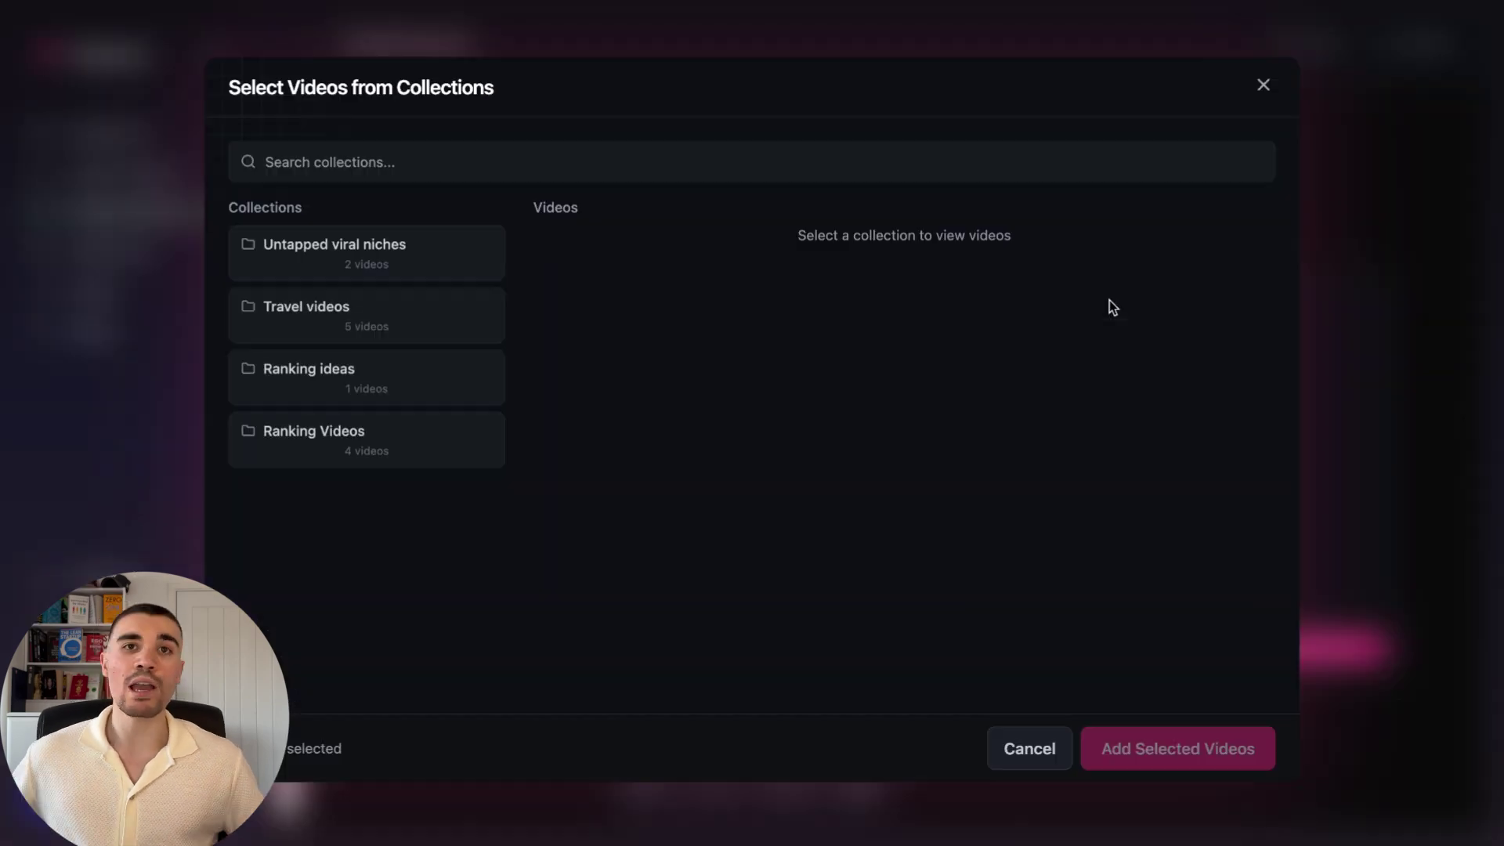
pyautogui.click(411, 436)
pyautogui.click(620, 366)
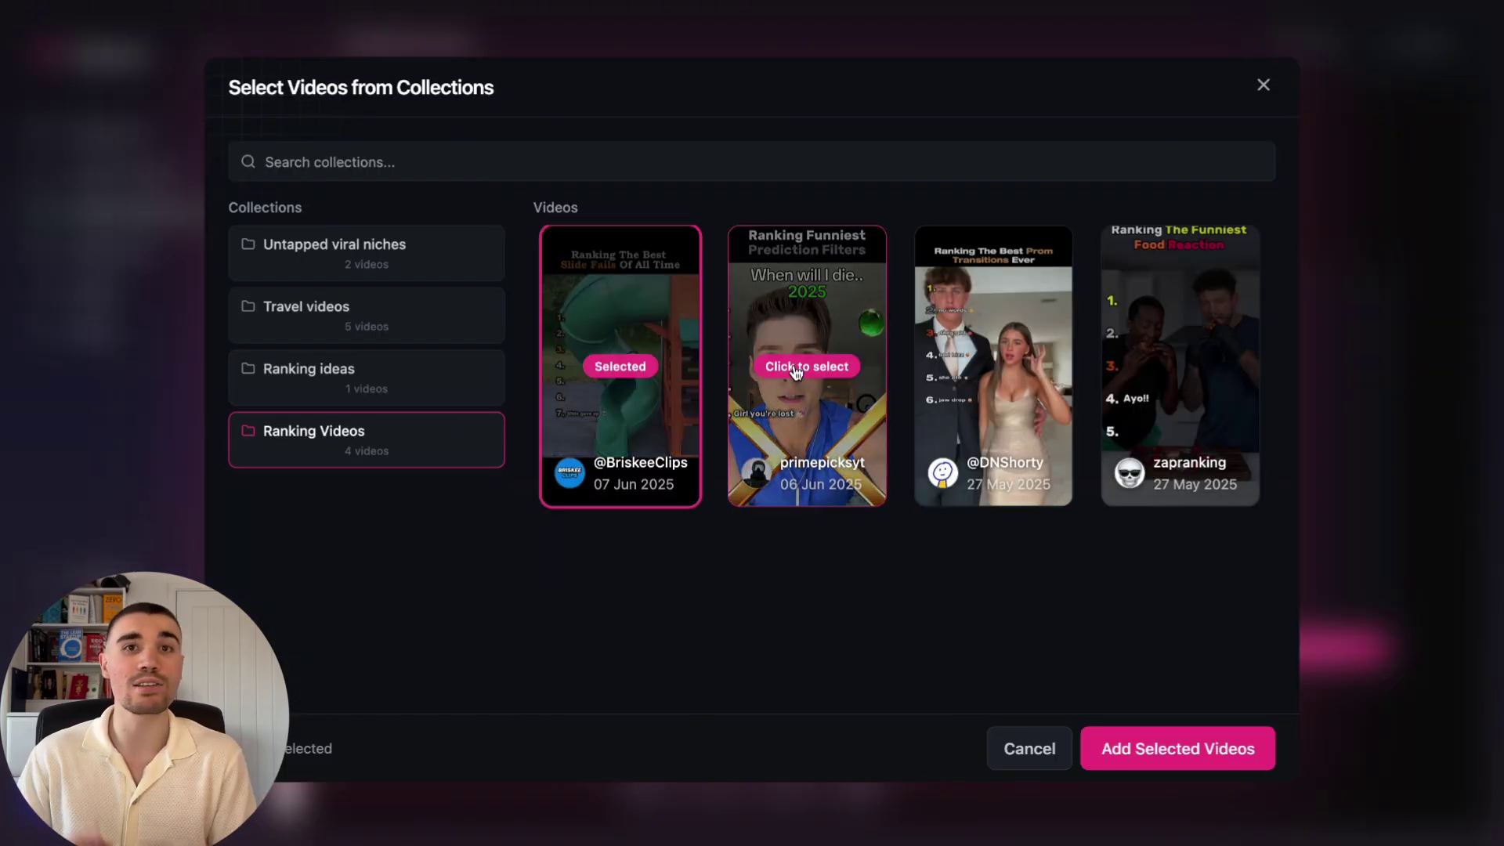
pyautogui.click(796, 368)
pyautogui.click(994, 366)
pyautogui.click(1179, 366)
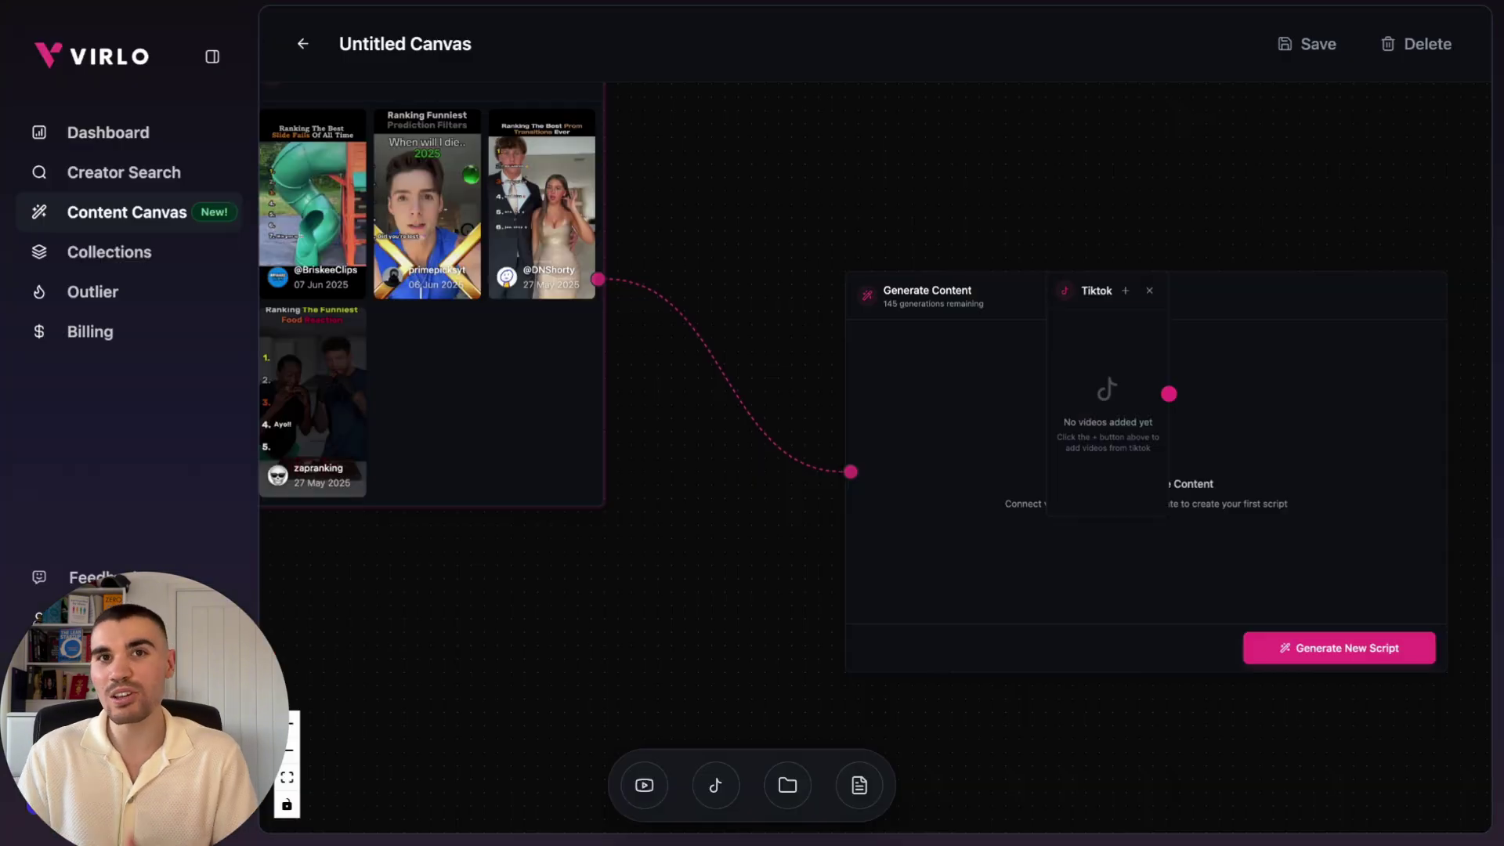
pyautogui.click(1126, 291)
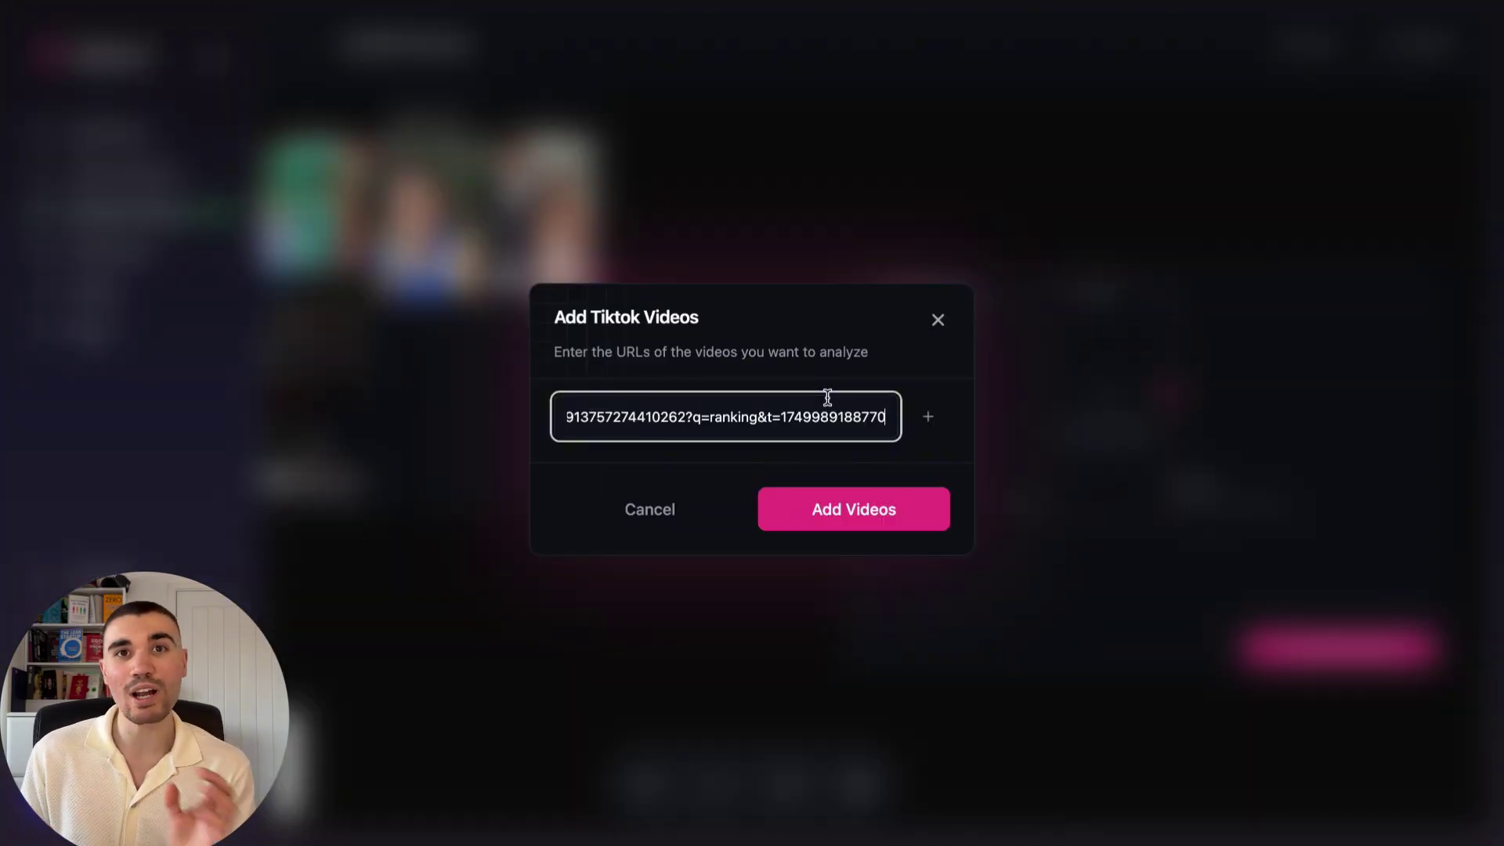
# Add the pasted TikTok video to the canvas, then remove it again
pyautogui.click(853, 508)
pyautogui.moveTo(1091, 301); pyautogui.dragTo(498, 466)
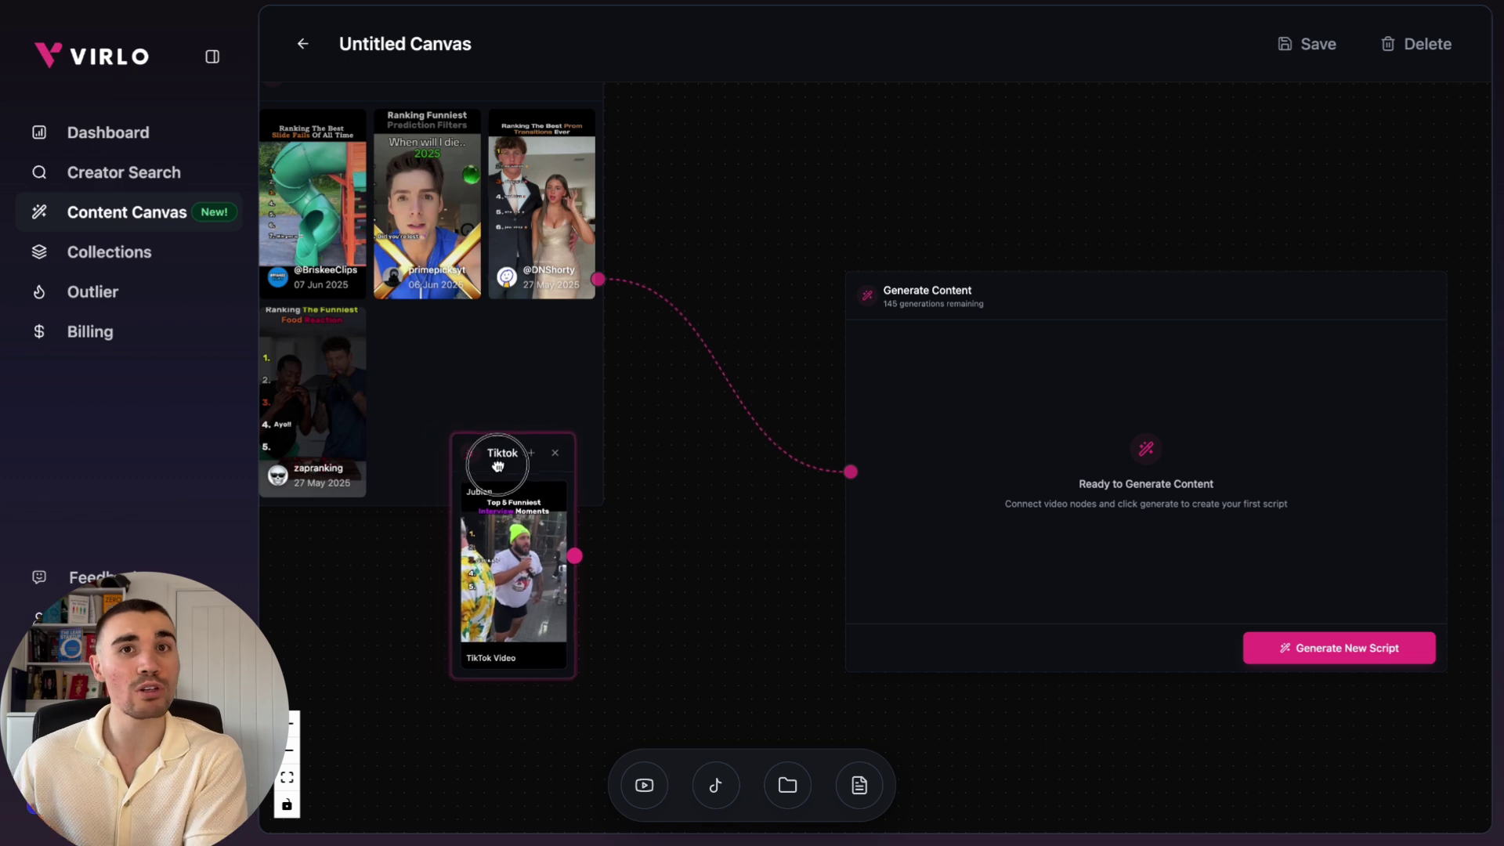
pyautogui.click(554, 453)
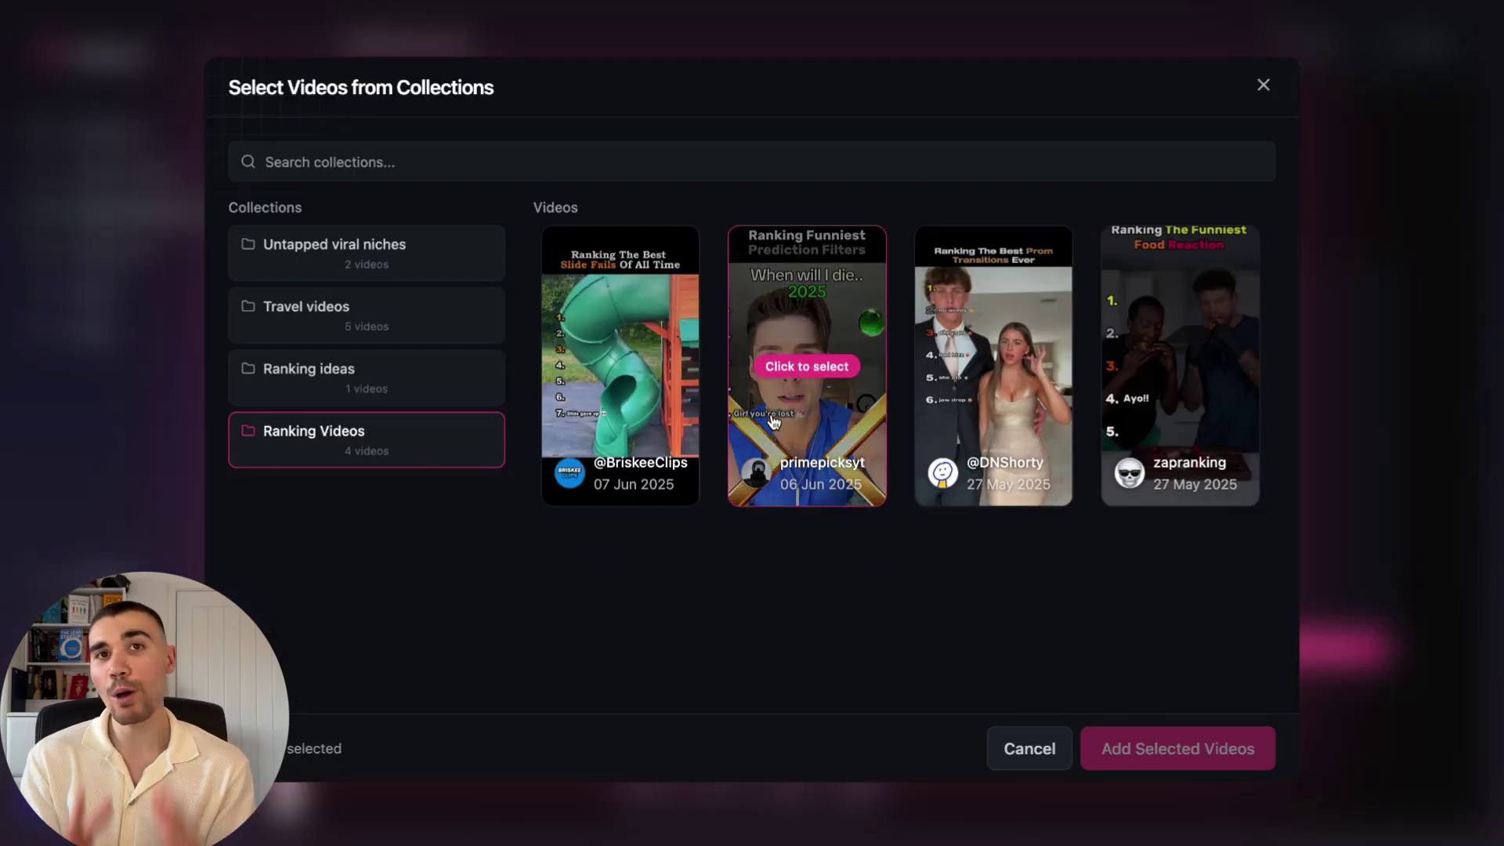
# Add the four Ranking Videos clips to the canvas and connect them to Generate Content
pyautogui.click(619, 364)
pyautogui.click(823, 366)
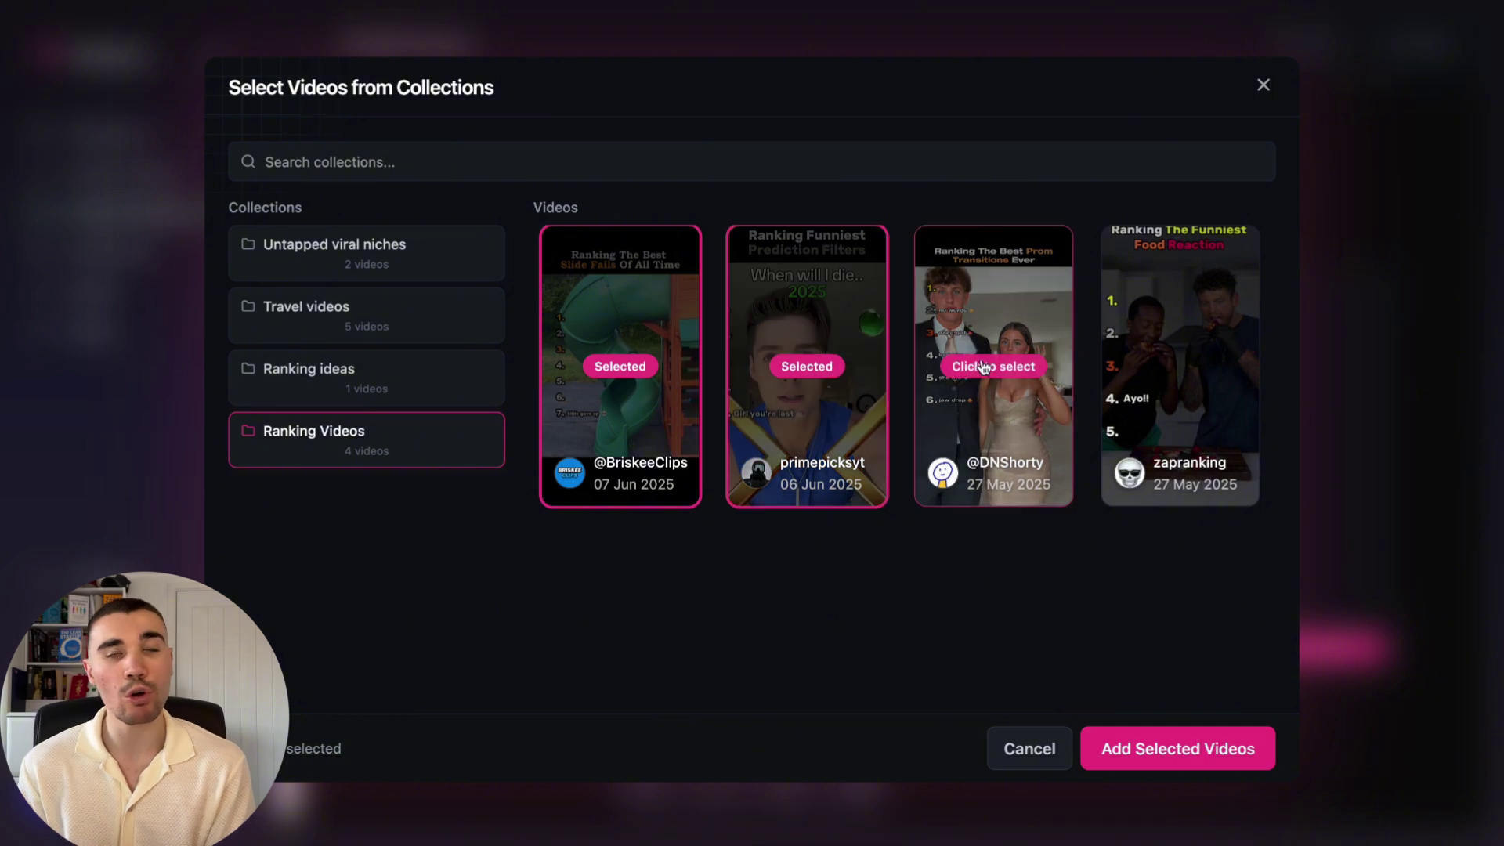
pyautogui.click(993, 366)
pyautogui.click(1168, 368)
pyautogui.click(1183, 740)
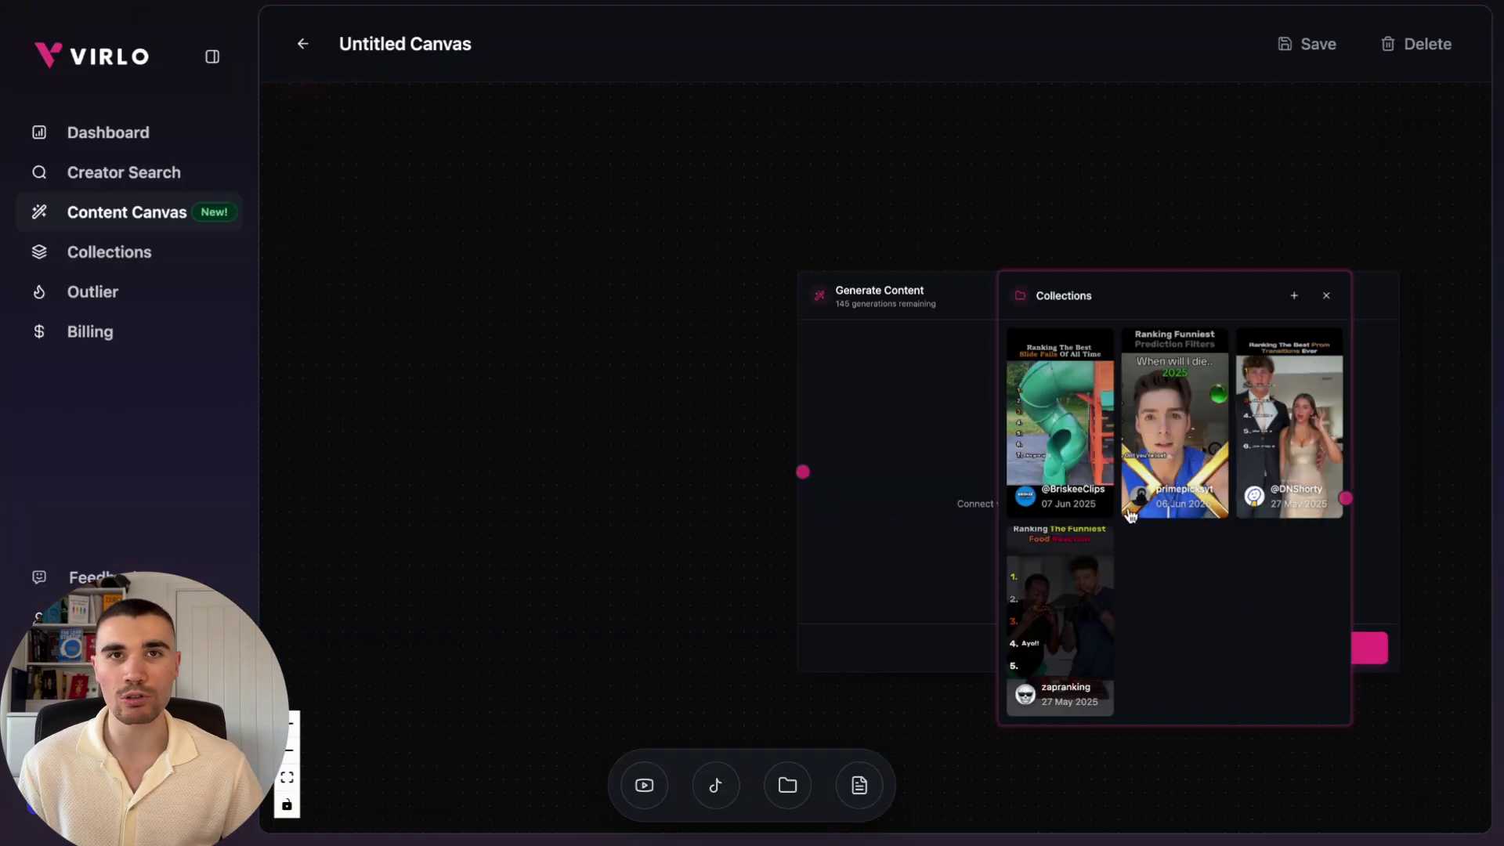
pyautogui.moveTo(1132, 293); pyautogui.dragTo(362, 115)
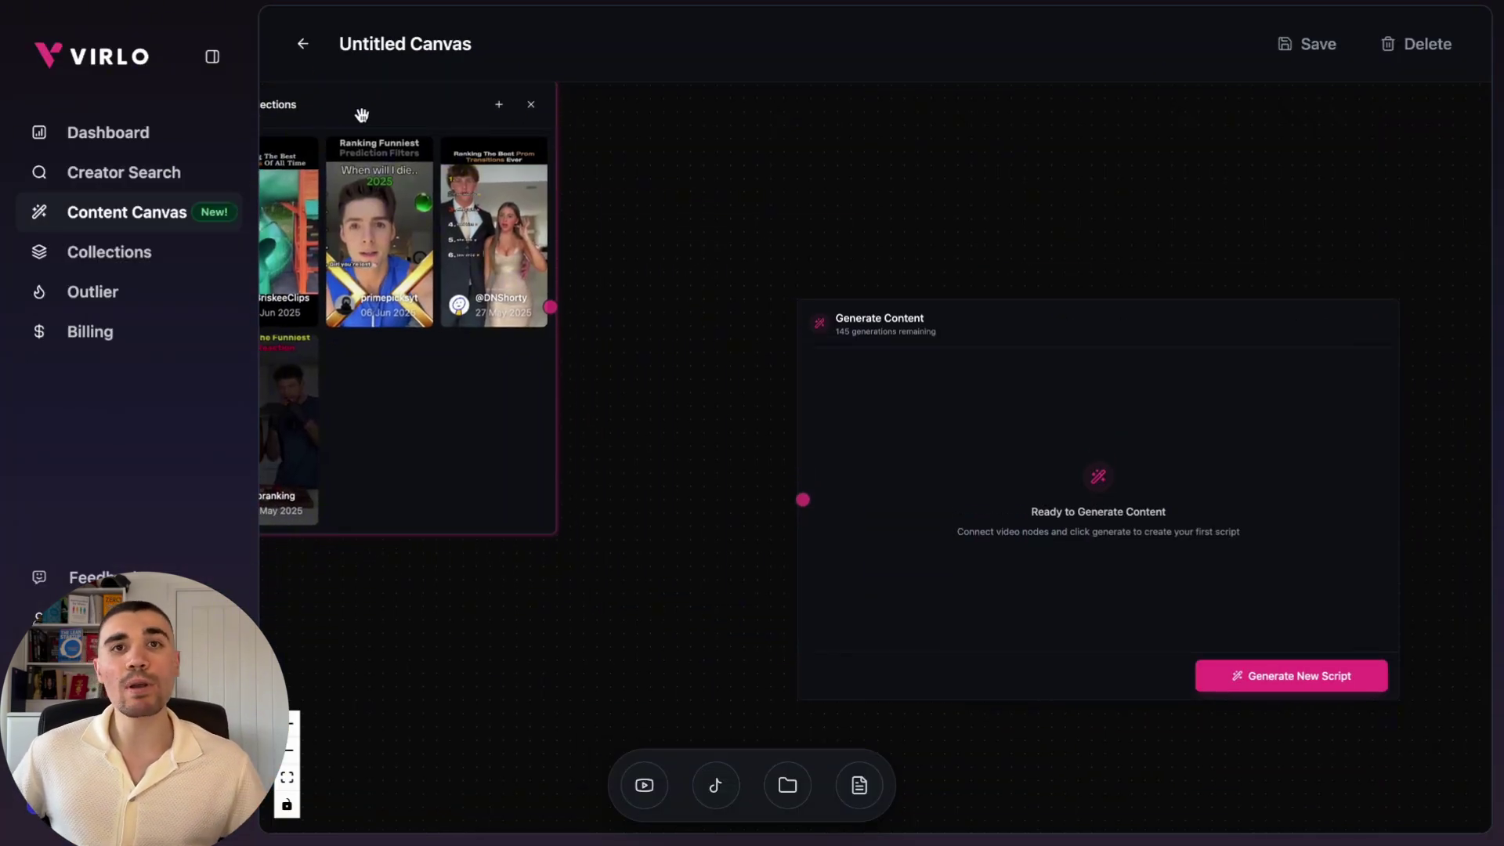
pyautogui.moveTo(553, 306); pyautogui.dragTo(802, 500)
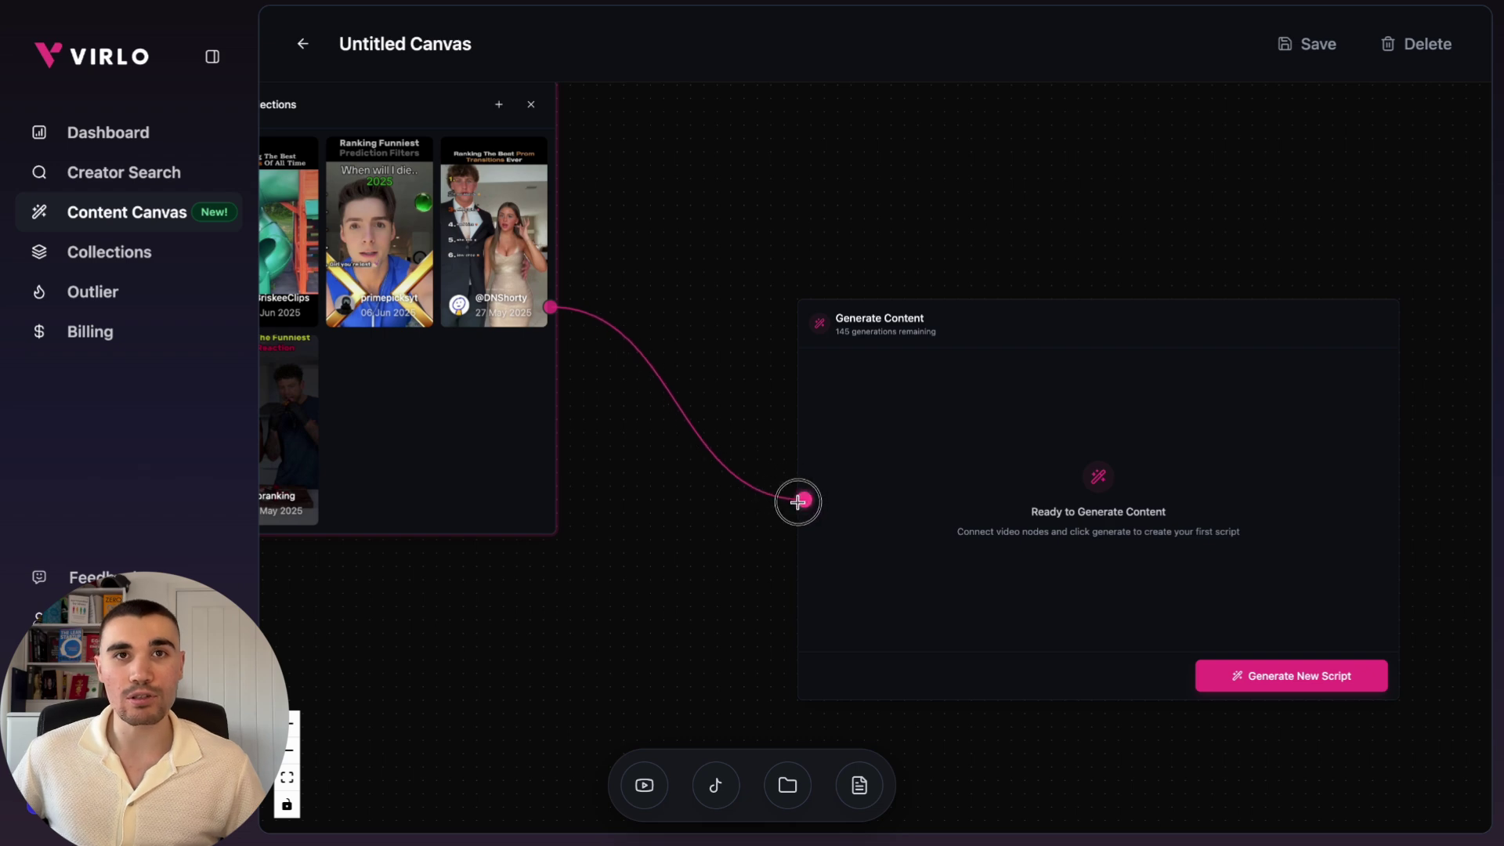
# Add the Ranking Content prompt template, connect it to Generate Content, and generate a new script
pyautogui.hscroll(-3, 846, 650)
pyautogui.click(859, 785)
pyautogui.click(818, 641)
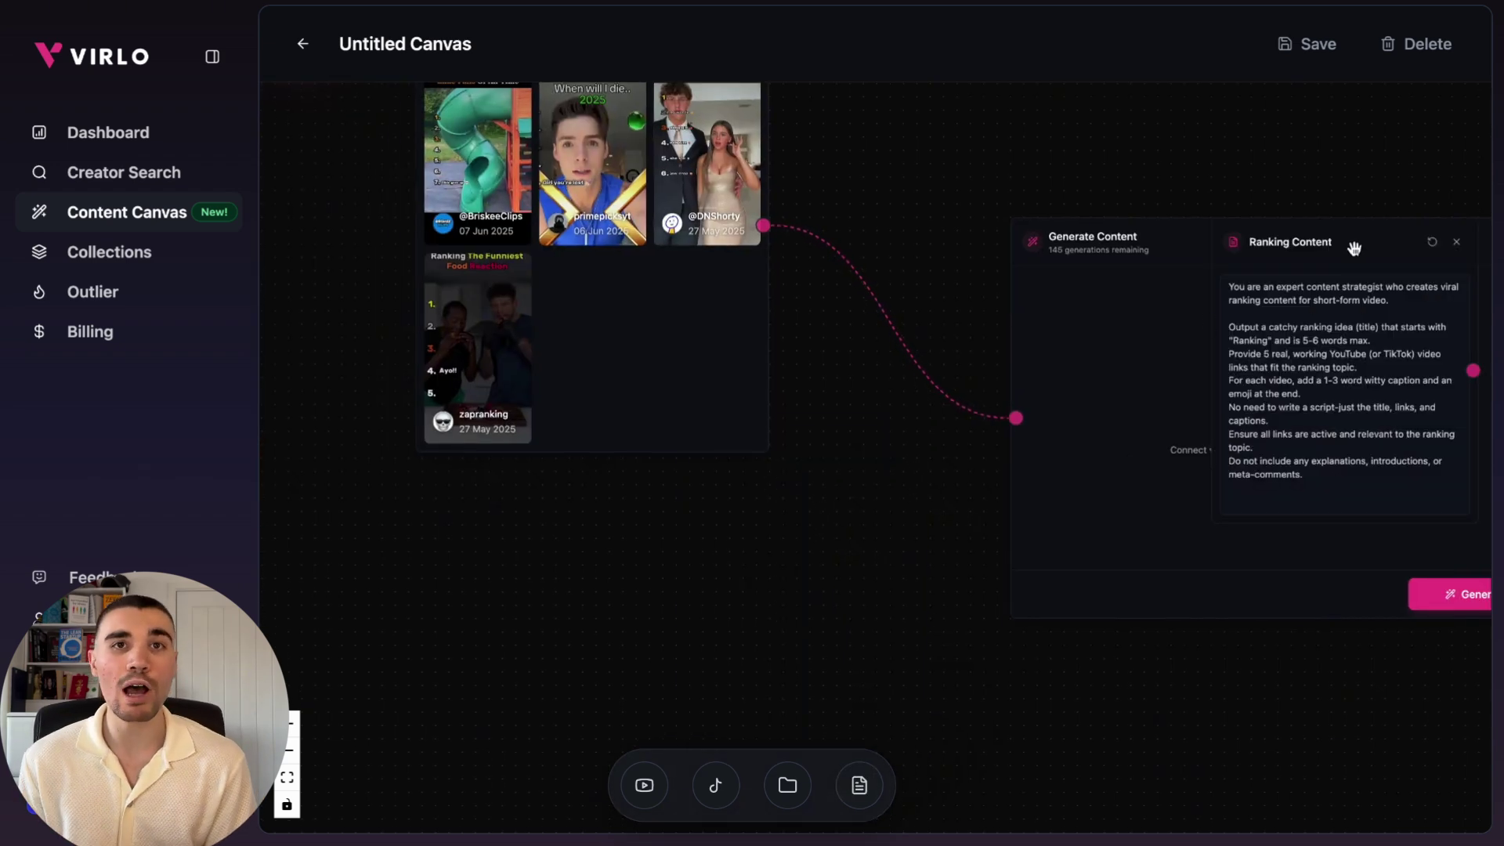
pyautogui.moveTo(1354, 246); pyautogui.dragTo(486, 544)
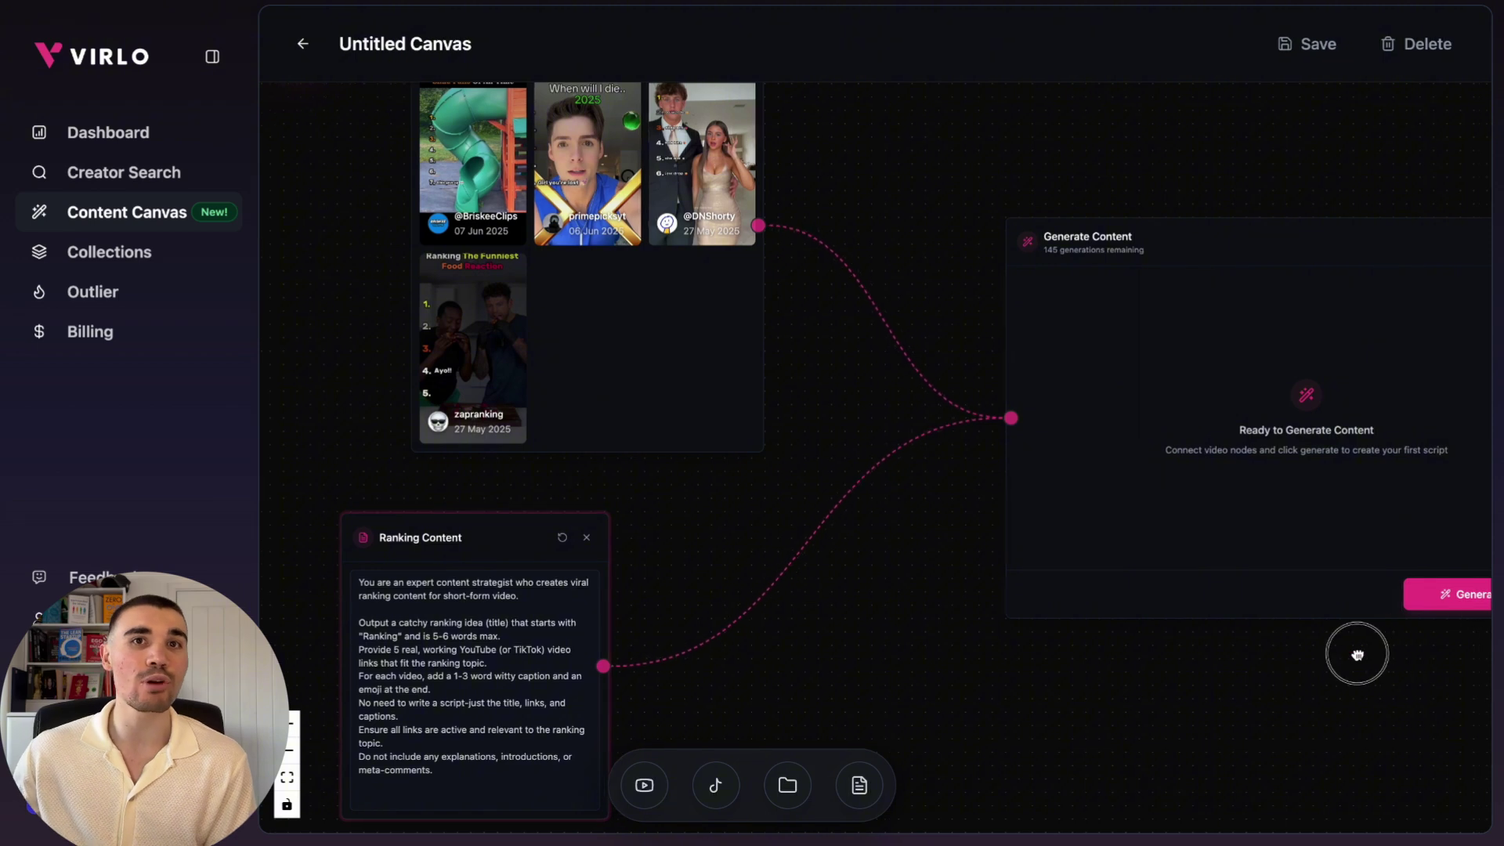
pyautogui.moveTo(1353, 655); pyautogui.dragTo(1242, 530)
pyautogui.click(1261, 506)
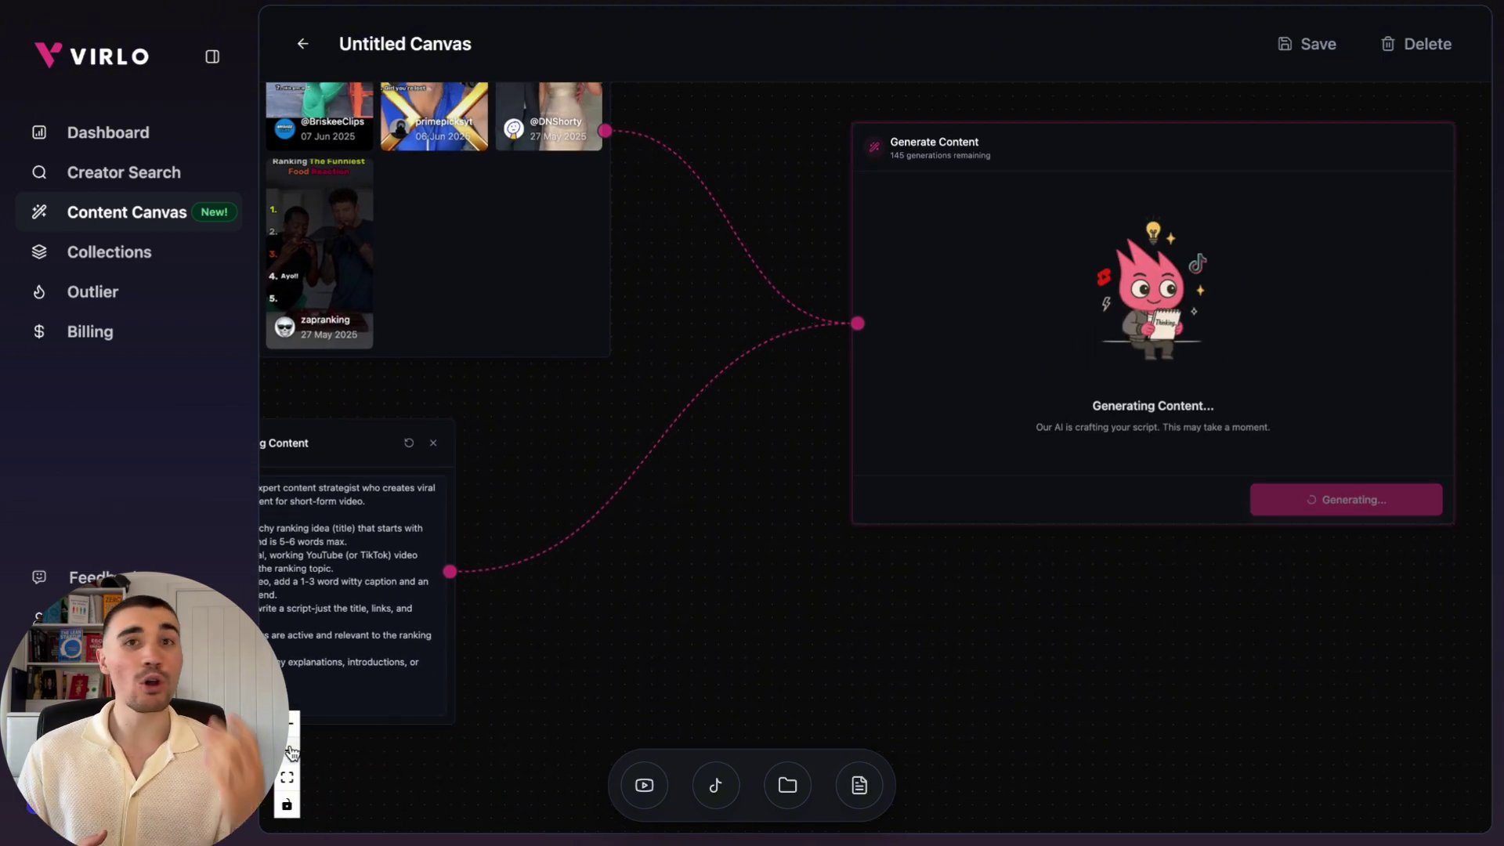
# Frame the generated 'Ranking Funniest Zoom Fails' script and open its YouTube links to preview the clips
pyautogui.click(292, 754)
pyautogui.moveTo(755, 584); pyautogui.dragTo(702, 615)
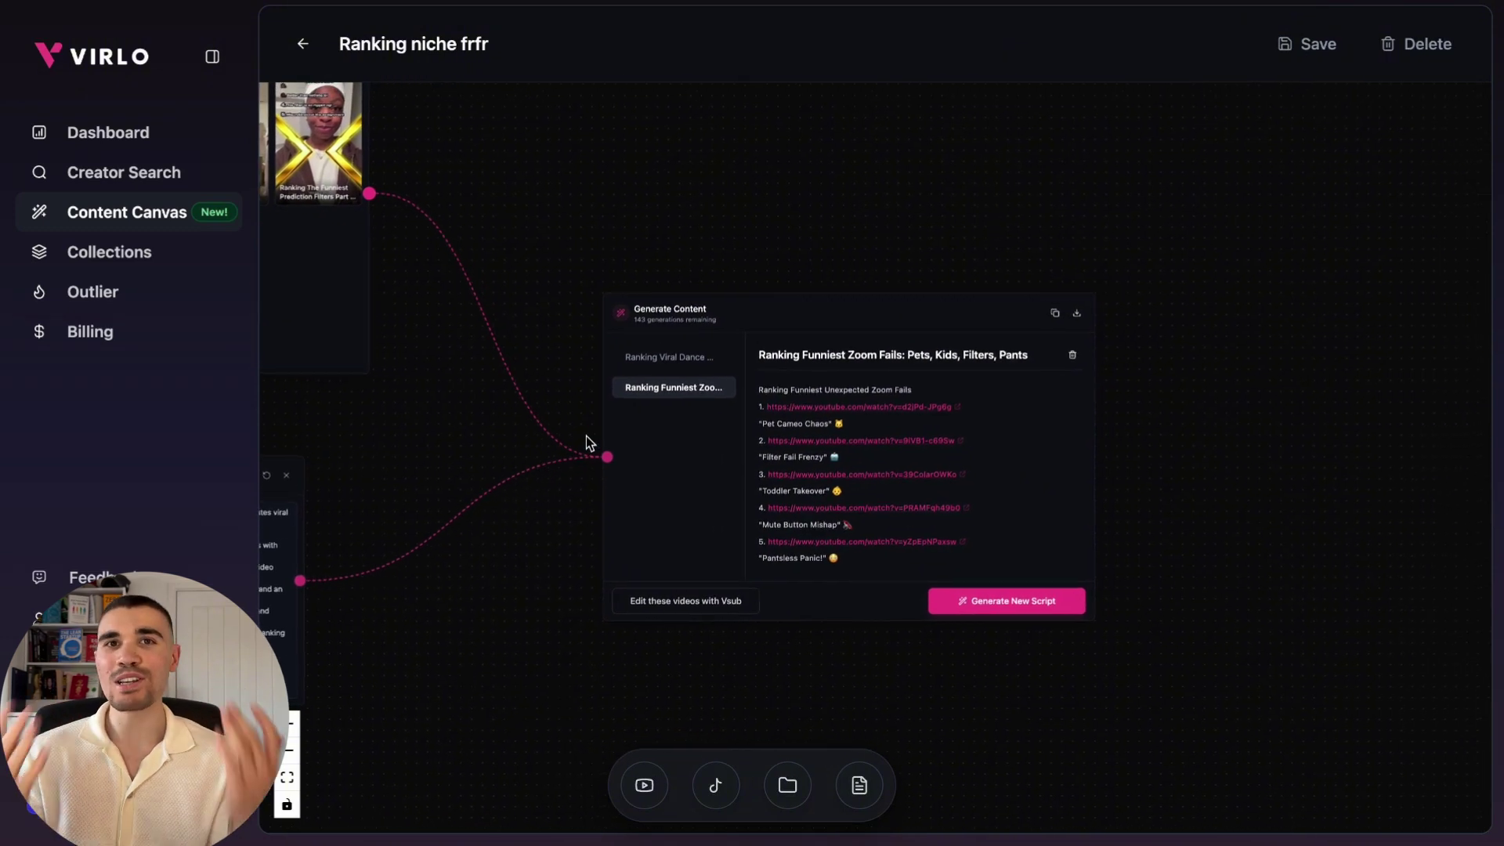
pyautogui.moveTo(883, 389); pyautogui.dragTo(831, 388)
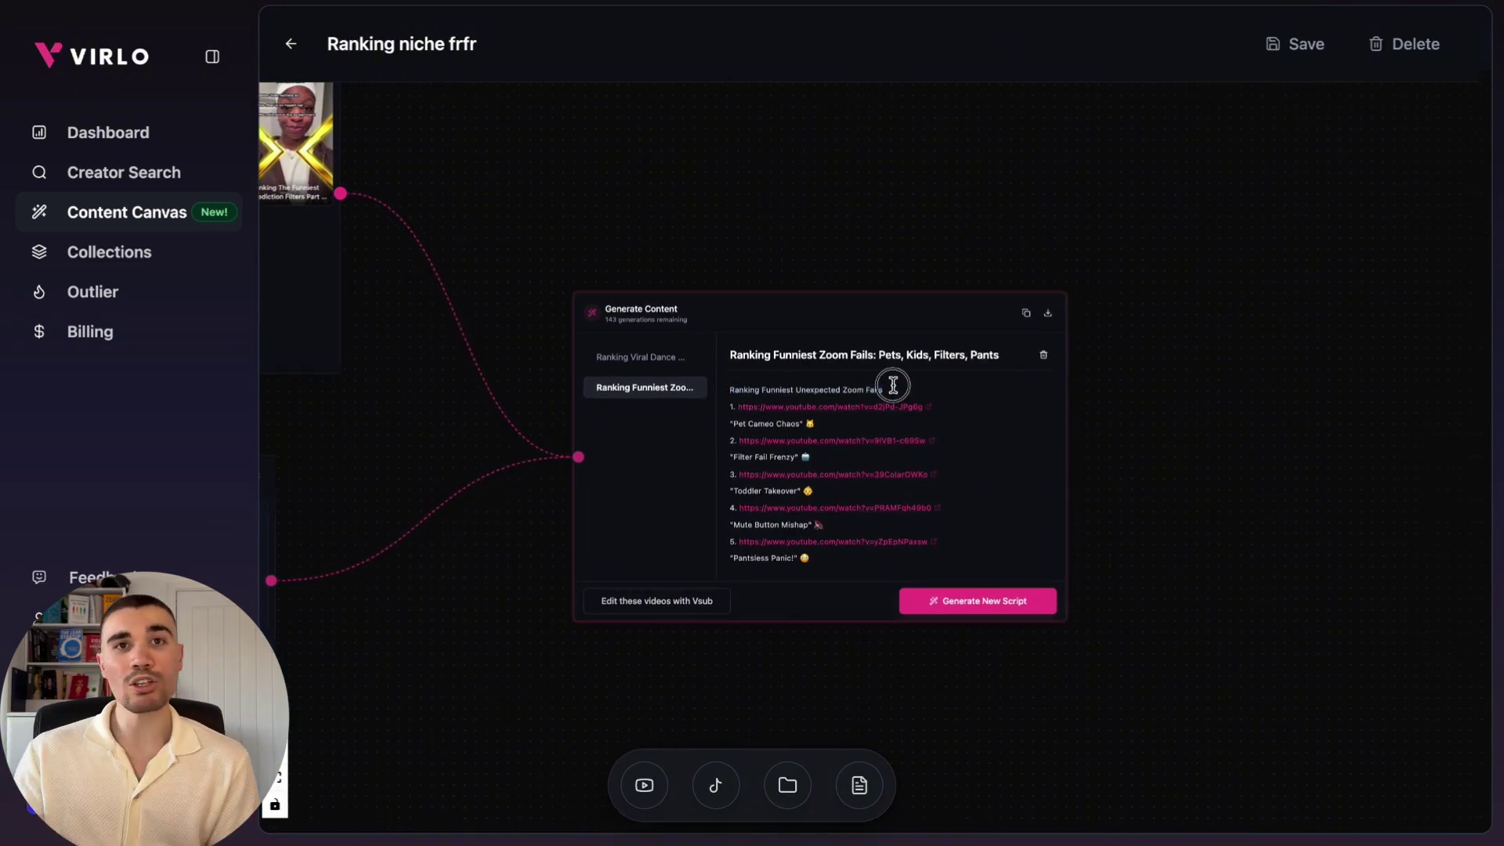
pyautogui.click(857, 407)
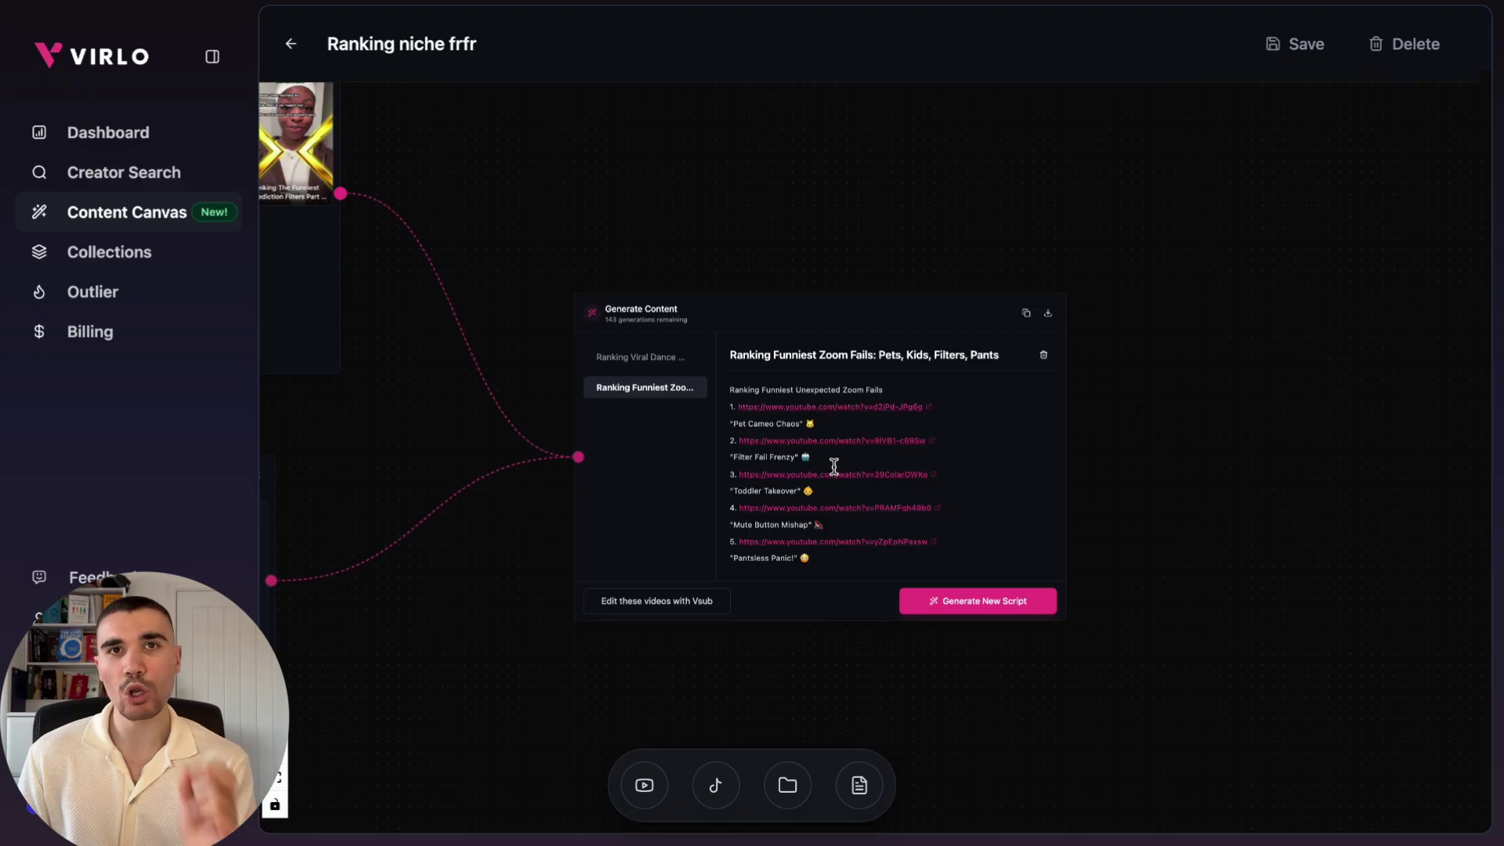
pyautogui.click(812, 508)
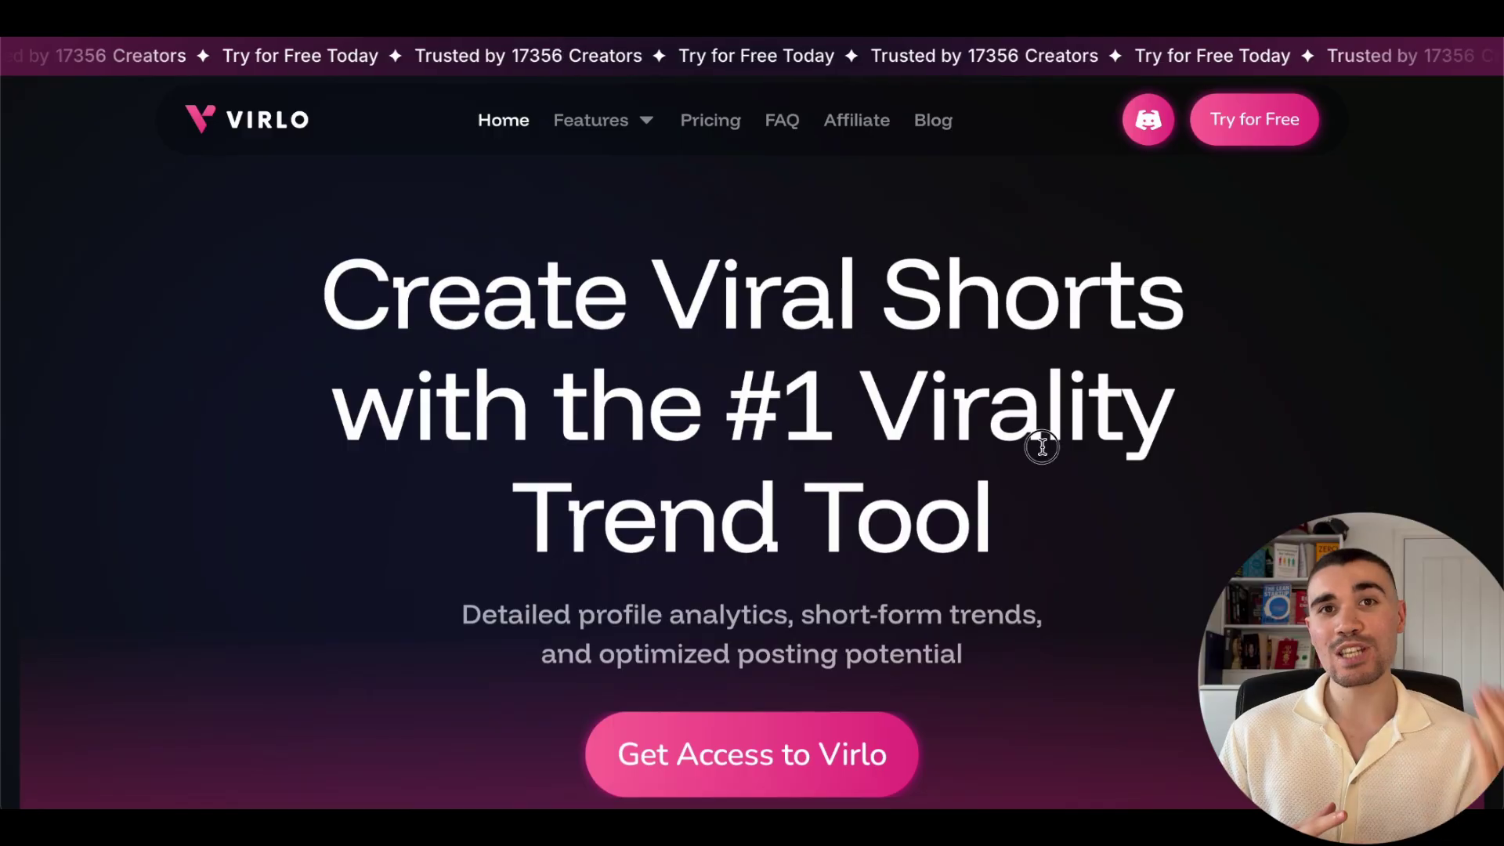
# Highlight the Create Viral Shorts headline and scroll down the Virlo homepage past the stats
pyautogui.tripleClick(1140, 556)
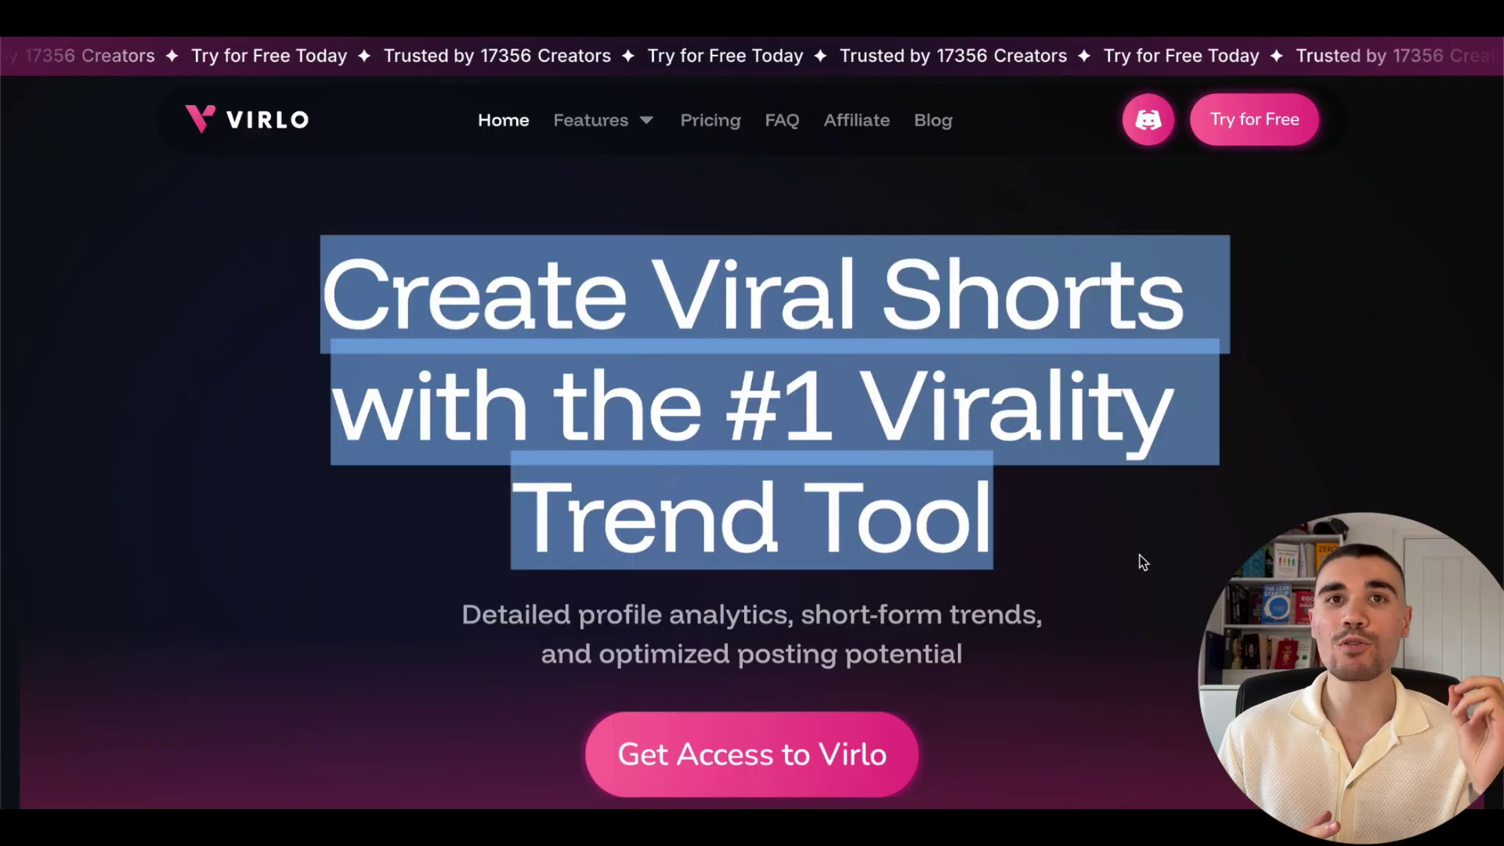
pyautogui.click(1130, 555)
pyautogui.scroll(-10, 1129, 555)
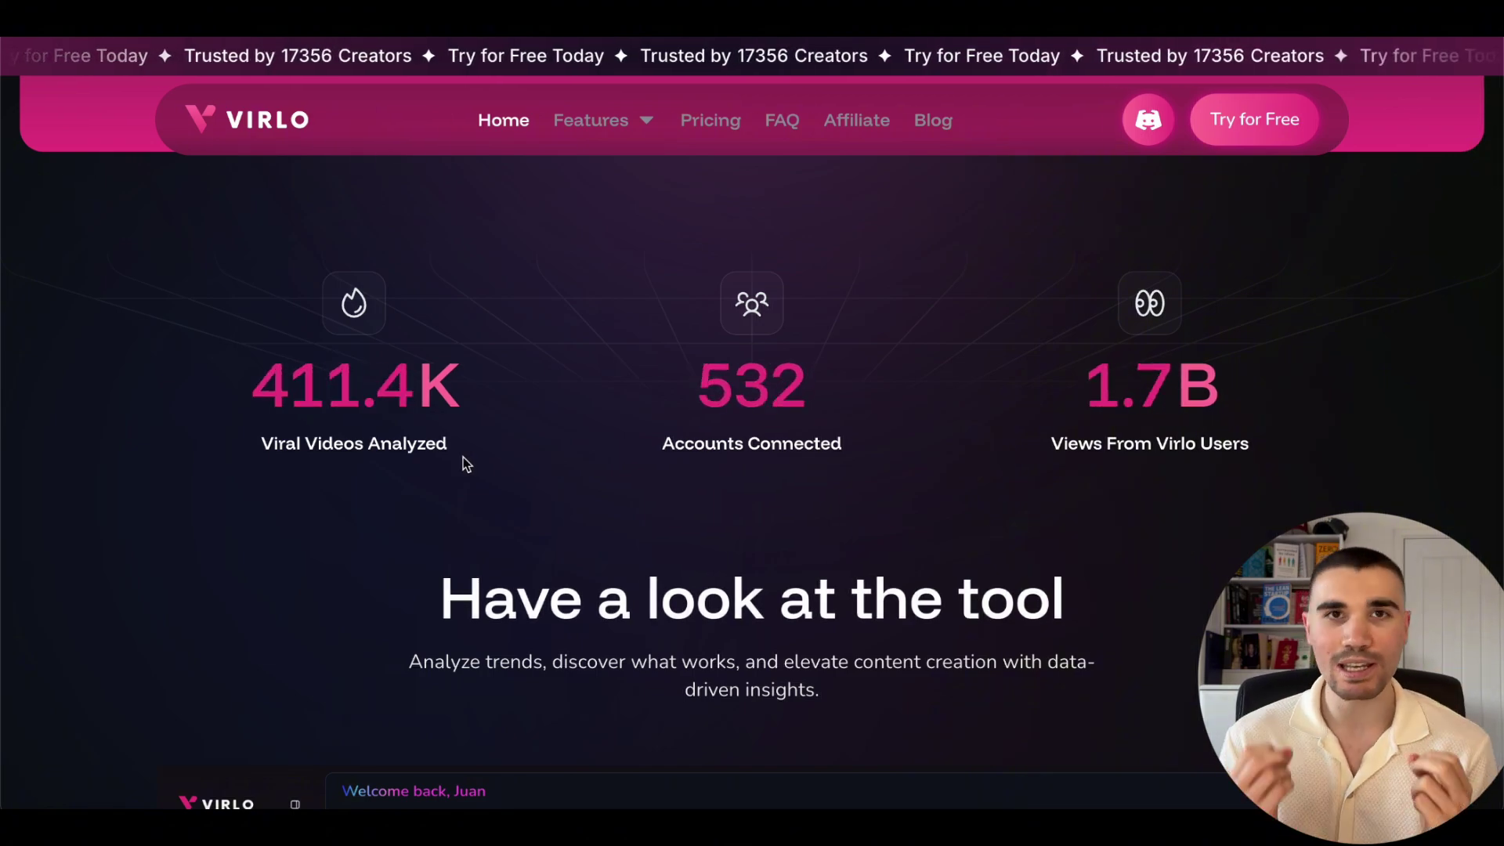
pyautogui.scroll(-7, 568, 484)
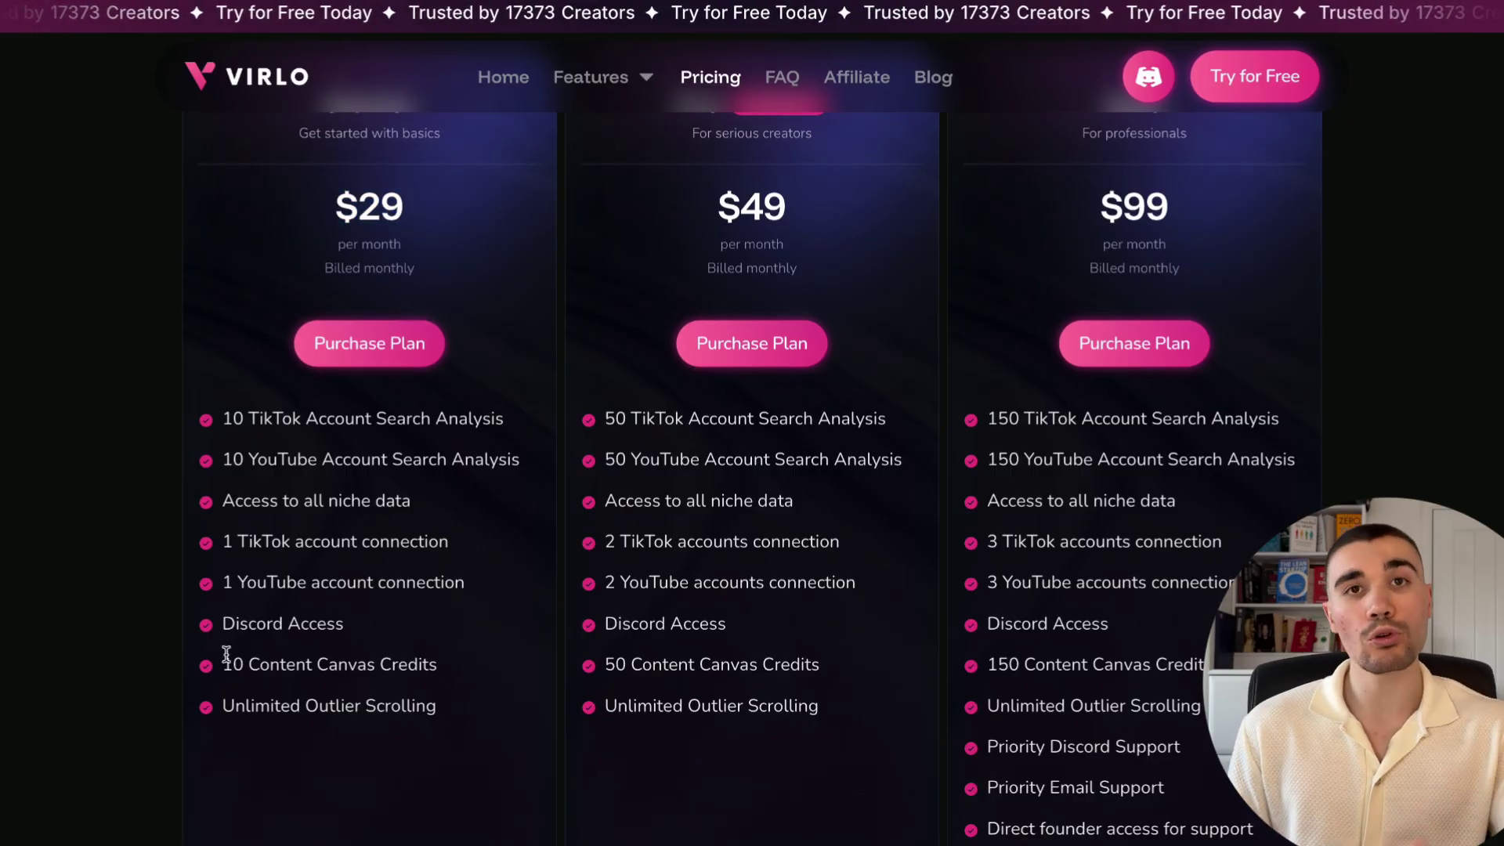
# Highlight the $29 plan's 10 Content Canvas Credits, Unlimited Outlier Scrolling and niche data access
pyautogui.moveTo(224, 664); pyautogui.dragTo(436, 664)
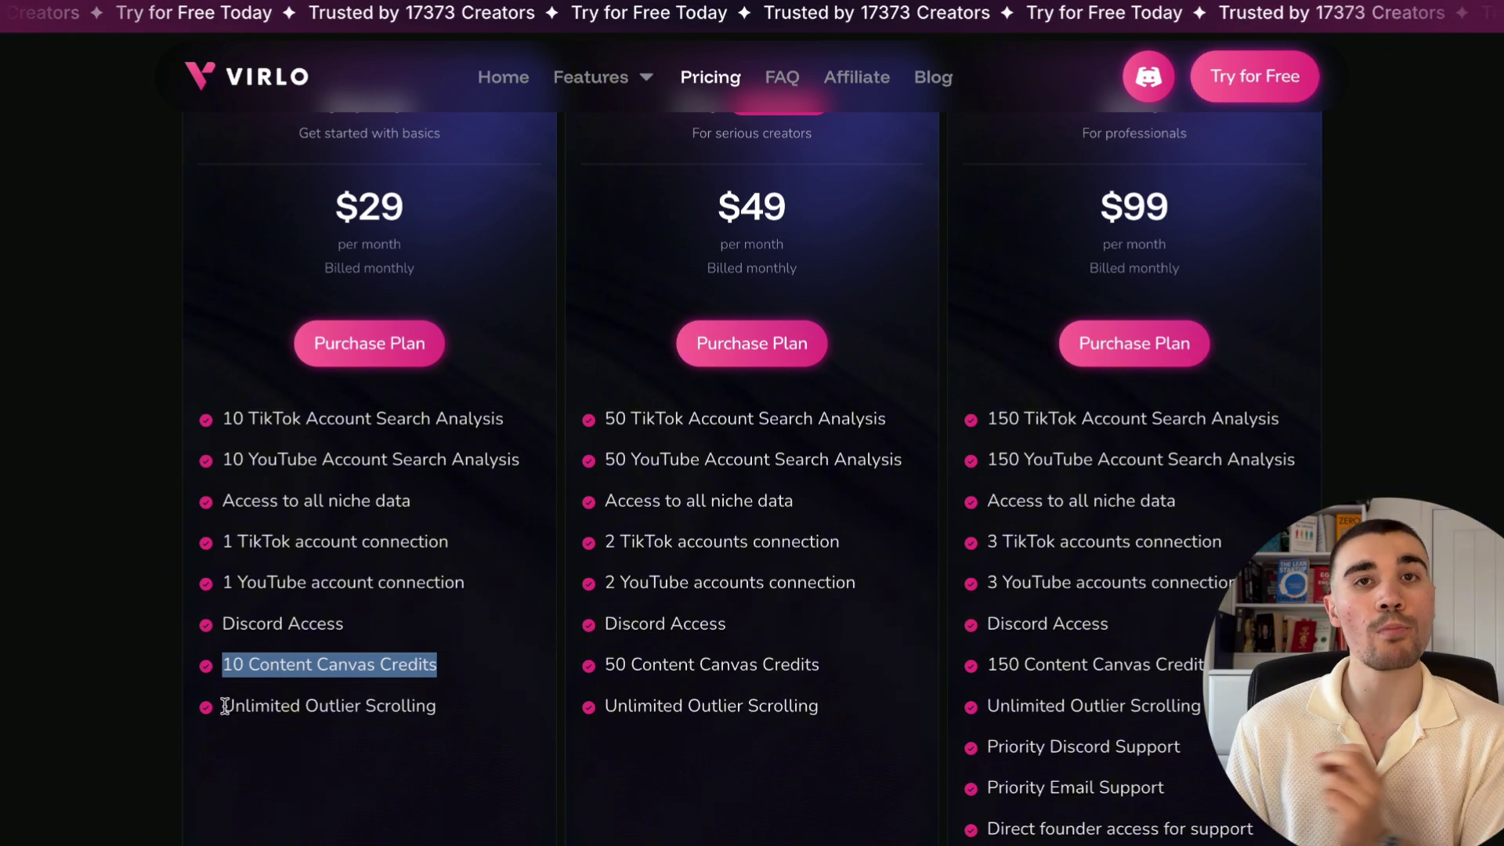
pyautogui.moveTo(225, 705); pyautogui.dragTo(494, 712)
pyautogui.moveTo(223, 502); pyautogui.dragTo(480, 528)
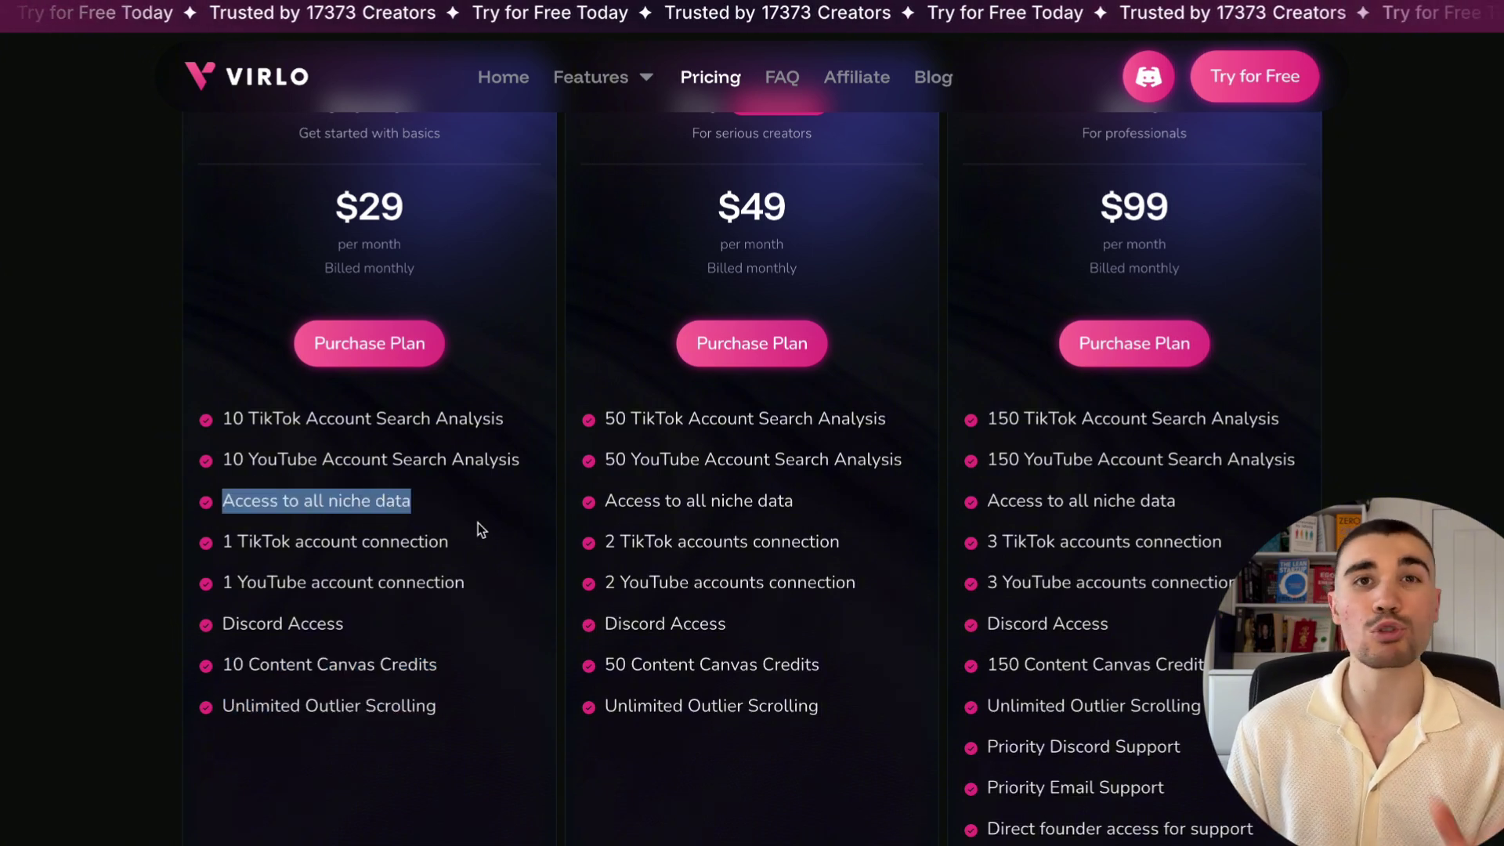
pyautogui.click(481, 527)
pyautogui.scroll(1, 698, 313)
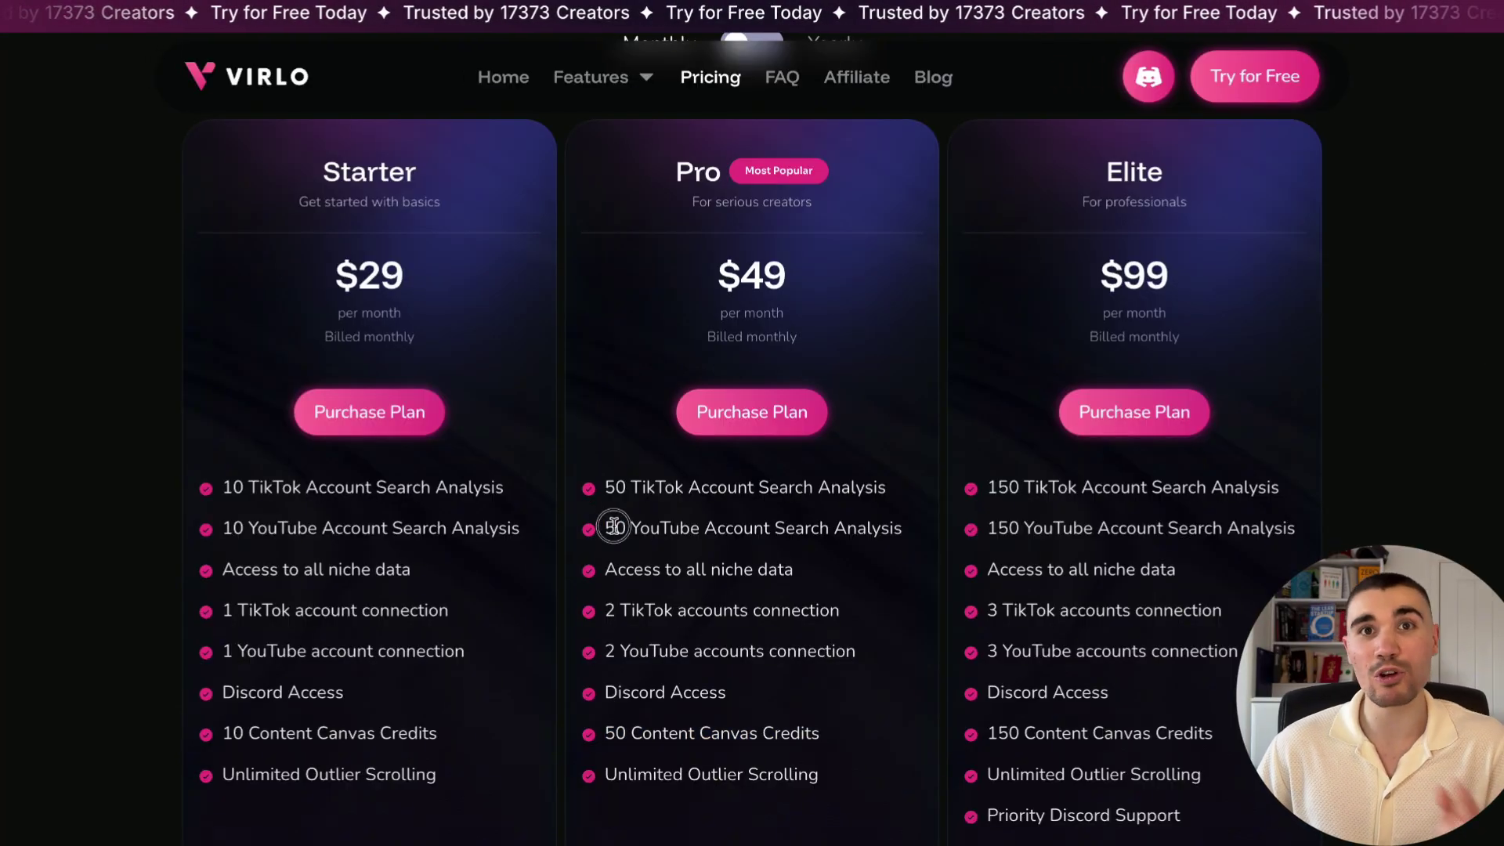
pyautogui.scroll(1, 873, 595)
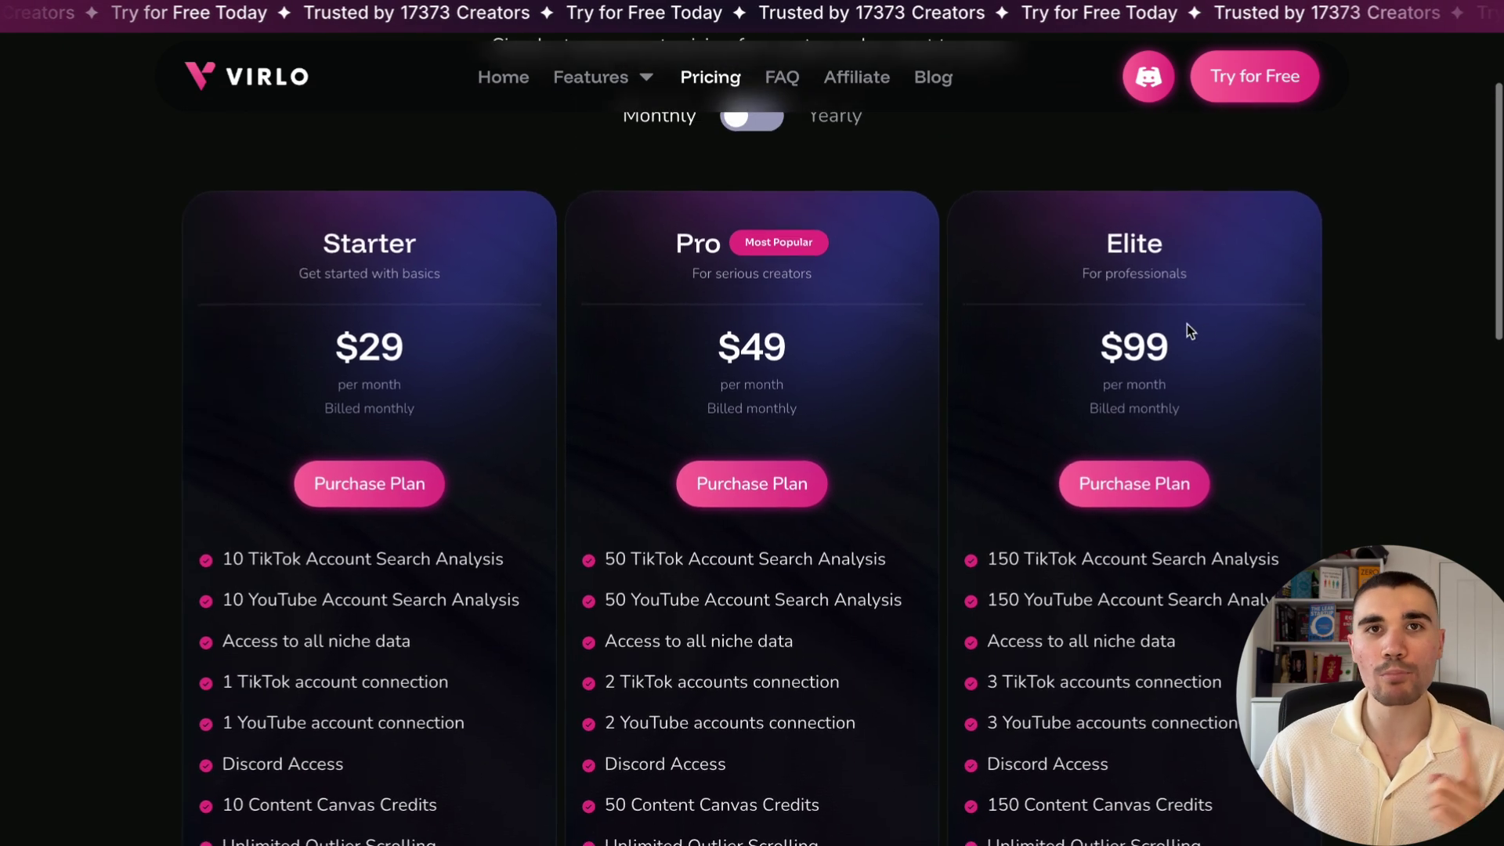
pyautogui.scroll(-1, 1185, 333)
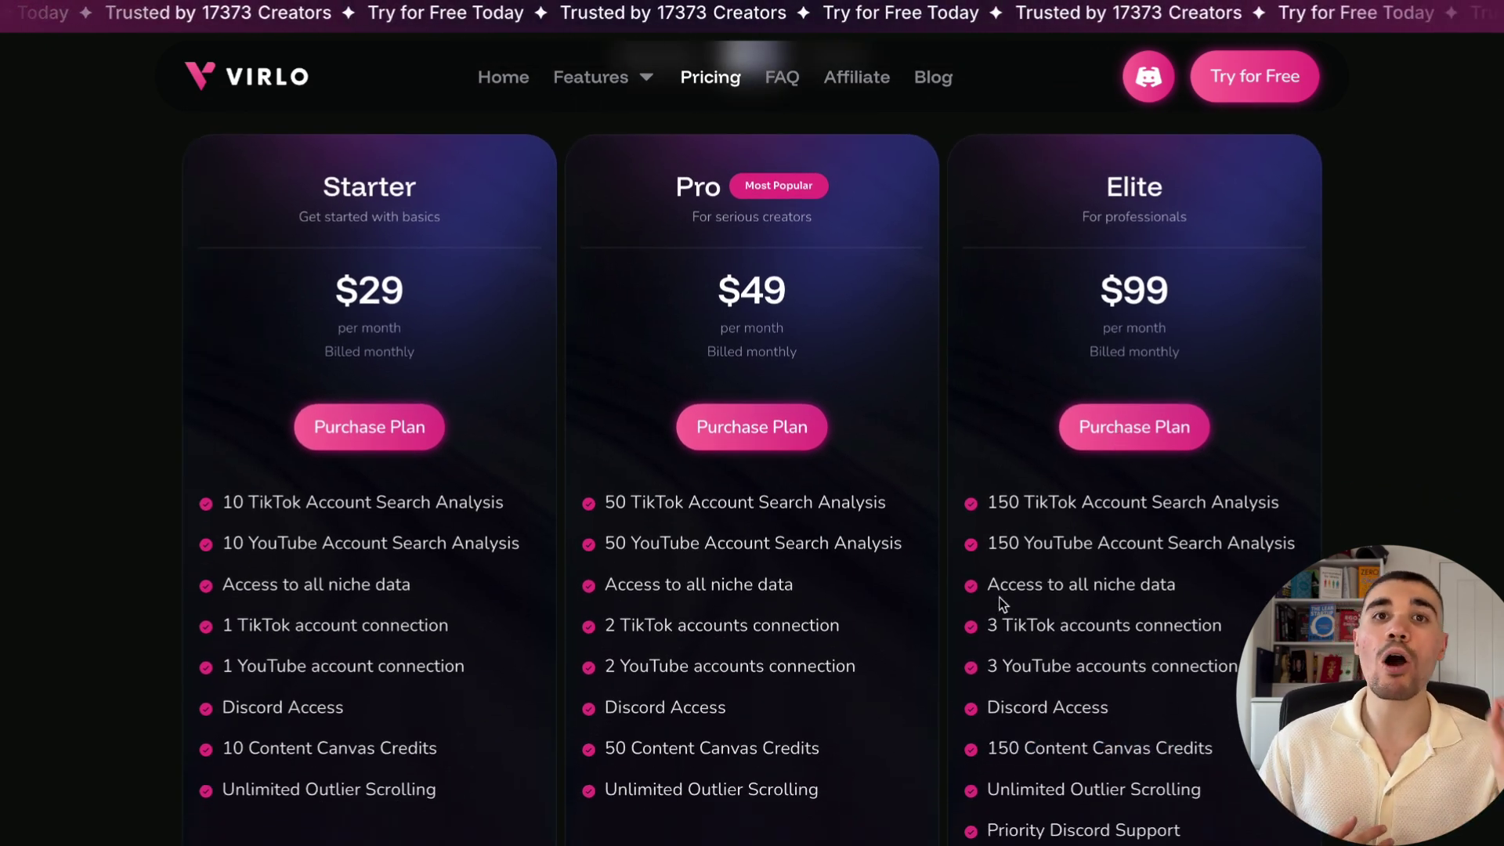
pyautogui.scroll(3, 845, 453)
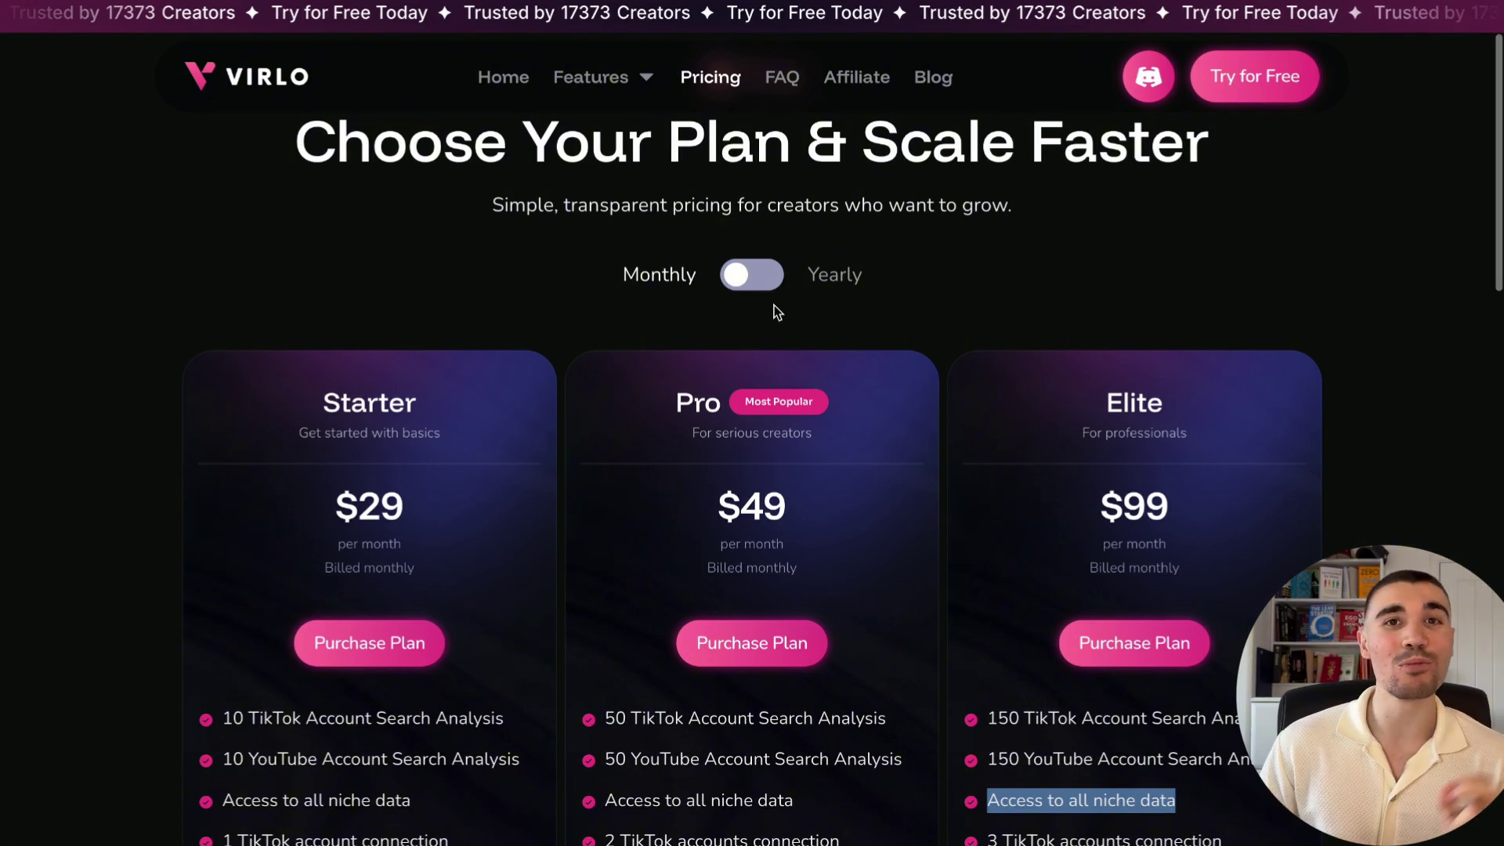
# Switch pricing to yearly billing and highlight the Elite plan's $69.30 price
pyautogui.click(752, 274)
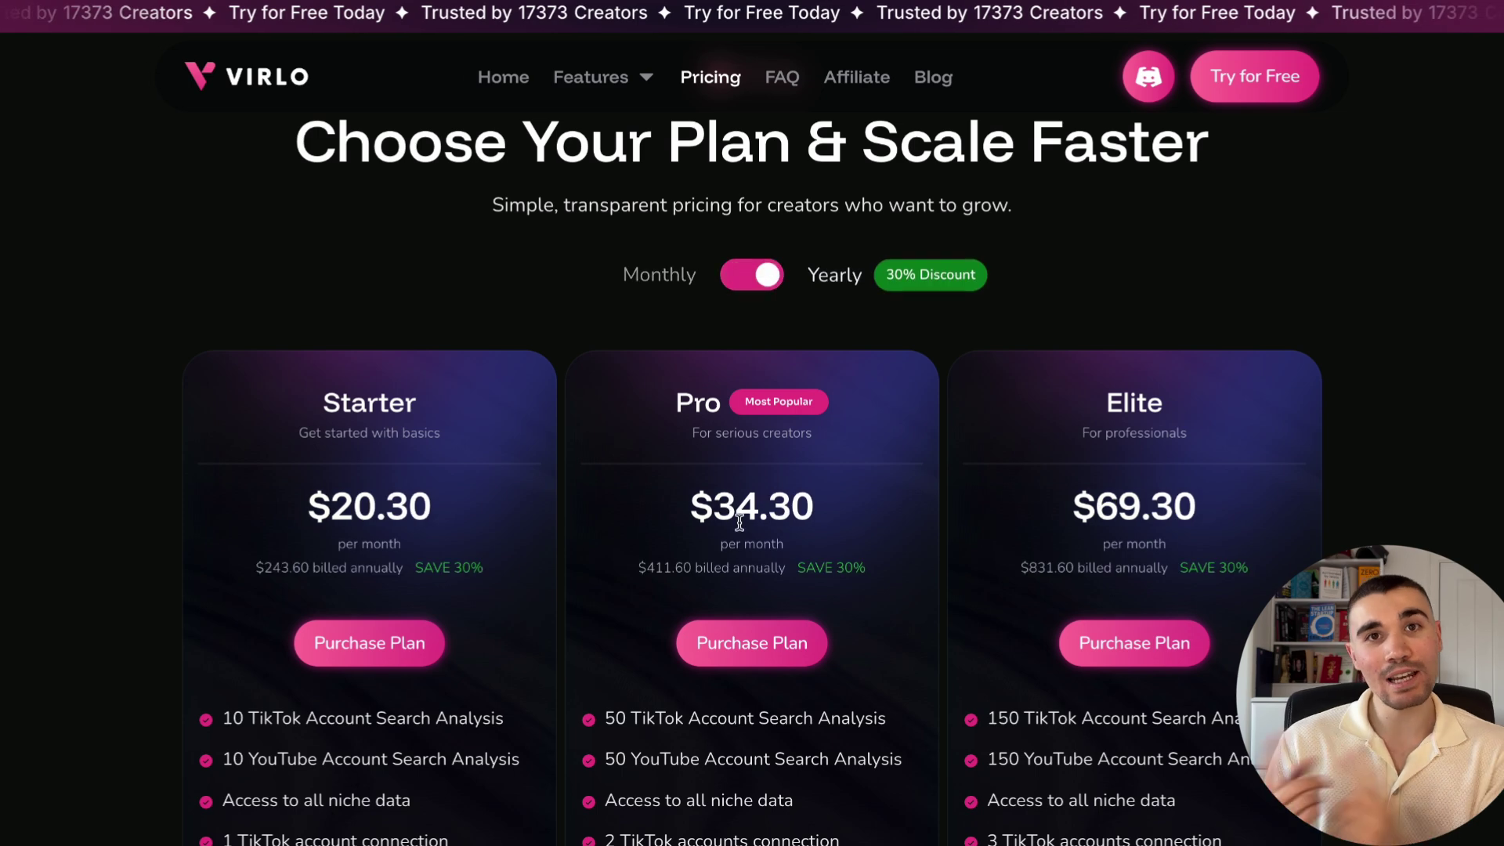
pyautogui.scroll(-1, 940, 291)
pyautogui.scroll(-3, 886, 403)
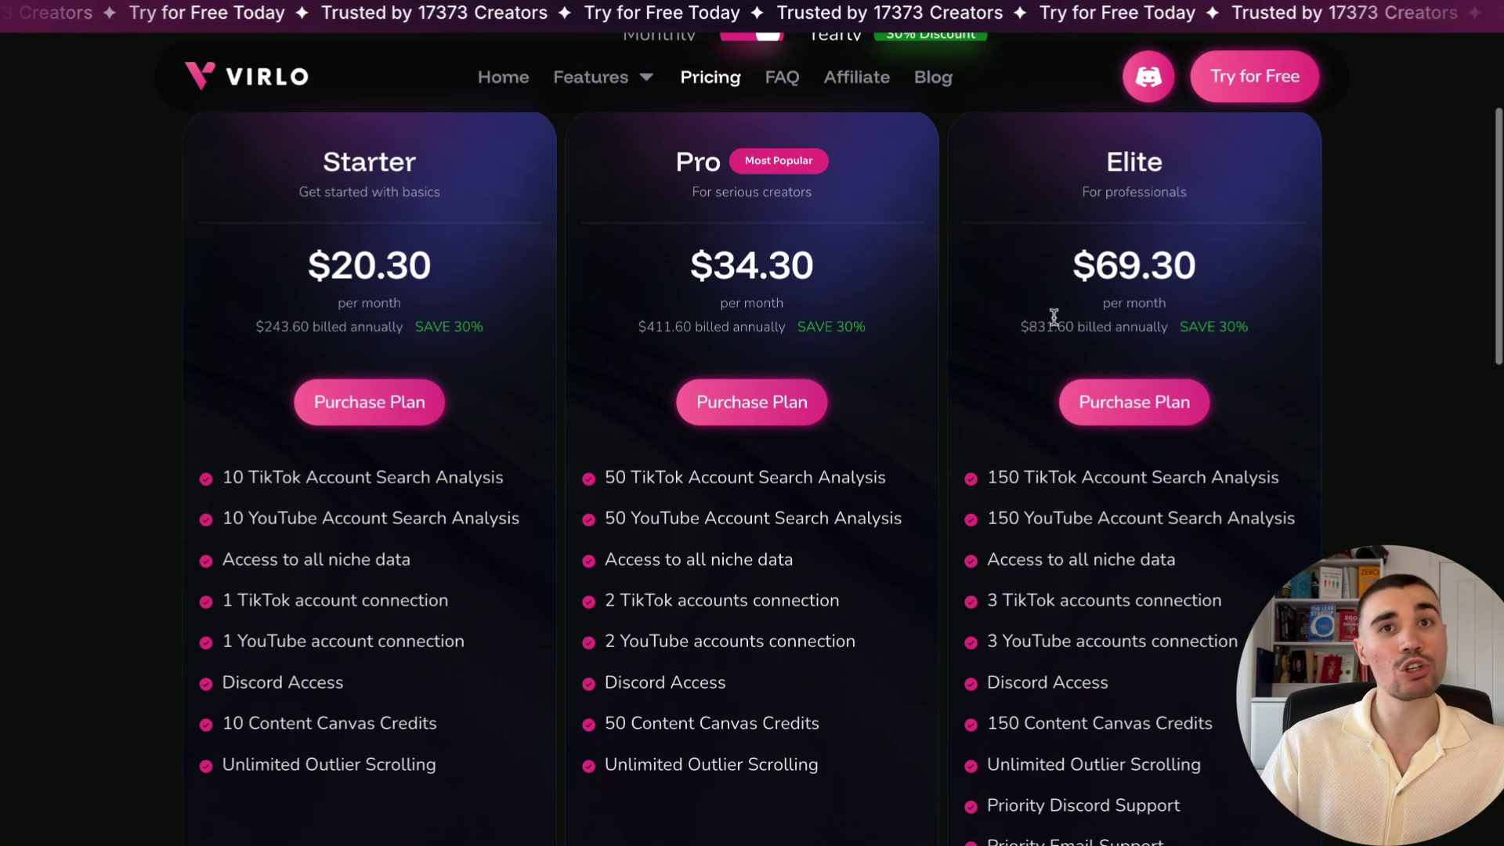
pyautogui.moveTo(1076, 266); pyautogui.dragTo(1232, 275)
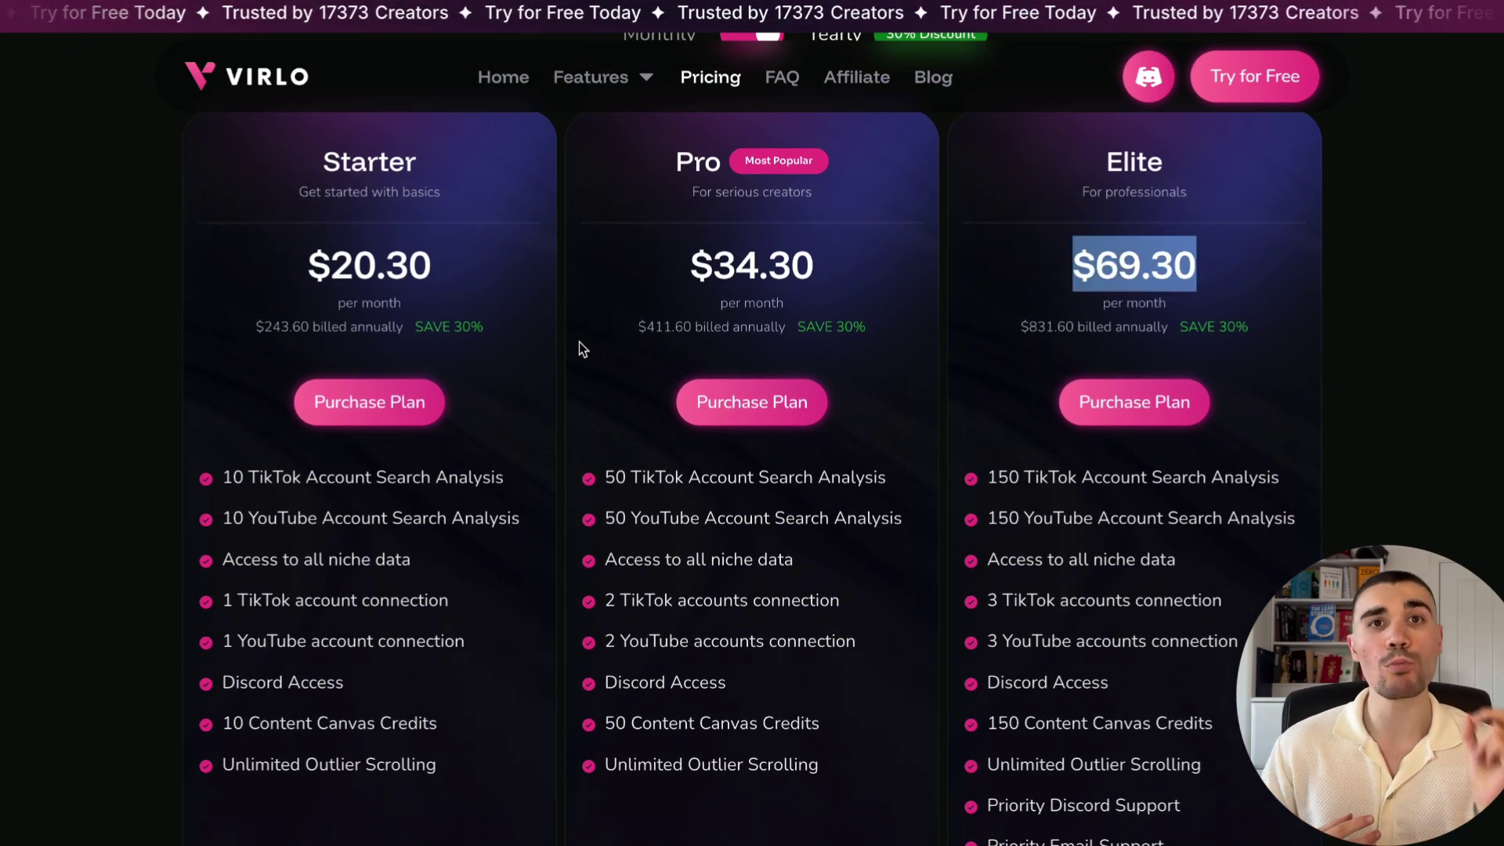
pyautogui.scroll(-2, 1134, 360)
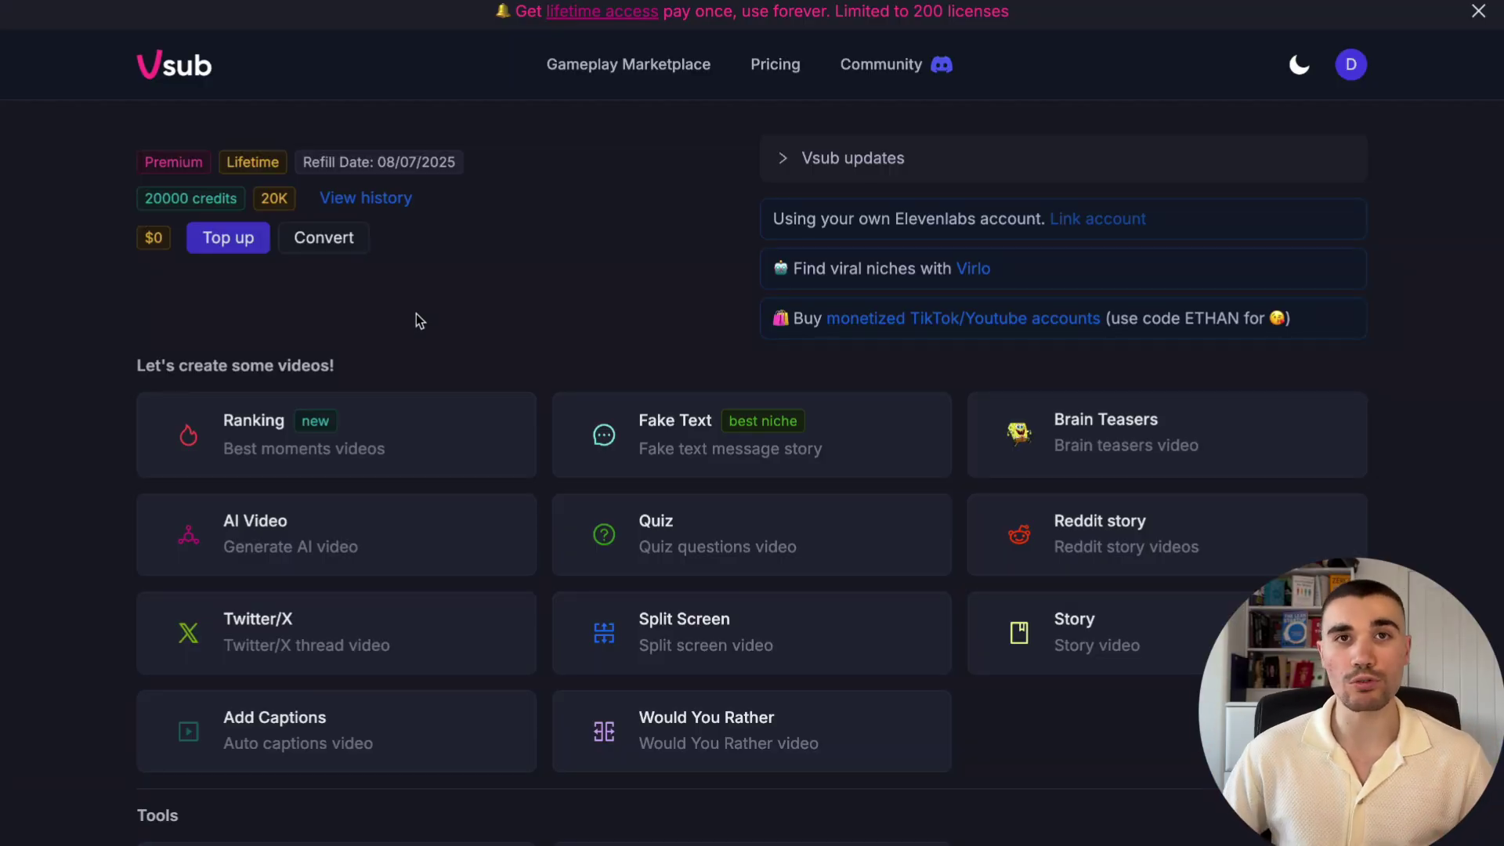
# Create a new Ranking video and raise a clip's contrast and saturation filters
pyautogui.click(253, 440)
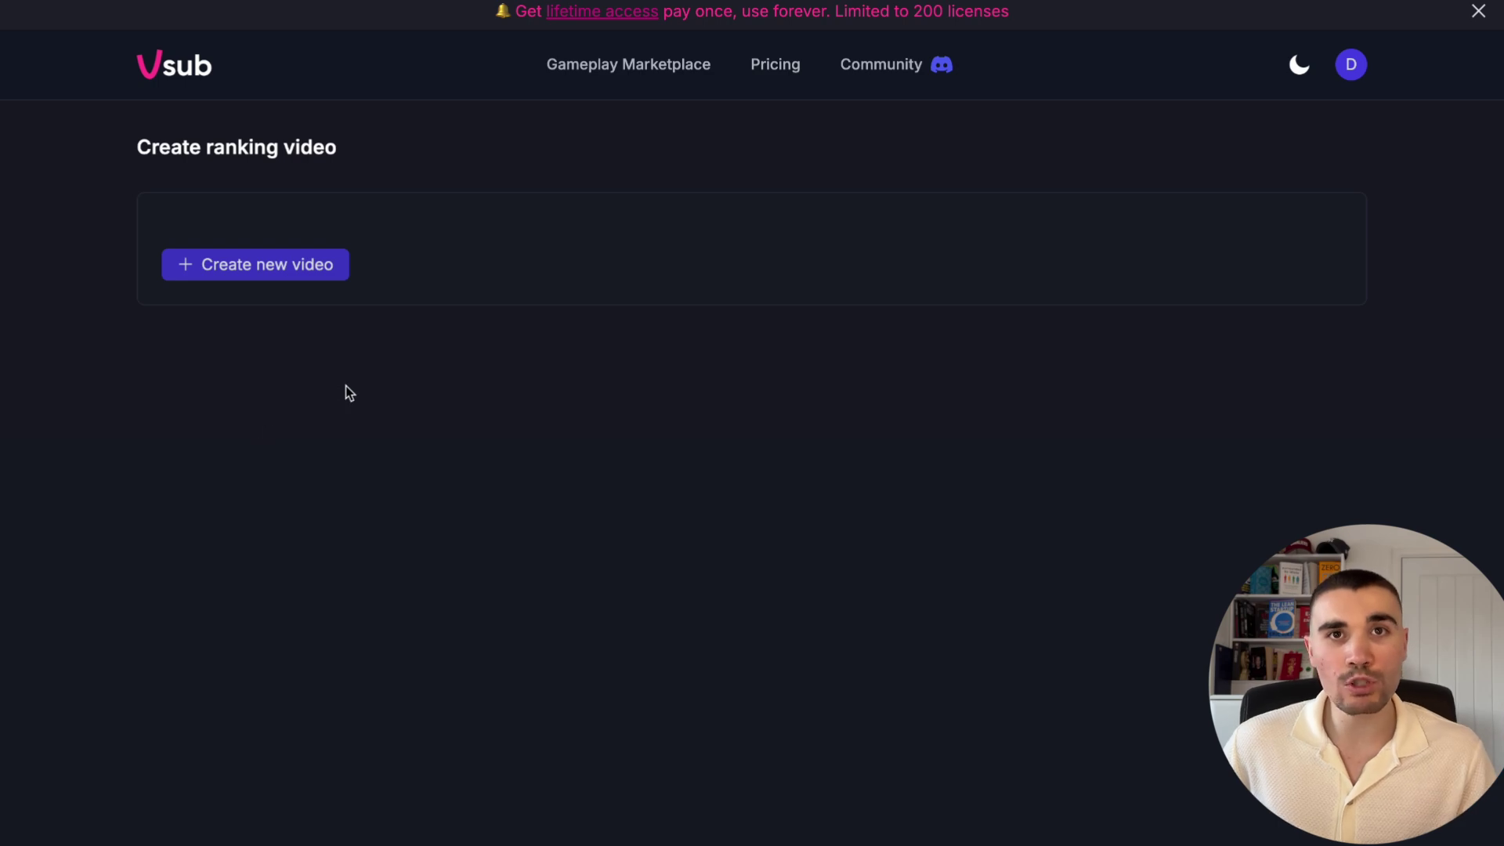
pyautogui.click(279, 271)
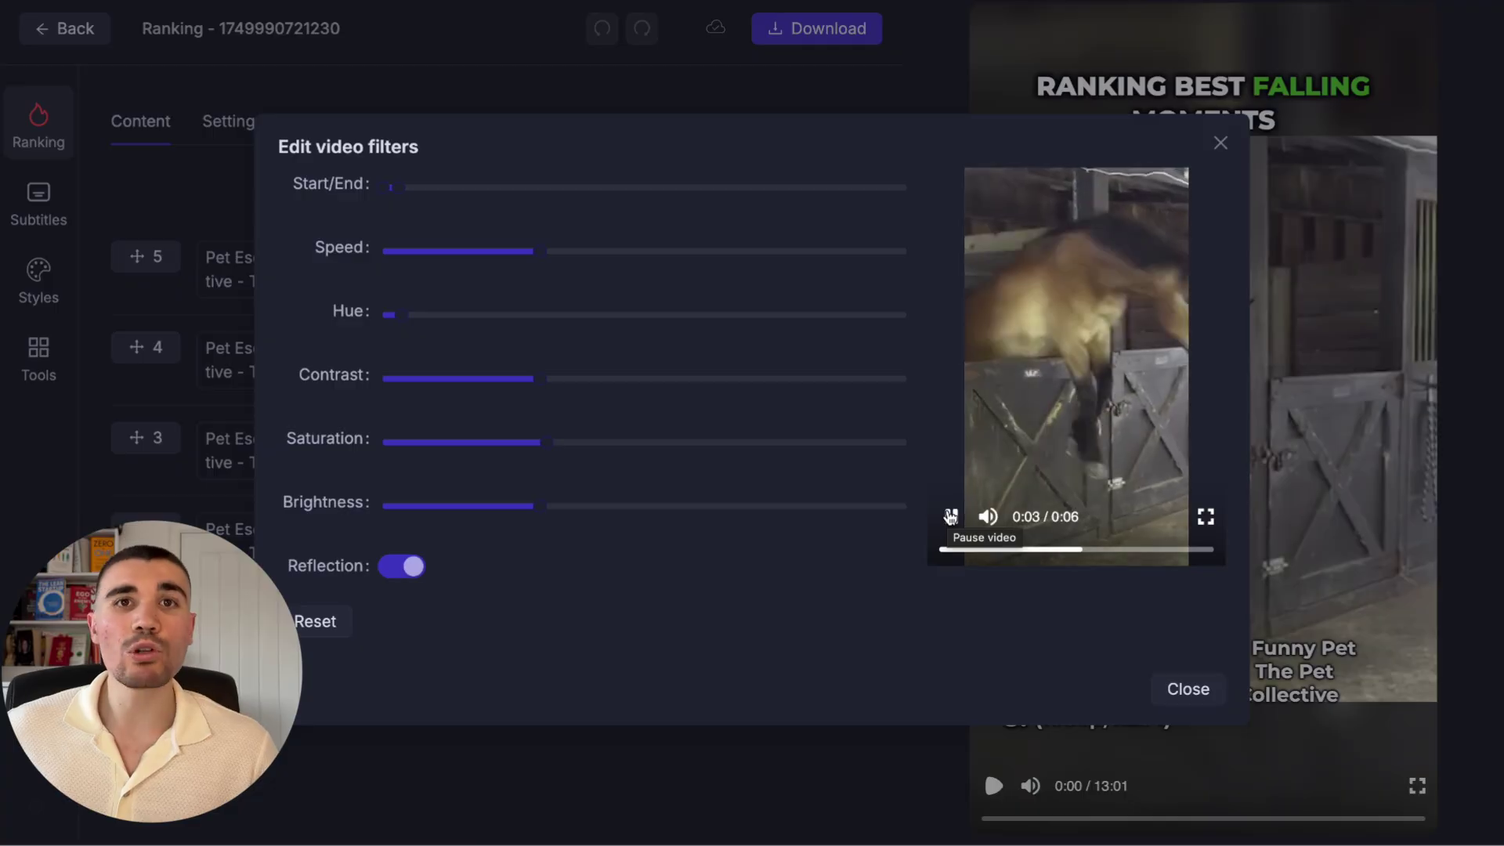
pyautogui.click(951, 516)
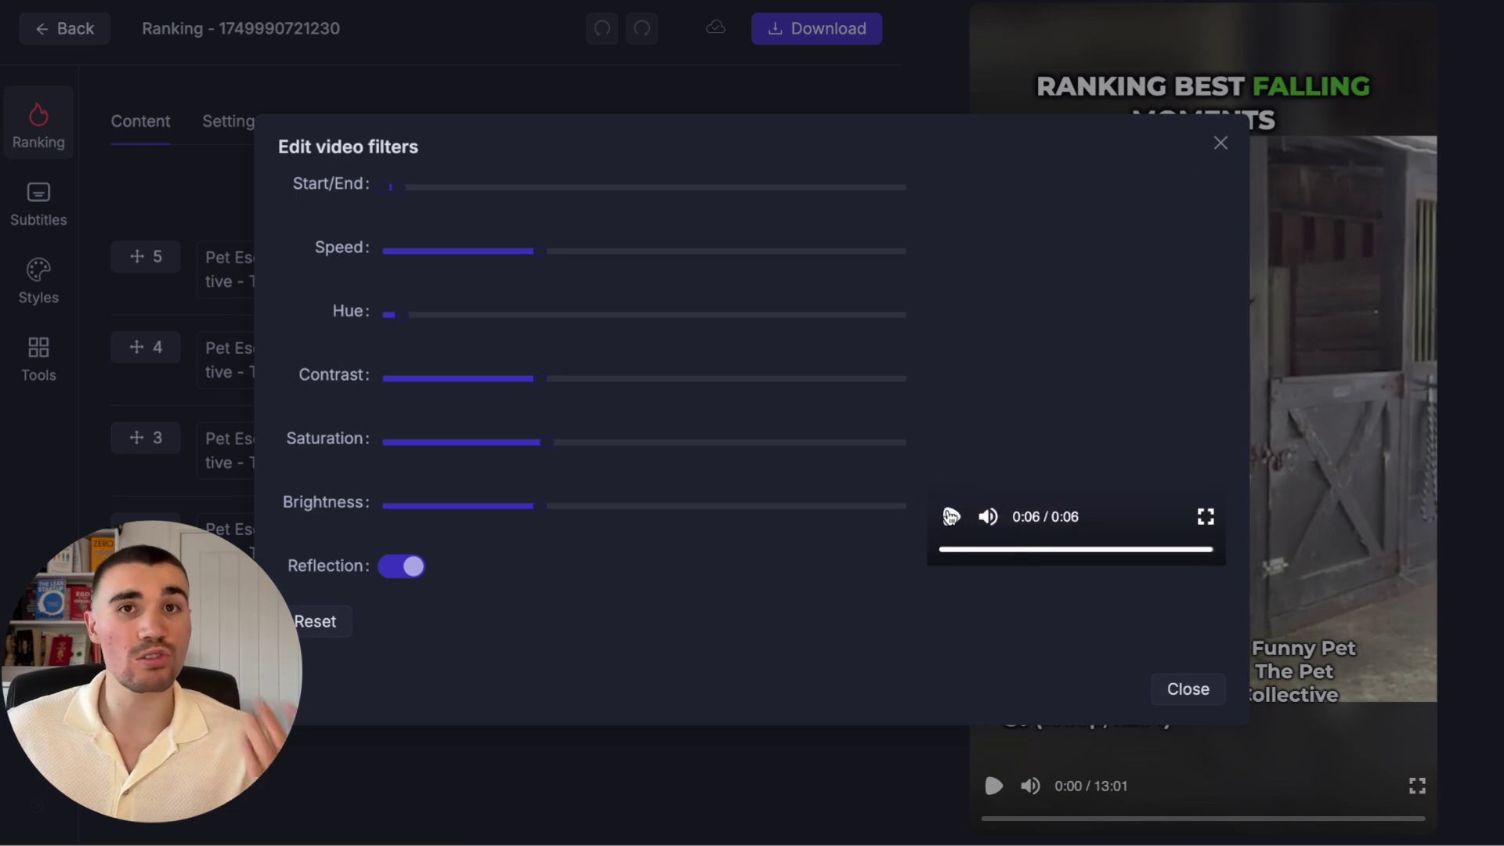
pyautogui.moveTo(542, 382); pyautogui.dragTo(594, 379)
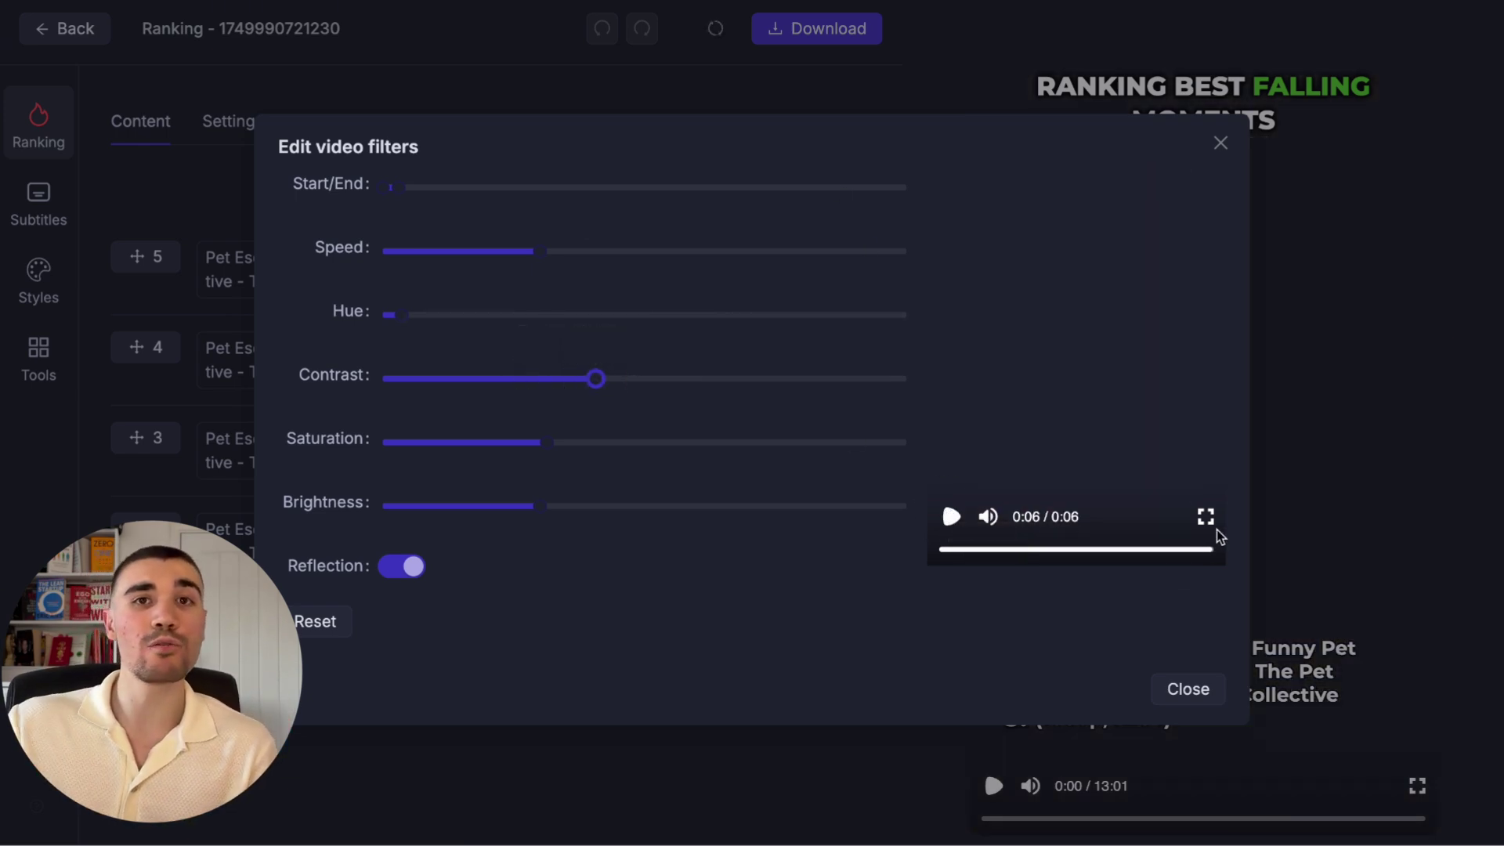
pyautogui.click(1017, 548)
pyautogui.moveTo(1017, 549); pyautogui.dragTo(969, 551)
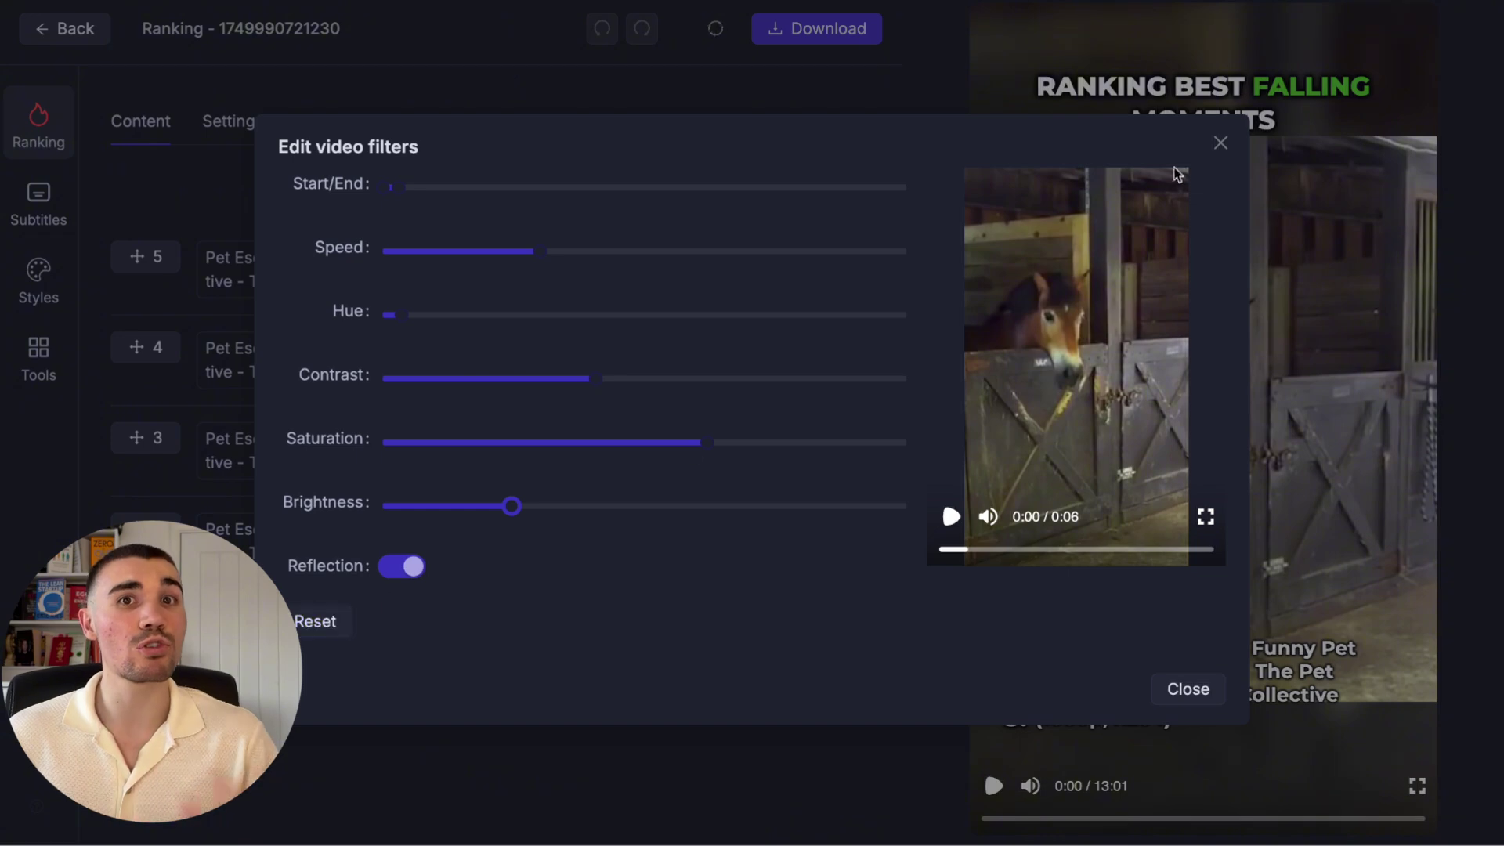
pyautogui.click(1221, 143)
pyautogui.moveTo(538, 288); pyautogui.dragTo(174, 235)
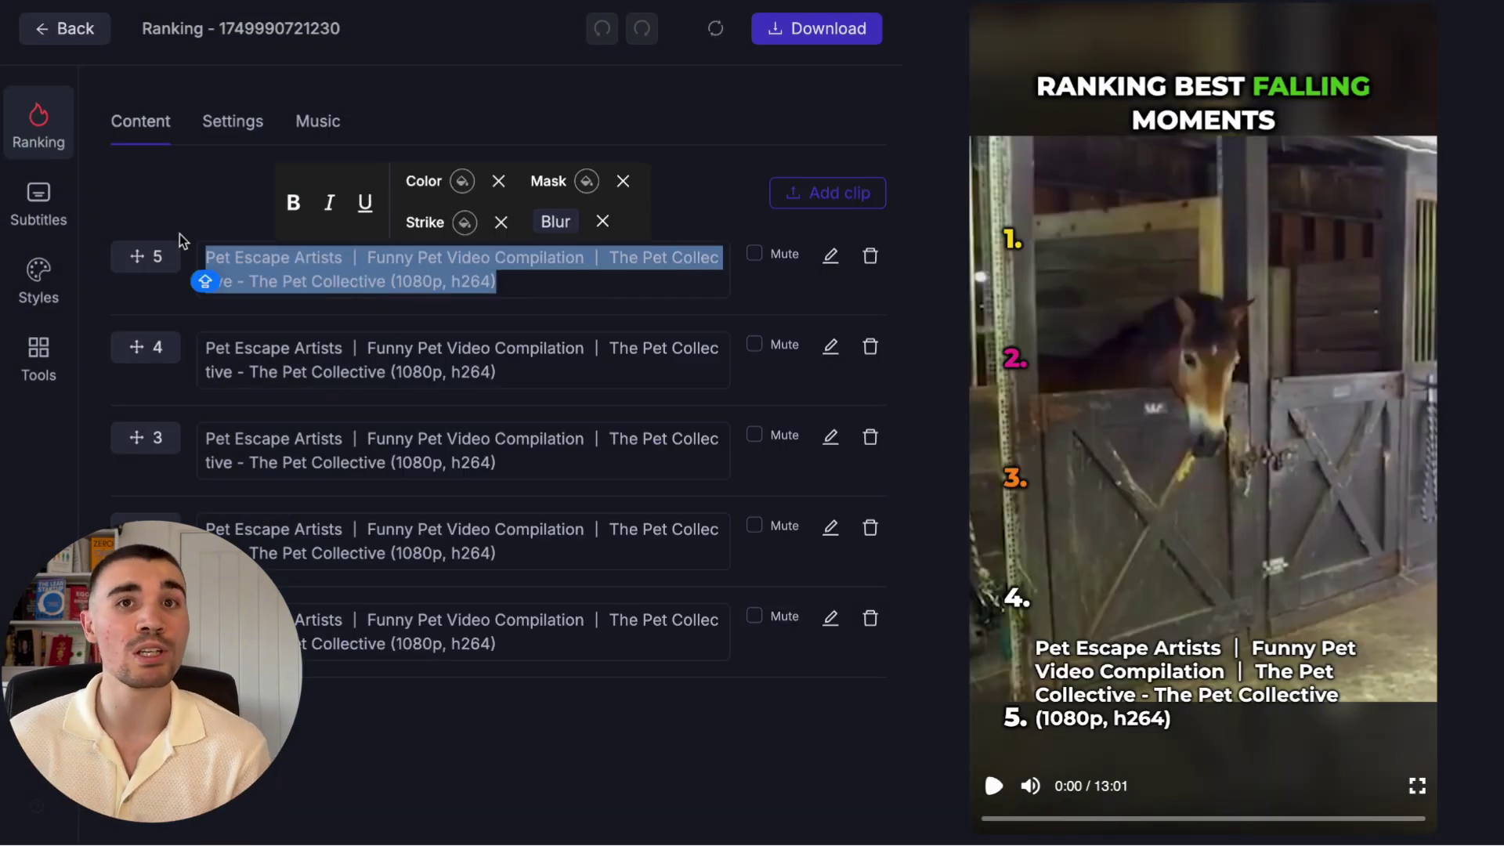
# Rename clip 5 to 'Escape Artist' and set blur space to 18% with Top-only padding
pyautogui.write('Escape Artist')
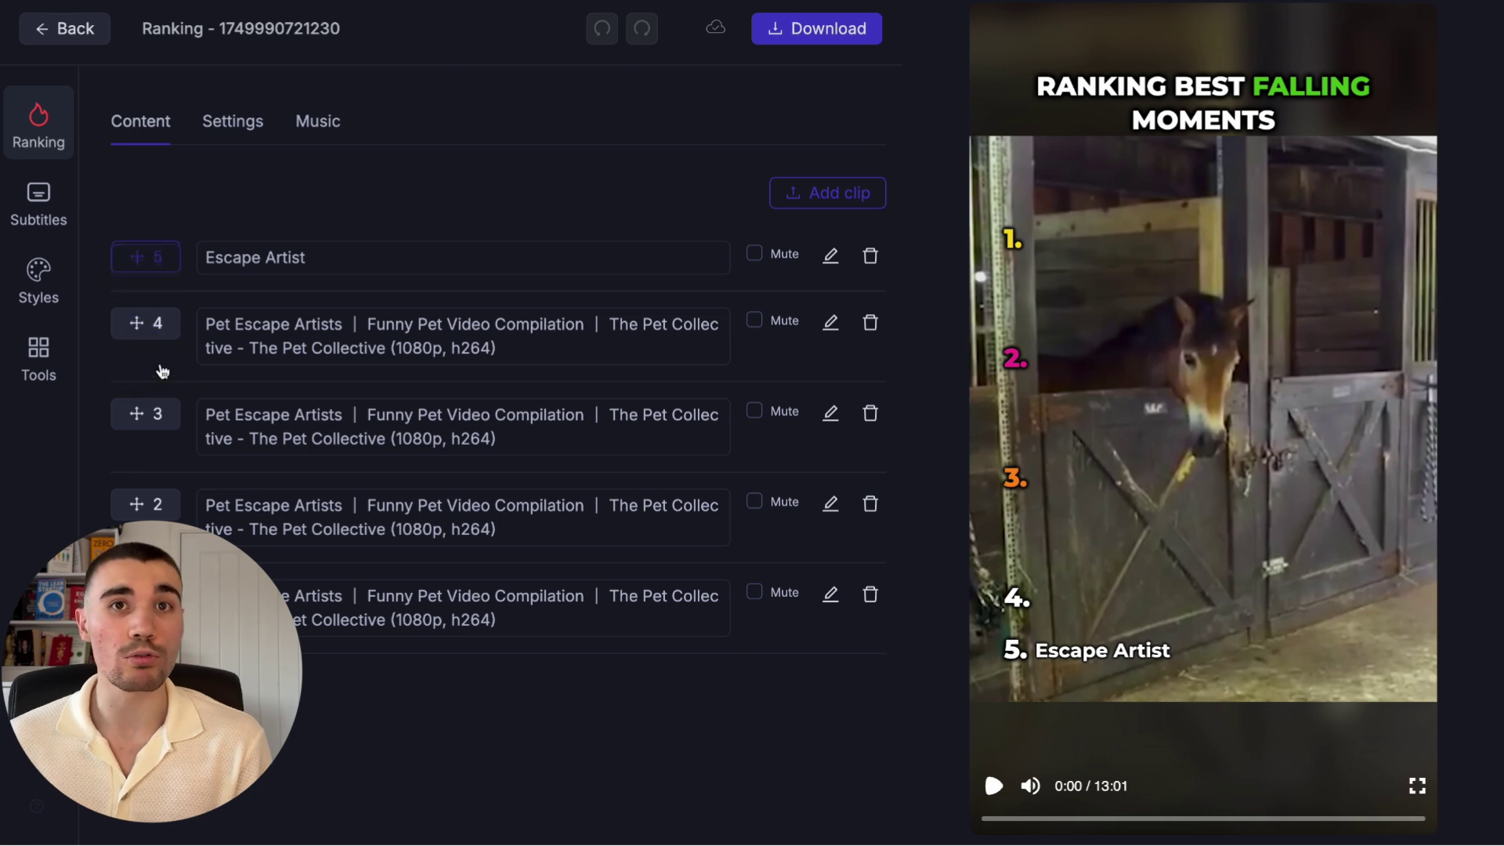
pyautogui.click(233, 121)
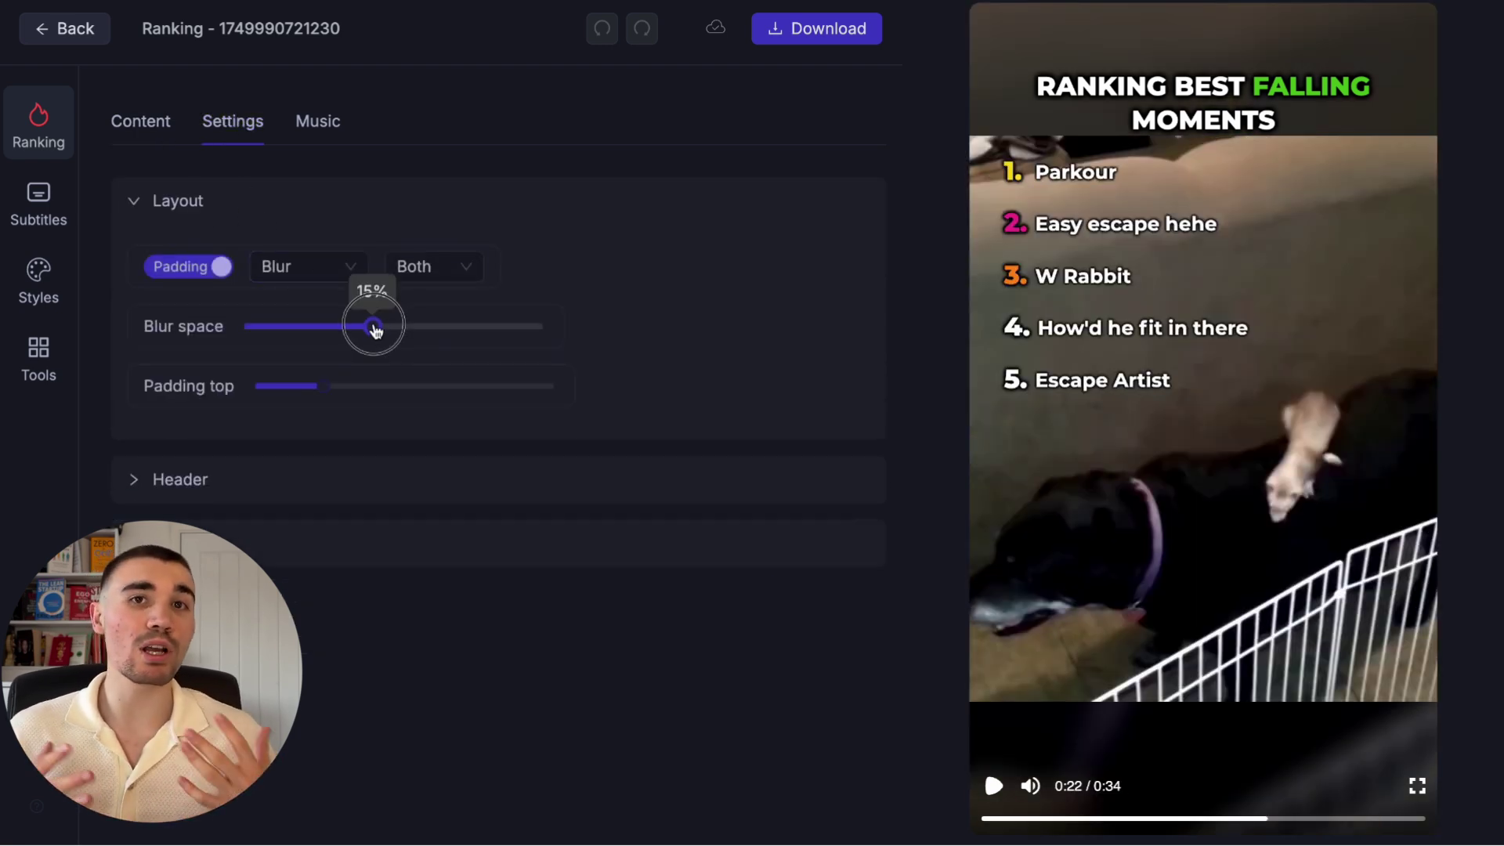
pyautogui.moveTo(374, 329); pyautogui.dragTo(400, 331)
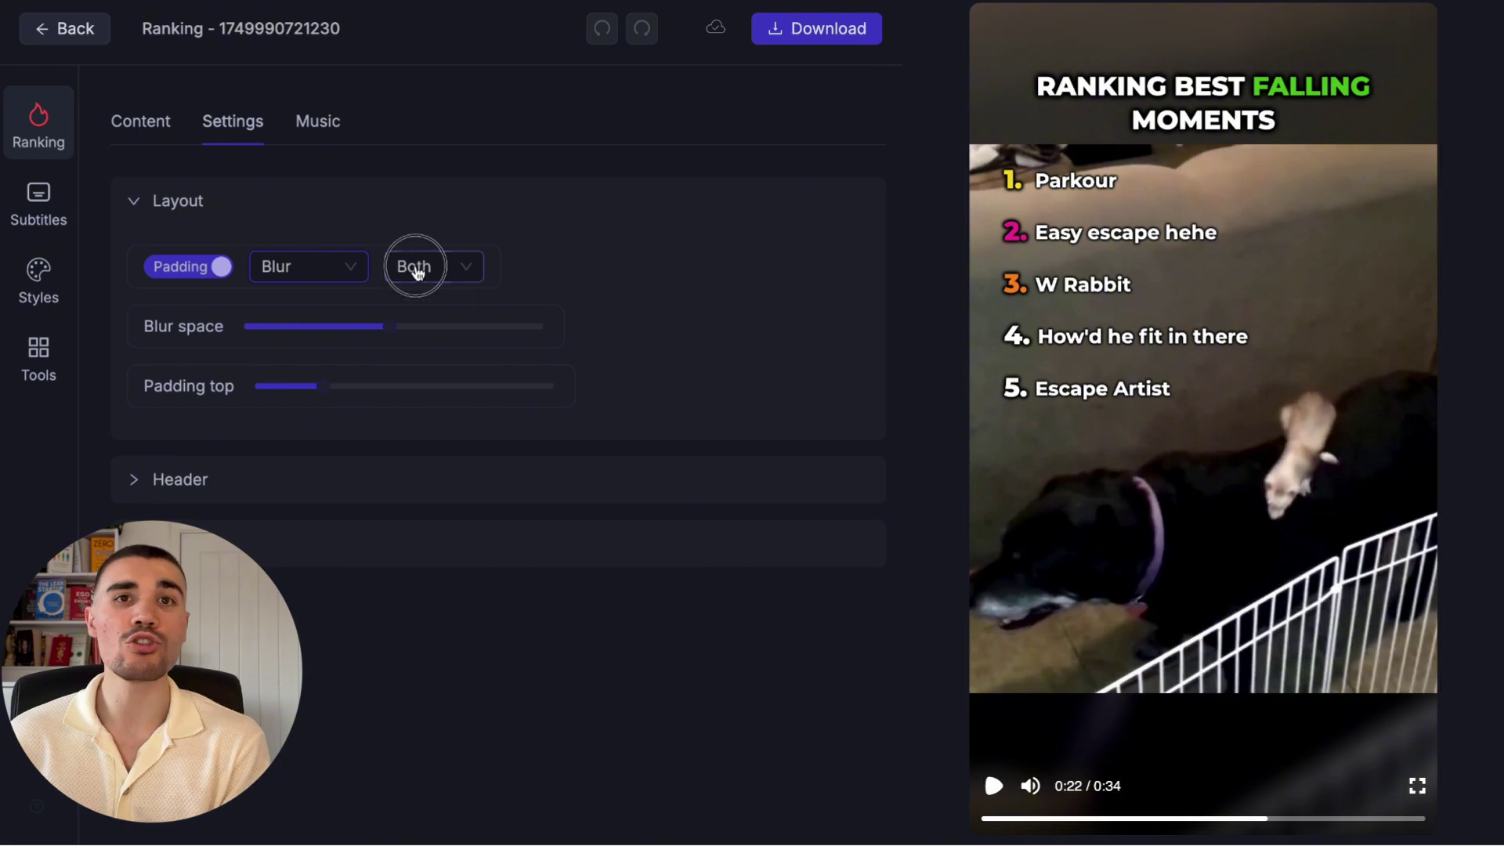
pyautogui.click(424, 336)
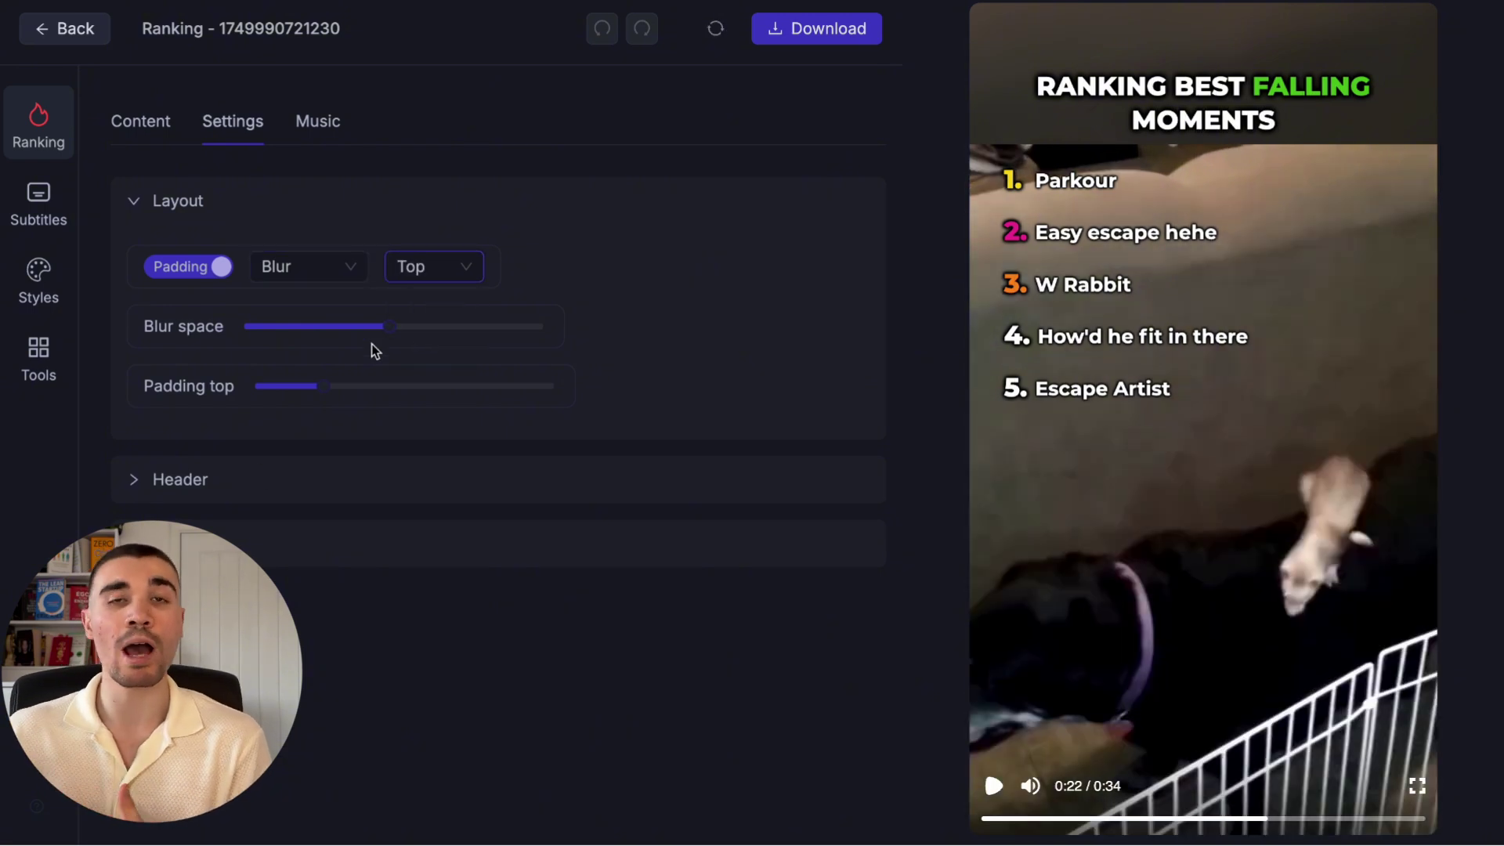
# Change the header title to 'Ranking Unexpected Animal Moments'
pyautogui.click(173, 479)
pyautogui.scroll(-1, 235, 502)
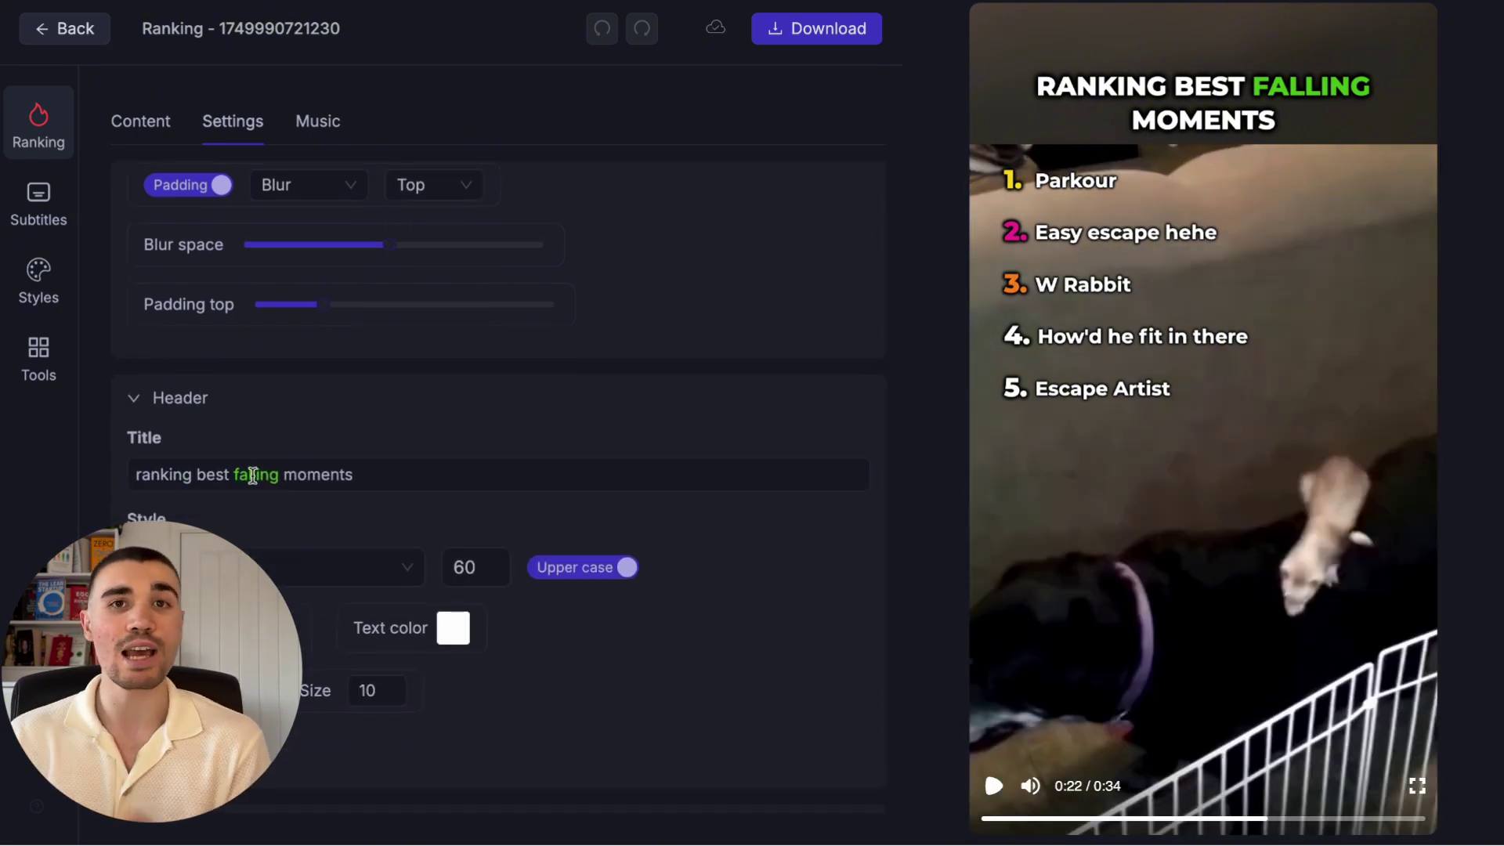
pyautogui.moveTo(255, 475); pyautogui.dragTo(235, 478)
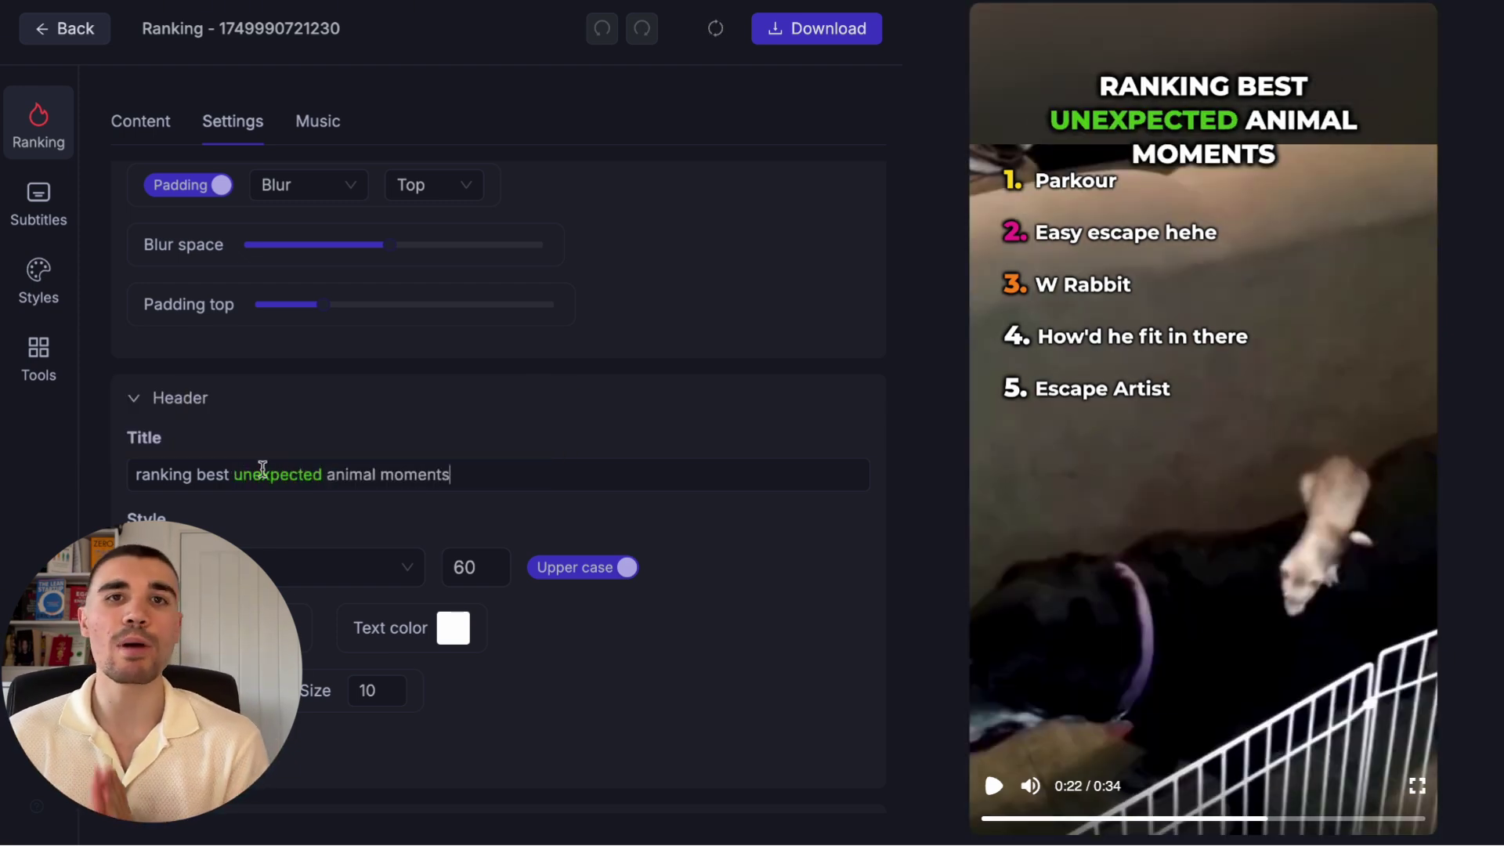
pyautogui.press('BackSpace')
pyautogui.press('BackSpace')
pyautogui.press('BackSpace')
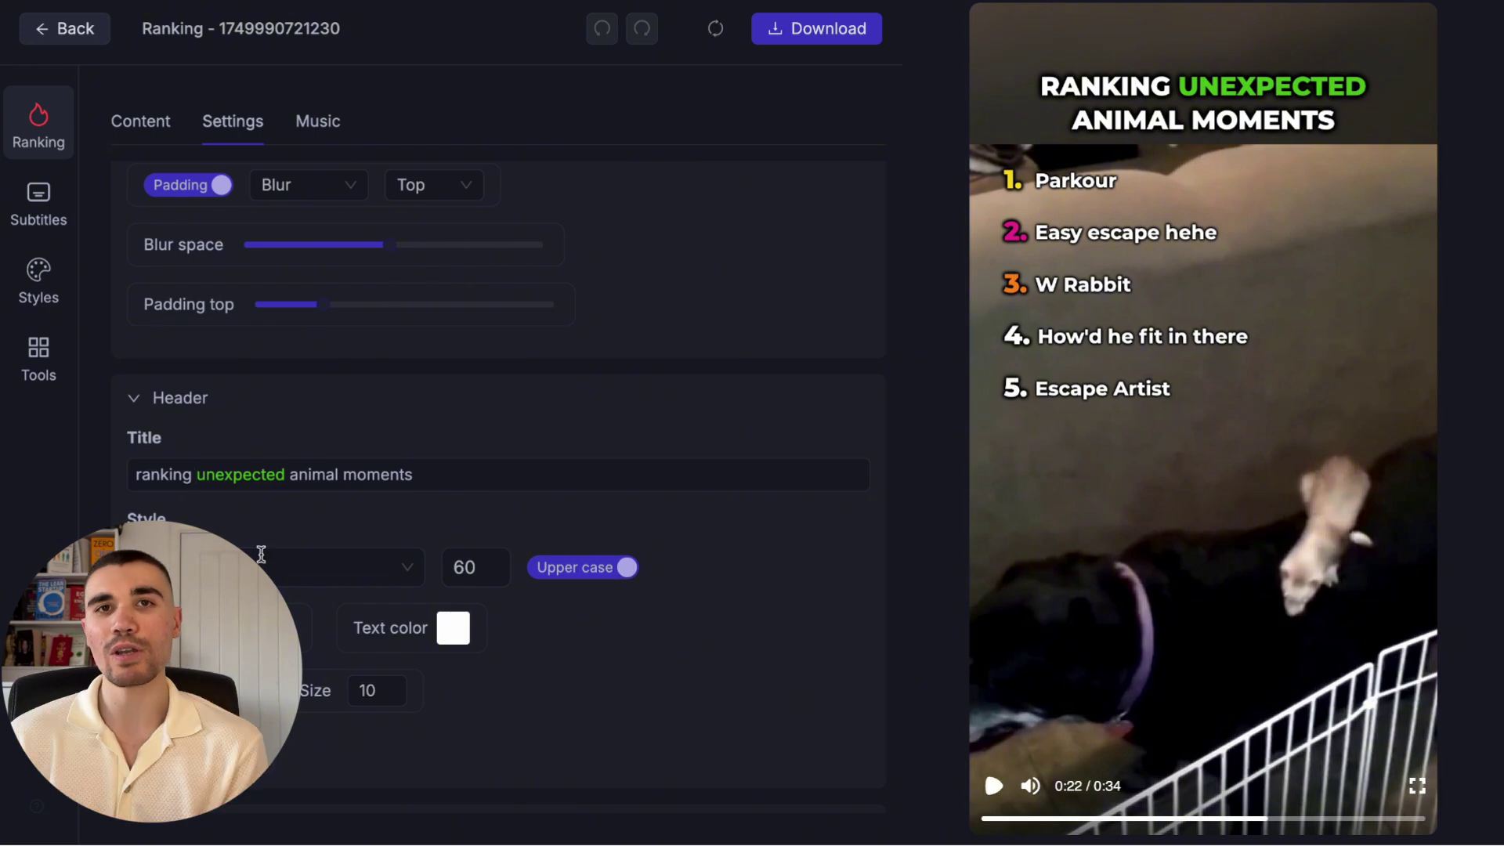
pyautogui.scroll(-12, 260, 554)
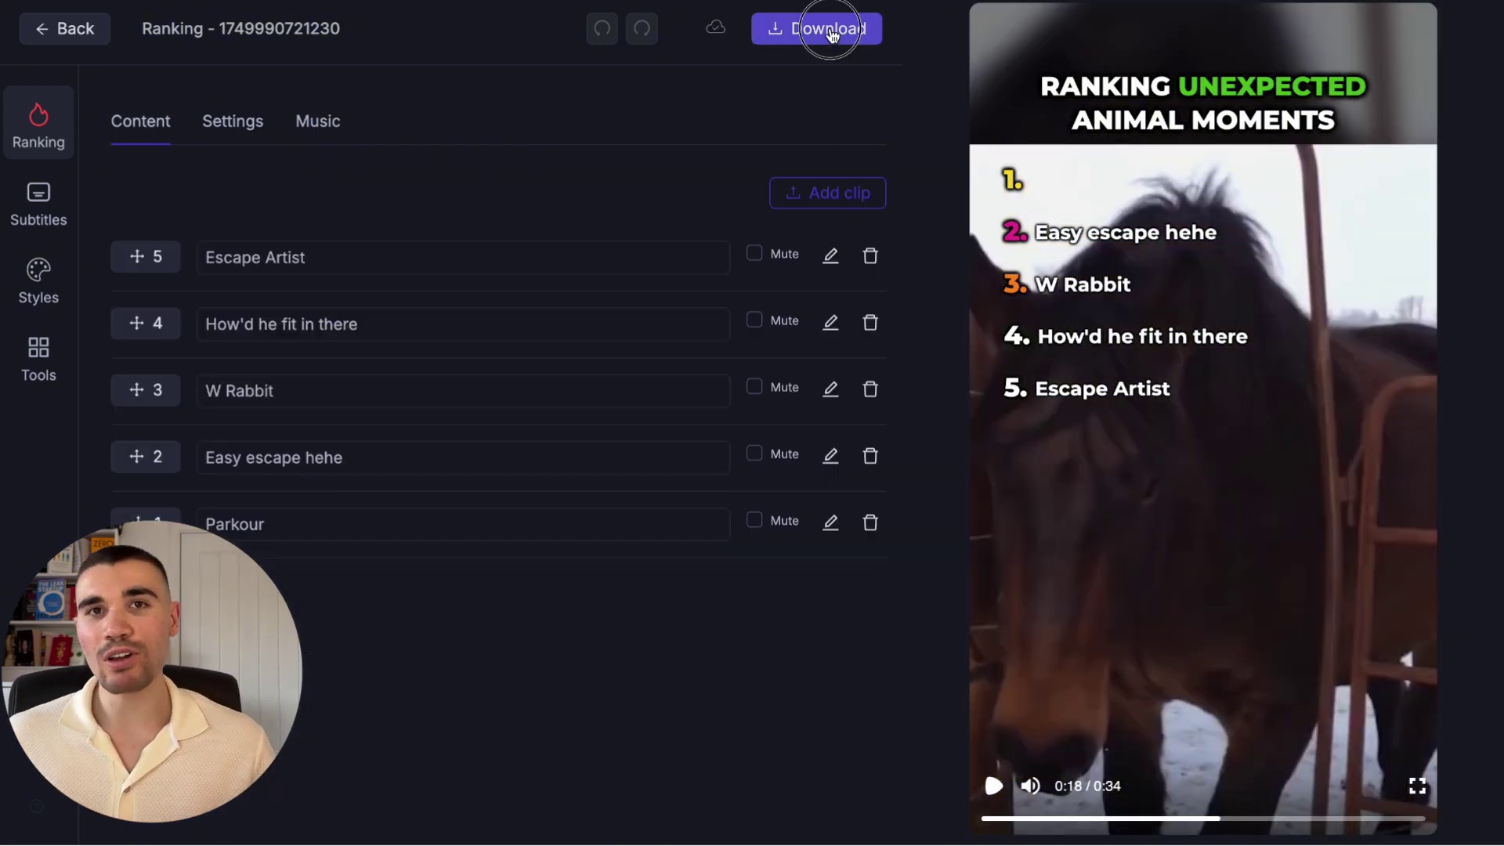
# Open the editor's Download options for the Vsub ranking video
pyautogui.click(824, 30)
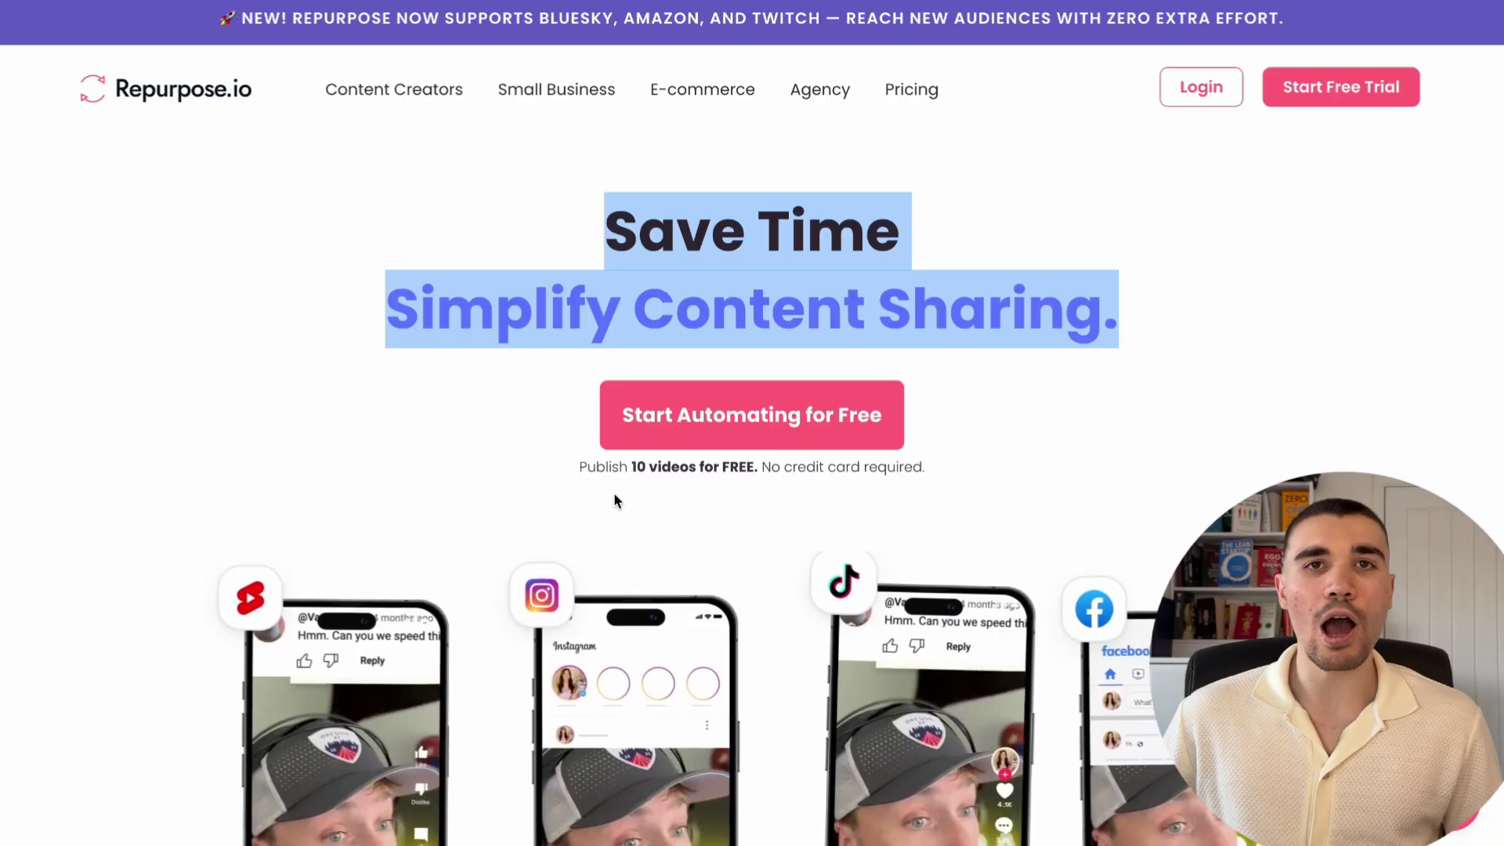
# Highlight the free-videos publishing offer, then scroll through Repurpose.io's testimonials and integration partners
pyautogui.moveTo(580, 467); pyautogui.dragTo(803, 471)
pyautogui.click(1001, 481)
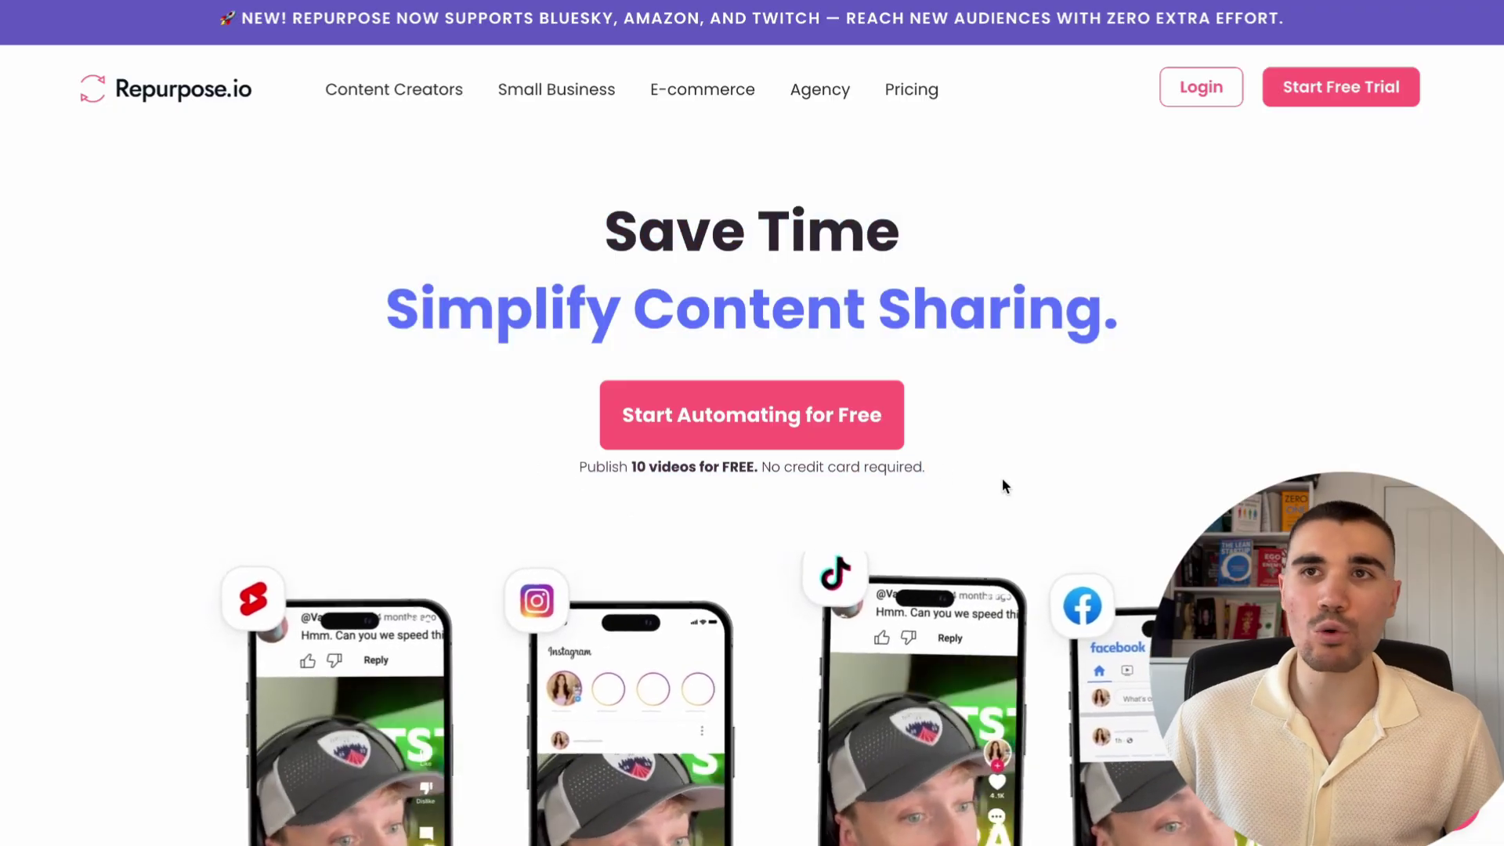
pyautogui.scroll(-5, 1003, 479)
pyautogui.scroll(-10, 1167, 399)
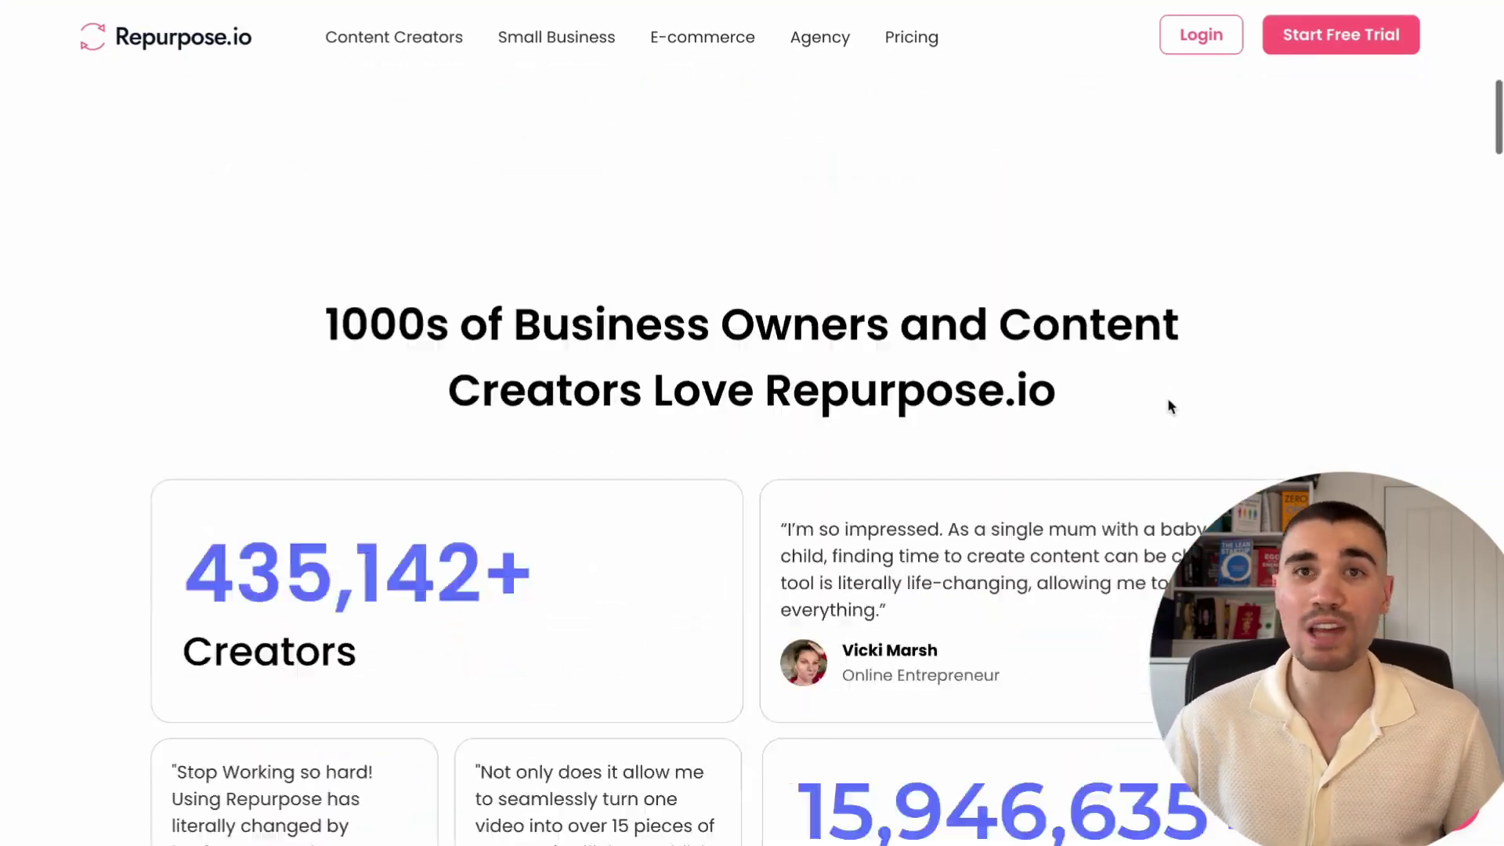
pyautogui.scroll(-6, 1168, 406)
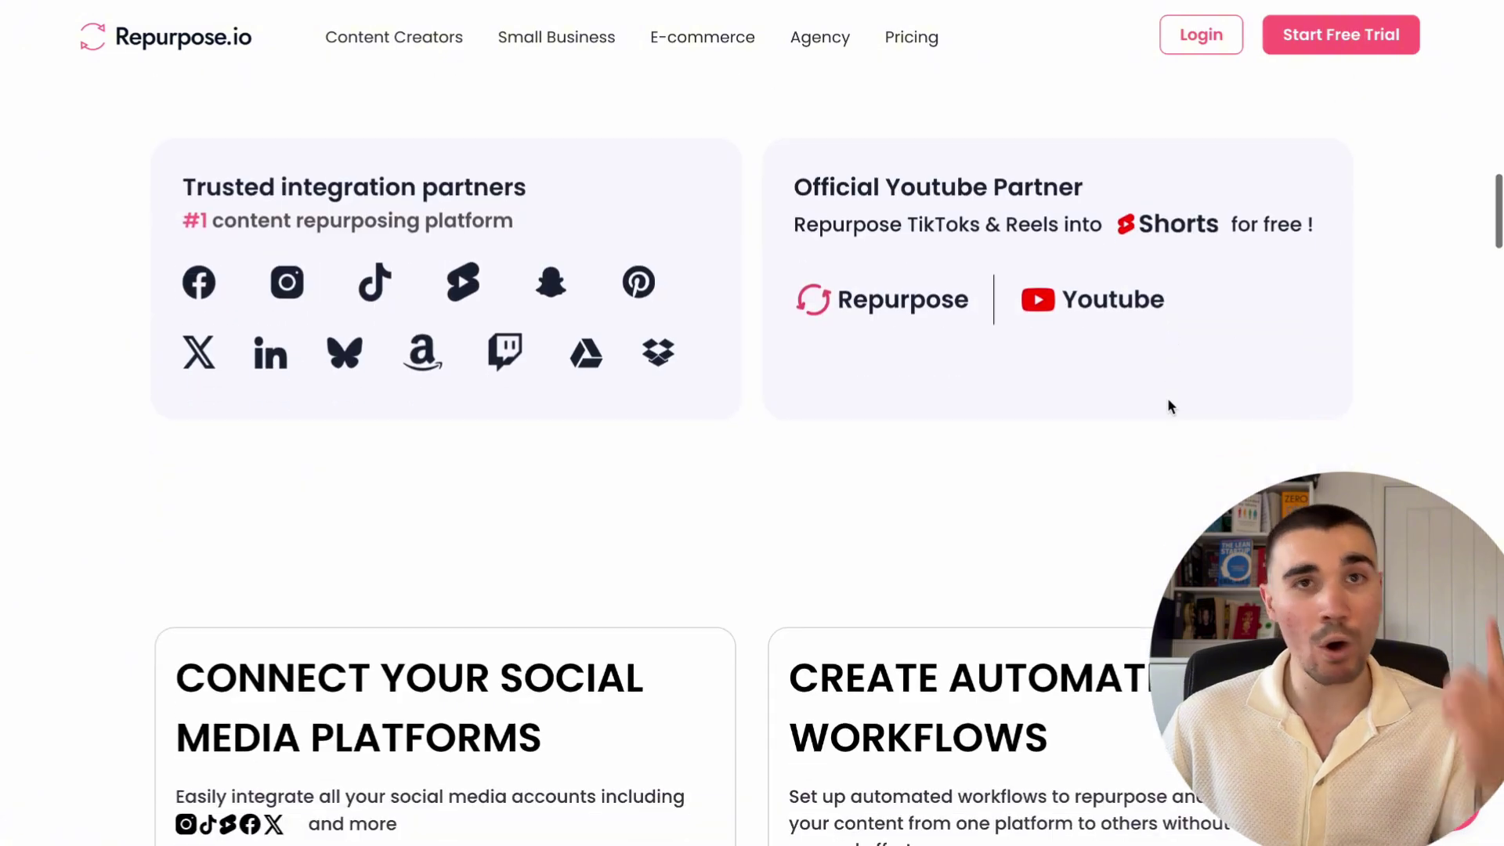
pyautogui.scroll(-6, 1105, 275)
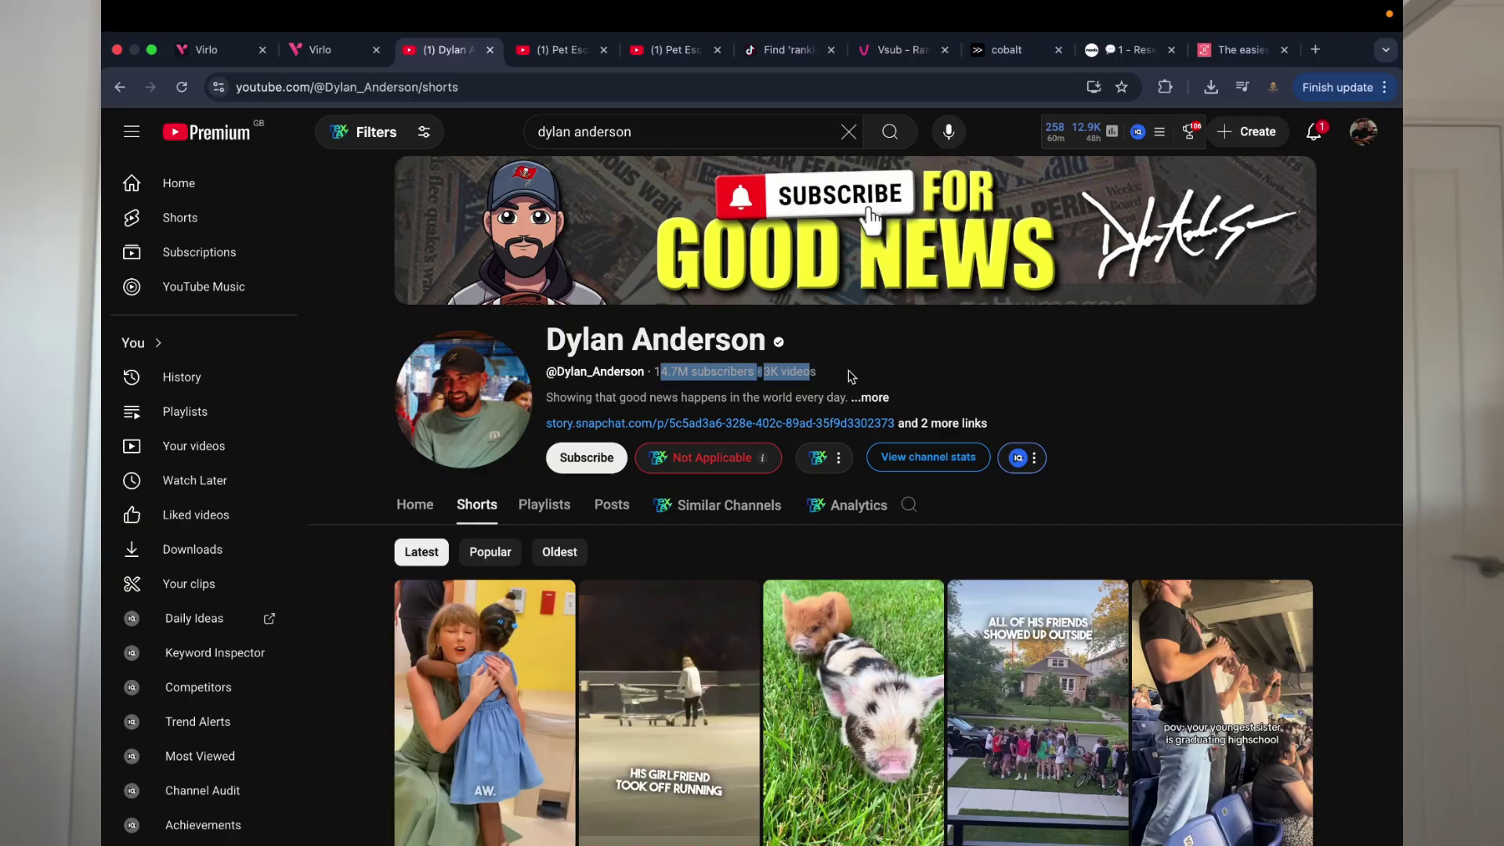
pyautogui.scroll(-5, 487, 436)
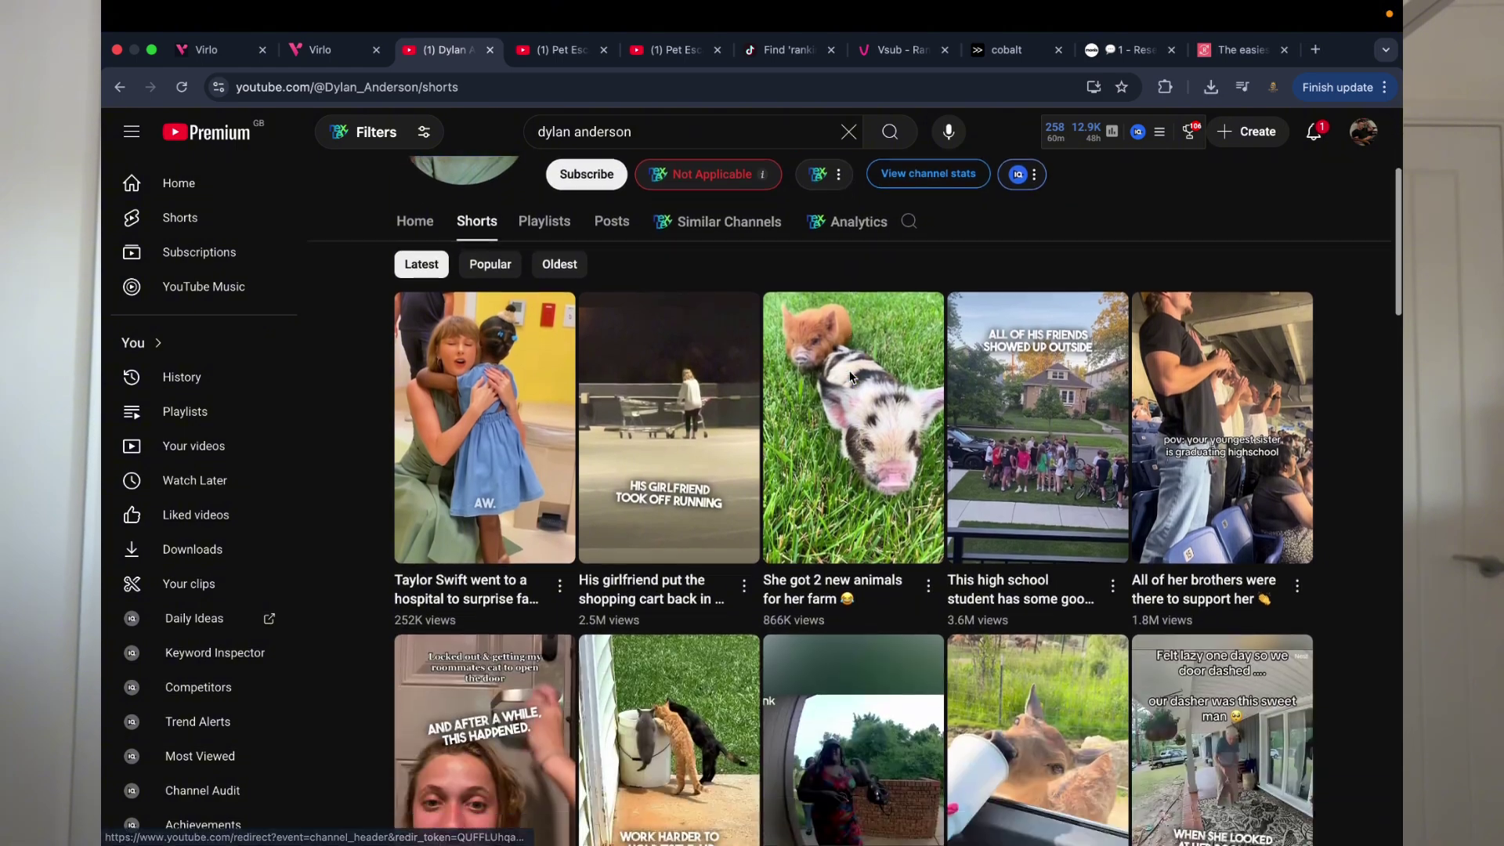